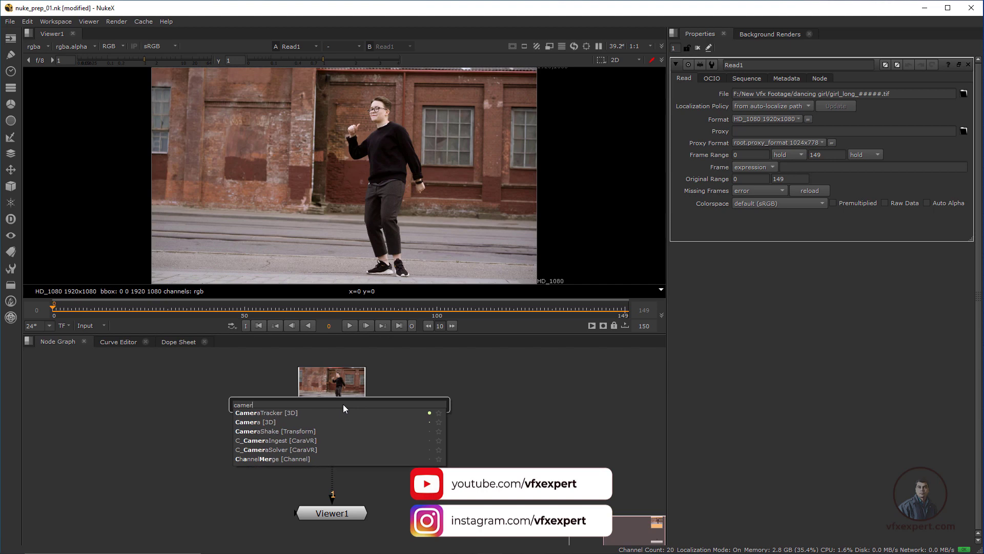
# Step: Add a CameraTracker node below Read1 and turn on Preview Features and Refine Feature Locations in its settings
pyautogui.click(289, 412)
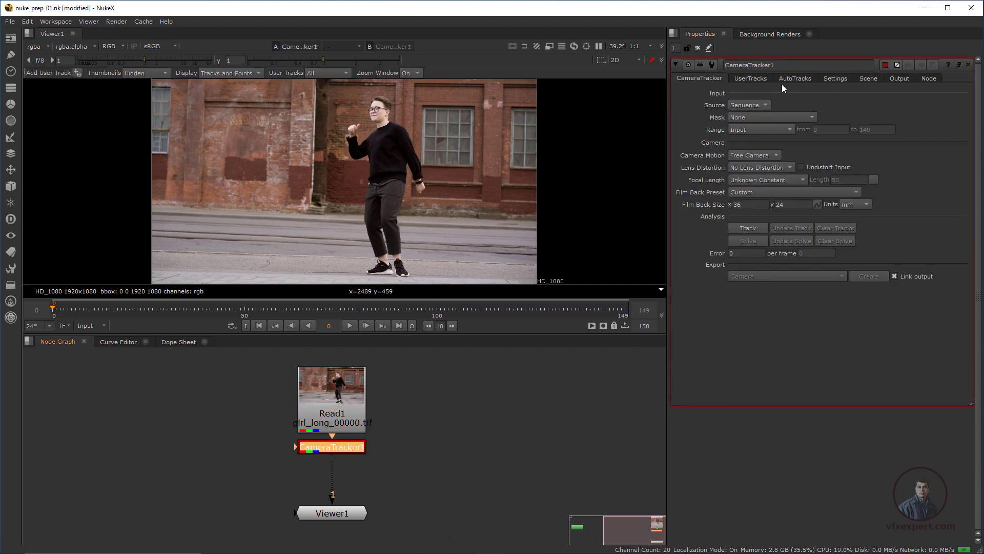
pyautogui.click(835, 78)
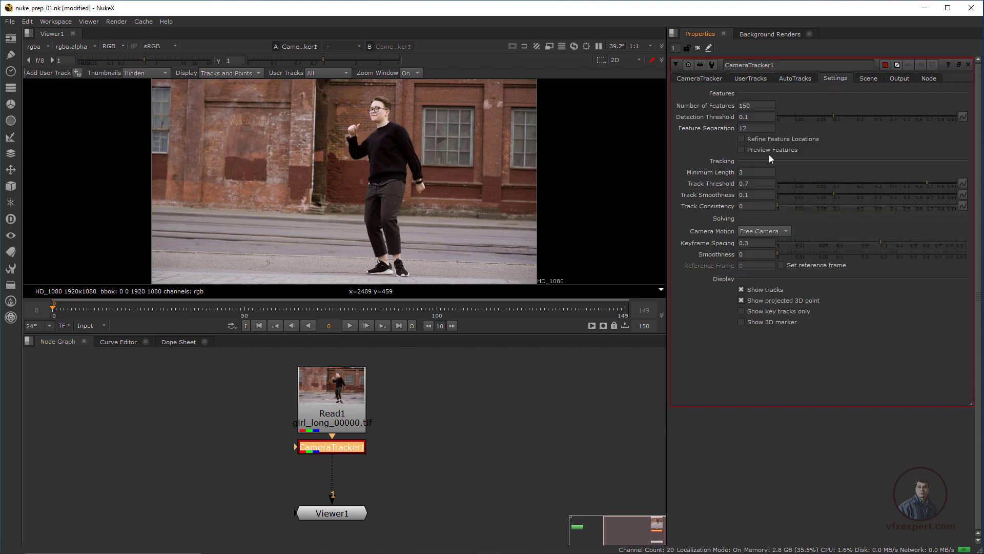
pyautogui.click(741, 149)
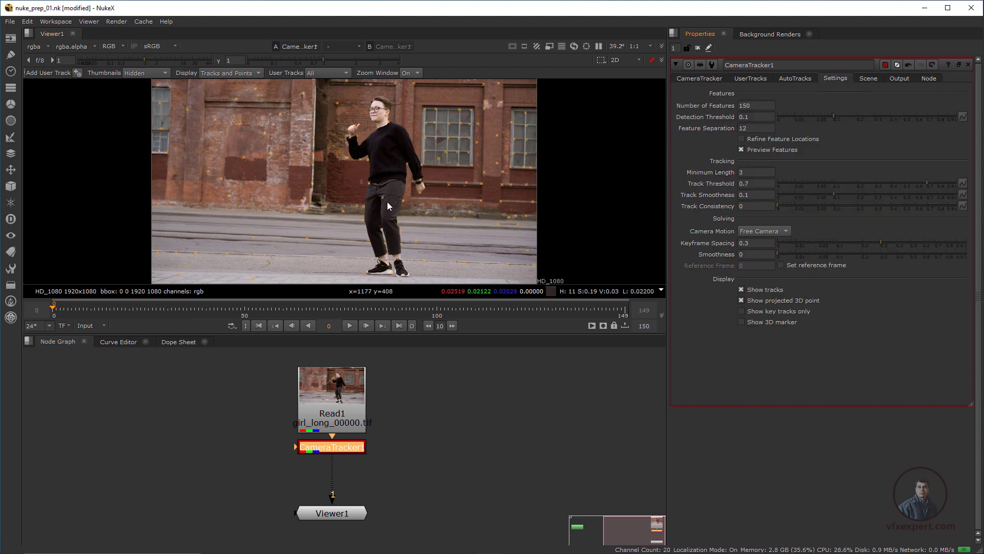
pyautogui.moveTo(402, 333); pyautogui.dragTo(402, 373)
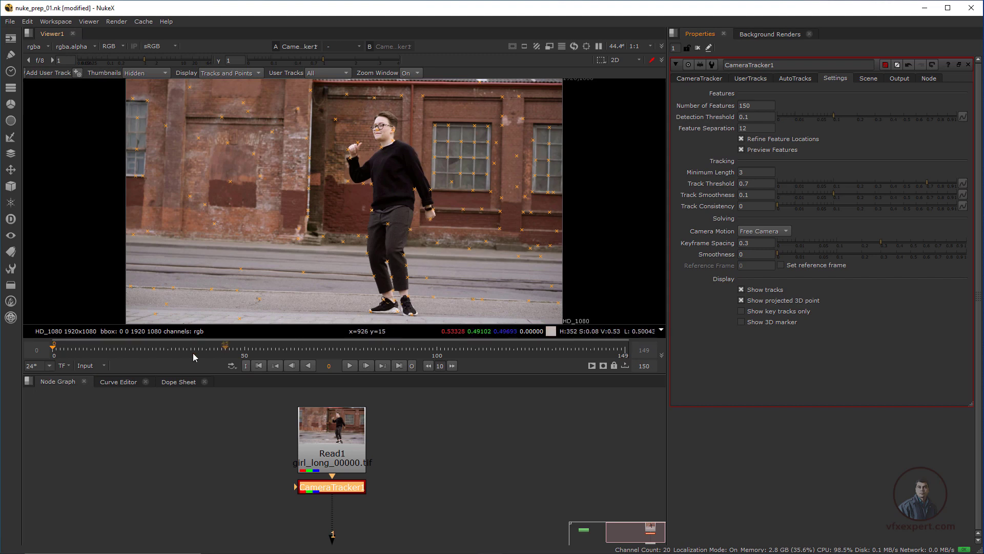
# Step: Go to frame 27 and insert a Roto node between Read1 and CameraTracker1
pyautogui.click(151, 351)
pyautogui.moveTo(152, 351)
pyautogui.mouseDown()
pyautogui.moveTo(238, 352)
pyautogui.moveTo(157, 355)
pyautogui.mouseUp()
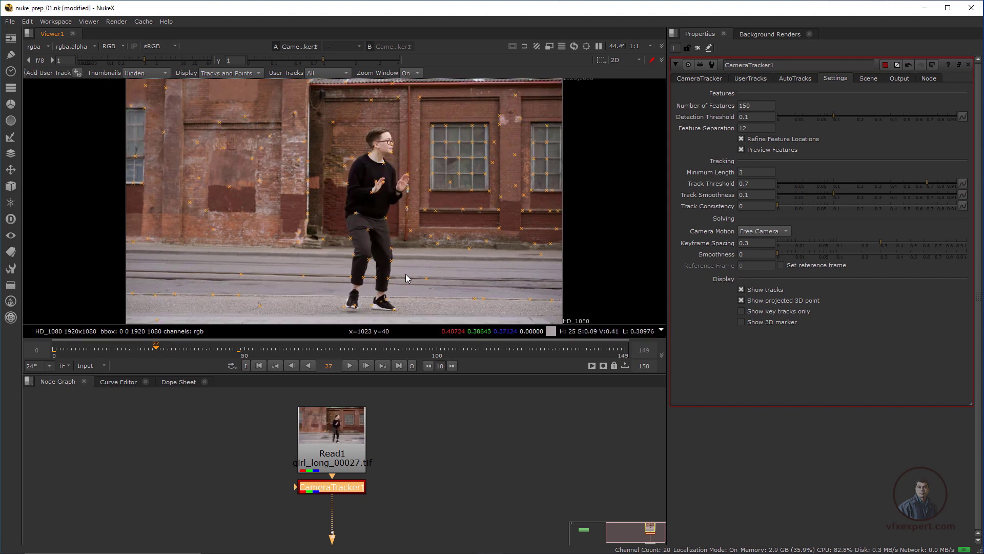
pyautogui.moveTo(373, 363); pyautogui.dragTo(374, 319)
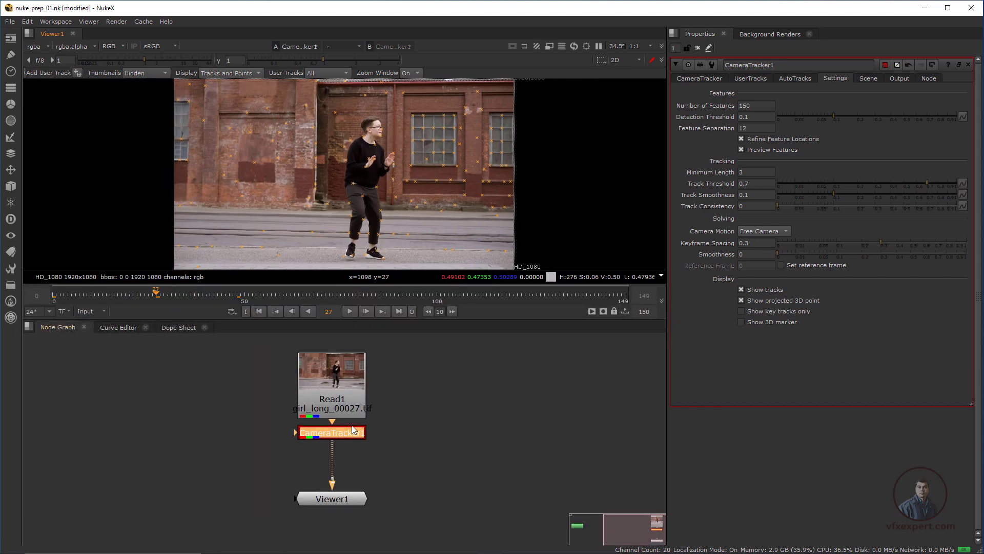
pyautogui.moveTo(351, 432); pyautogui.dragTo(352, 461)
pyautogui.moveTo(339, 396); pyautogui.dragTo(339, 387)
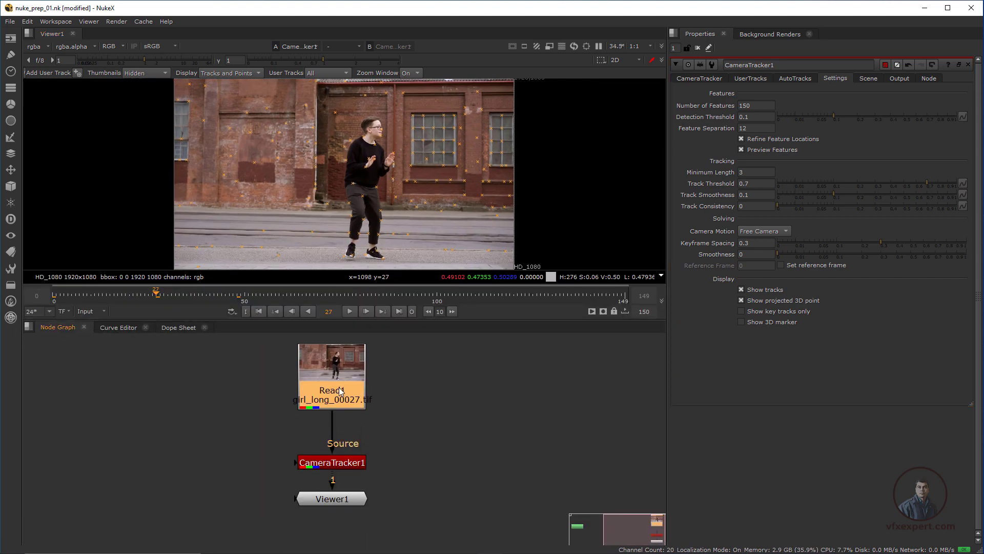
pyautogui.press('o')
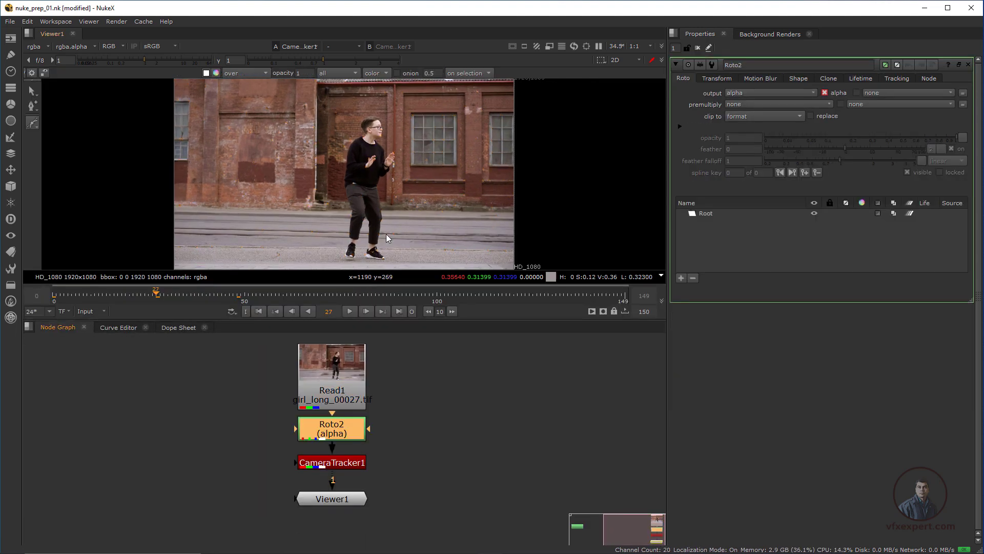
# Step: Draw a closed, loose Bezier shape around the whole dancer, from head to shoes, at frame 27
pyautogui.click(337, 251)
pyautogui.click(344, 229)
pyautogui.click(334, 182)
pyautogui.click(340, 159)
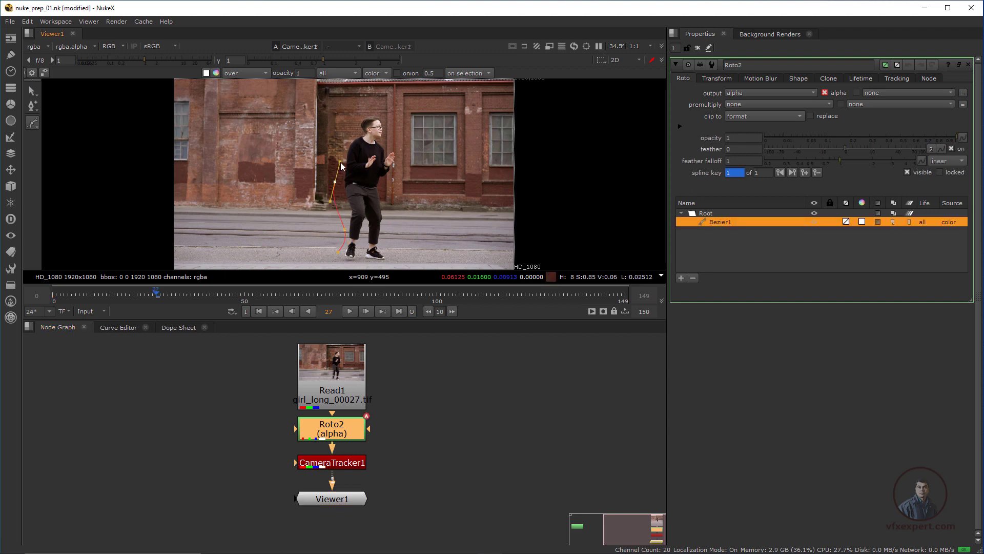
pyautogui.click(353, 120)
pyautogui.click(381, 110)
pyautogui.click(400, 140)
pyautogui.click(397, 178)
pyautogui.click(390, 216)
pyautogui.click(397, 247)
pyautogui.scroll(2, 397, 247)
pyautogui.moveTo(396, 247); pyautogui.dragTo(416, 225, button='middle')
pyautogui.click(409, 243)
pyautogui.click(360, 248)
pyautogui.click(345, 231)
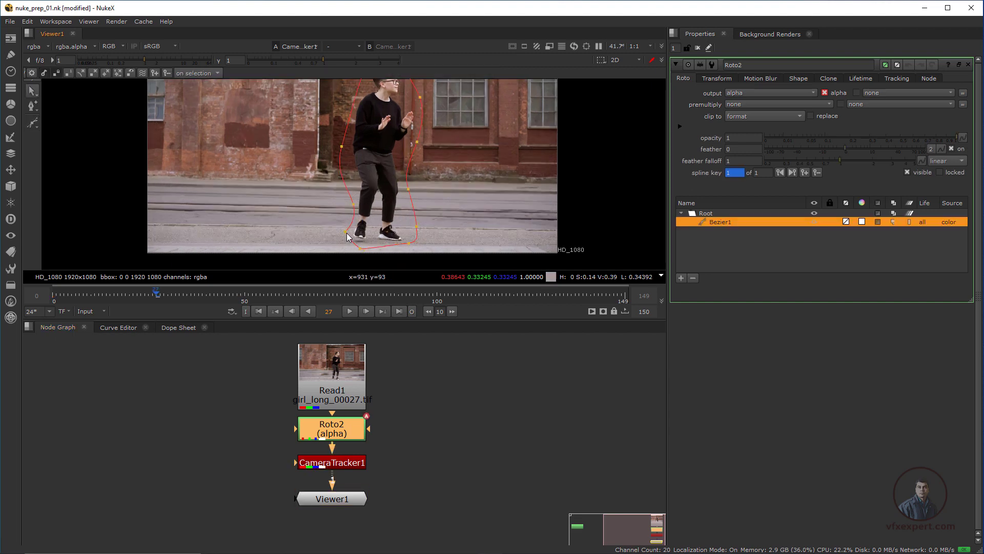
pyautogui.scroll(-2, 379, 193)
pyautogui.moveTo(378, 193); pyautogui.dragTo(372, 221, button='middle')
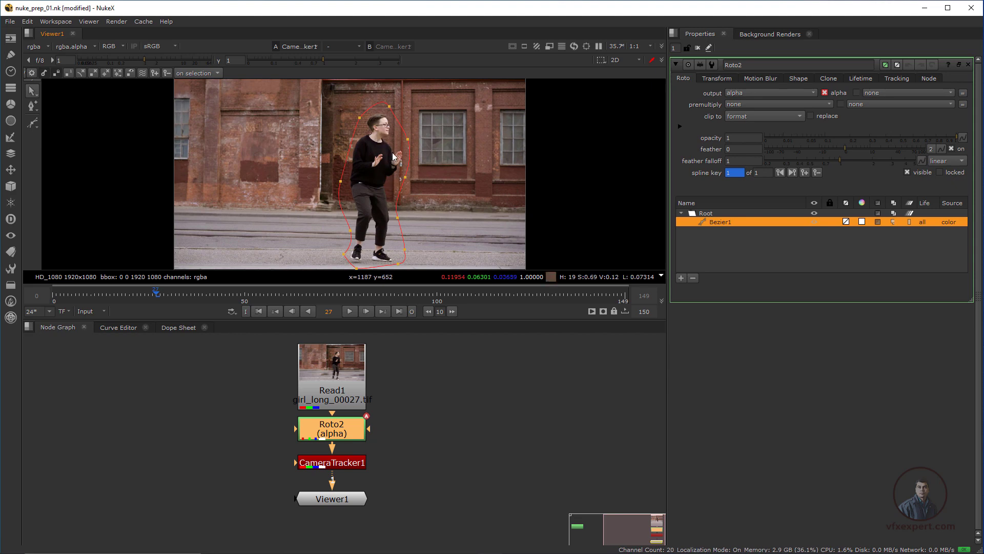
# Step: Set the mask of CameraTracker1 to Source Alpha
pyautogui.doubleClick(354, 464)
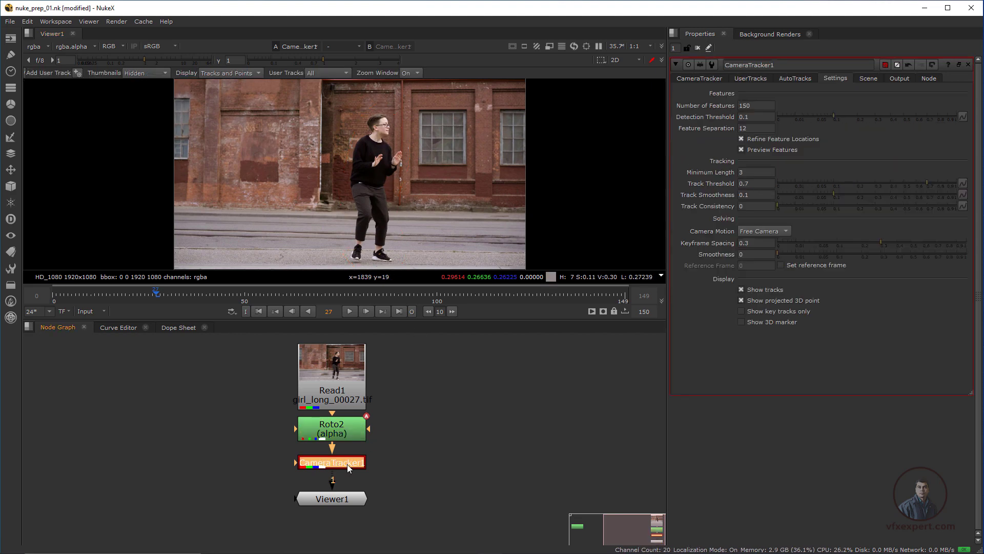
pyautogui.click(696, 78)
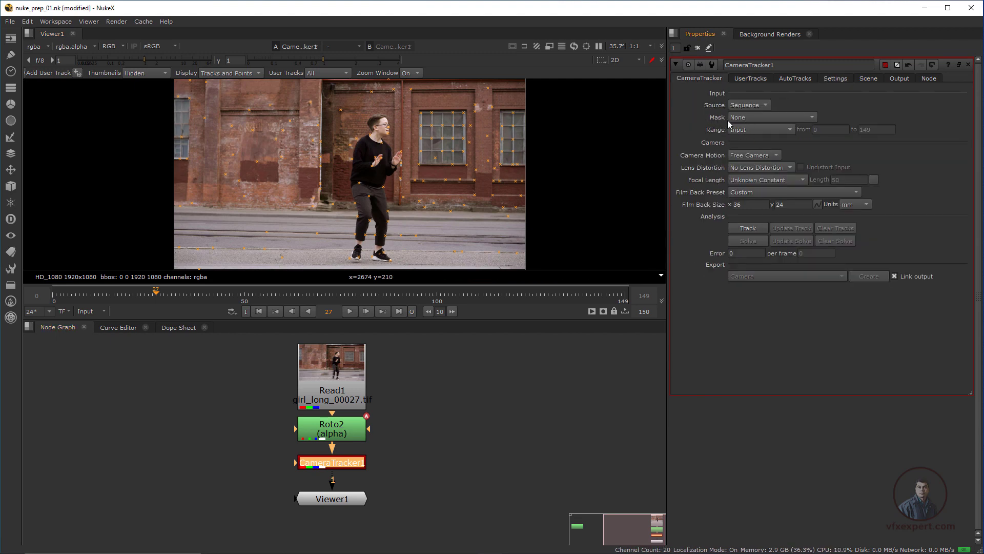
pyautogui.click(755, 118)
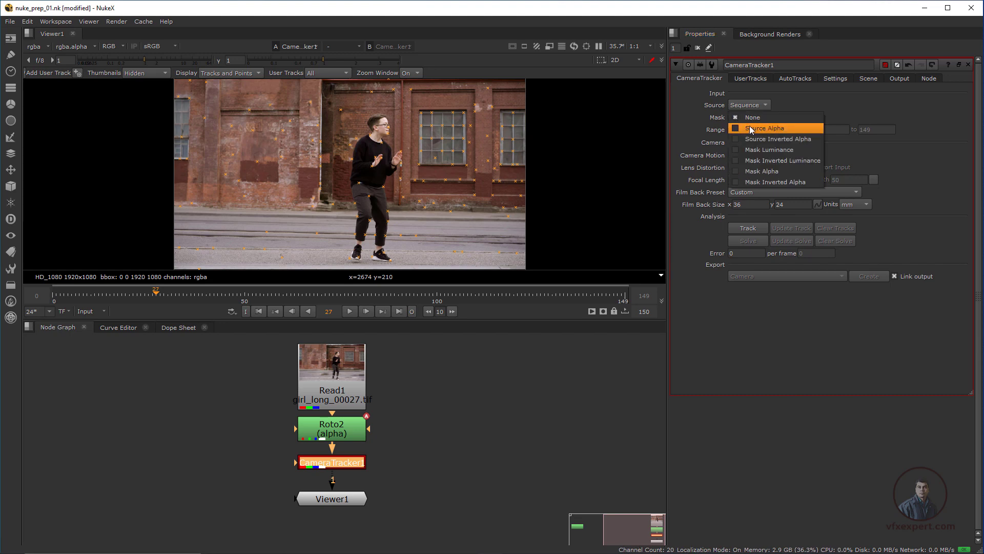
pyautogui.click(755, 129)
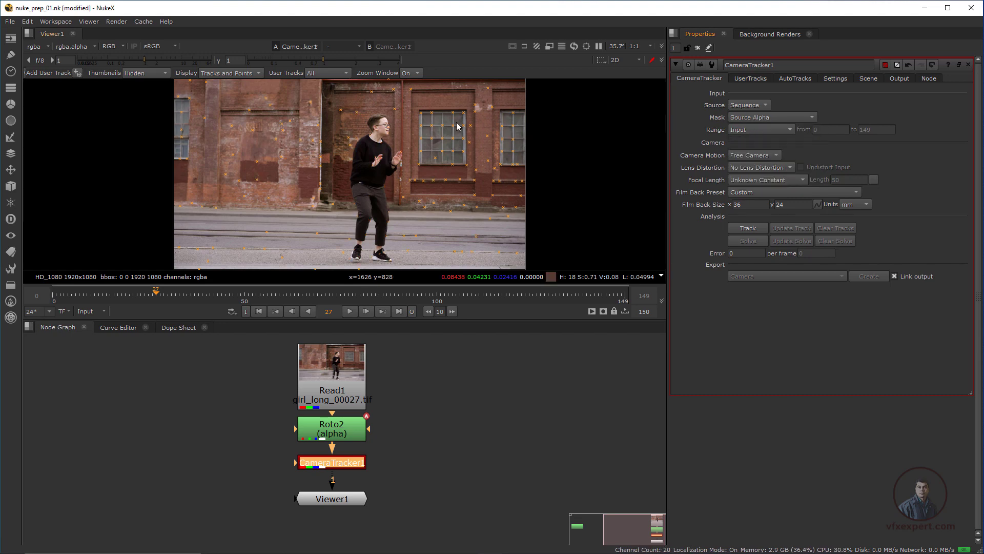
pyautogui.scroll(1, 389, 175)
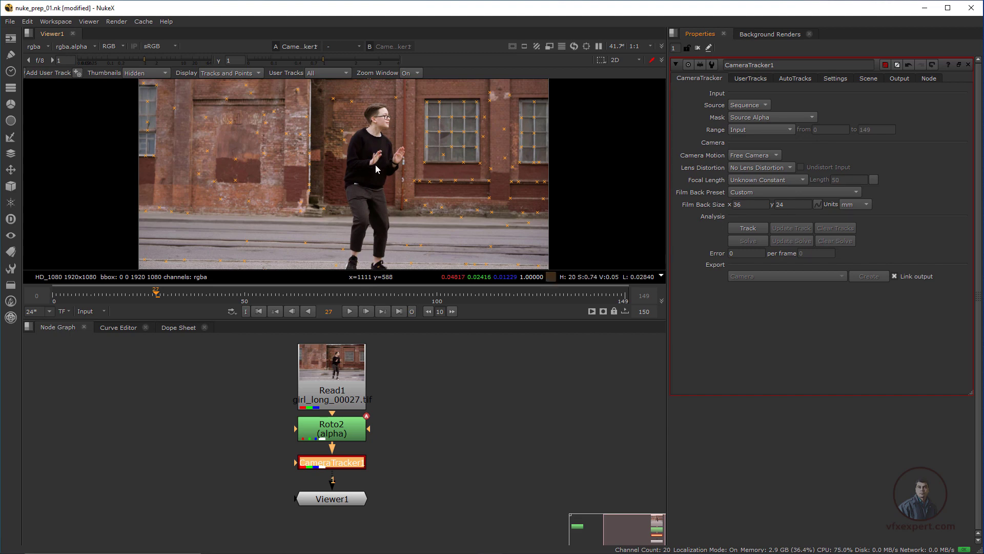
# Step: Replace Roto2 with the existing Roto1 node between Read1 and CameraTracker1, leaving Roto2 disconnected beside the chain
pyautogui.doubleClick(349, 425)
pyautogui.scroll(-2, 353, 417)
pyautogui.moveTo(323, 419); pyautogui.dragTo(383, 432, button='middle')
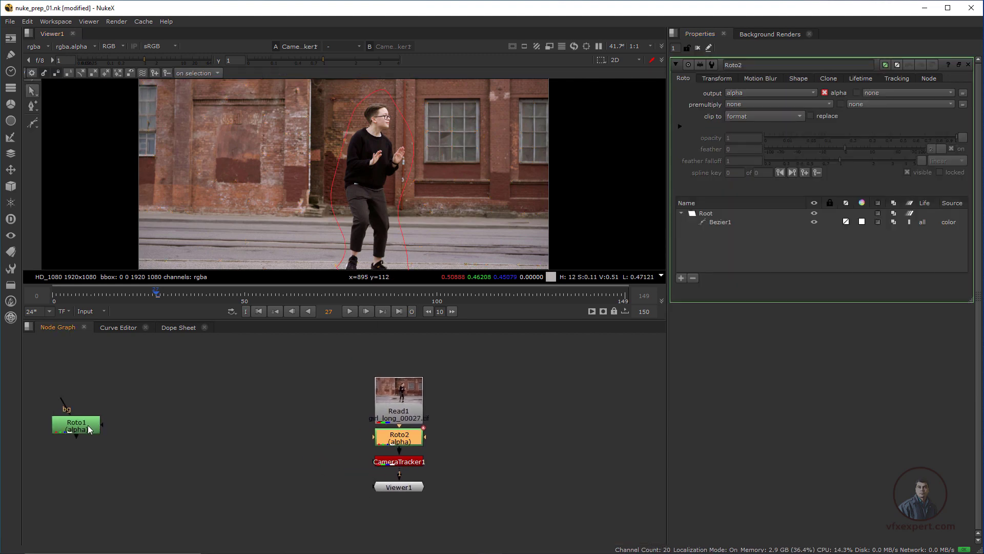
pyautogui.moveTo(90, 429); pyautogui.dragTo(348, 440)
pyautogui.scroll(3, 368, 439)
pyautogui.moveTo(368, 439); pyautogui.dragTo(214, 424, button='middle')
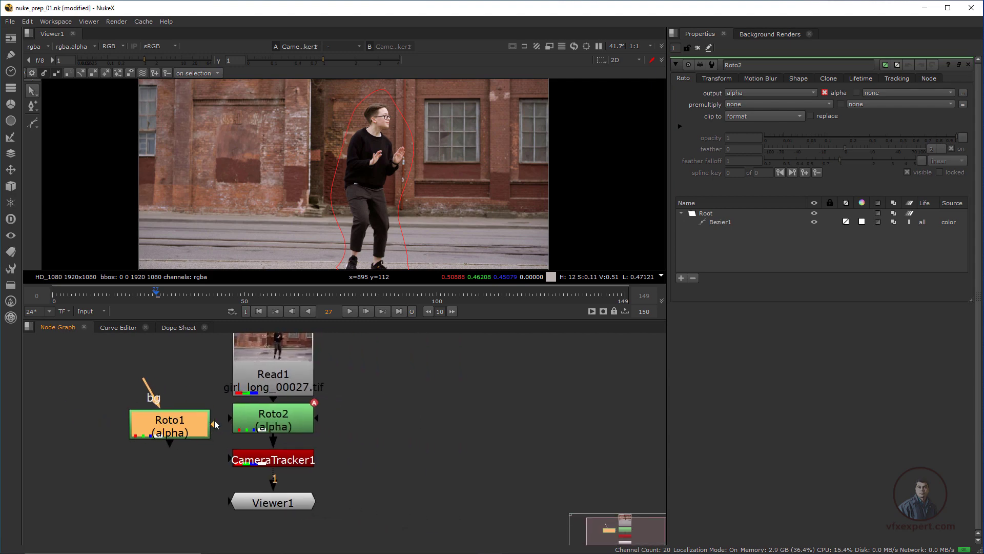
pyautogui.click(262, 423)
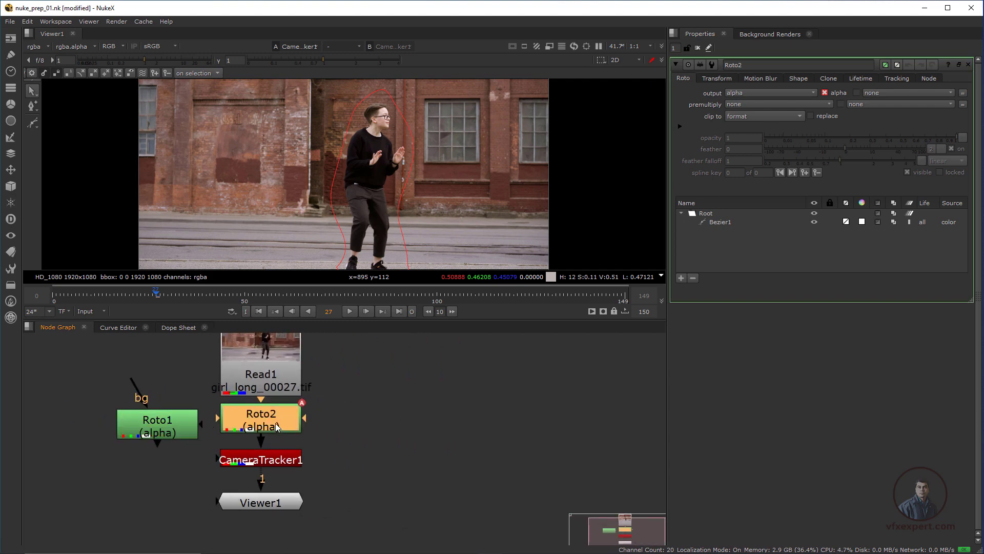
pyautogui.moveTo(275, 423); pyautogui.dragTo(427, 426)
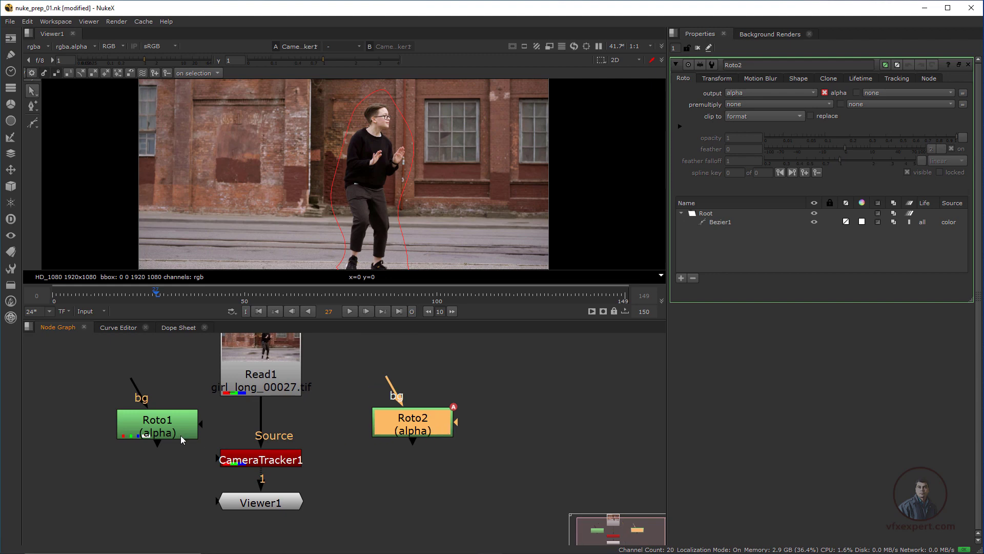
pyautogui.moveTo(182, 440); pyautogui.dragTo(259, 430)
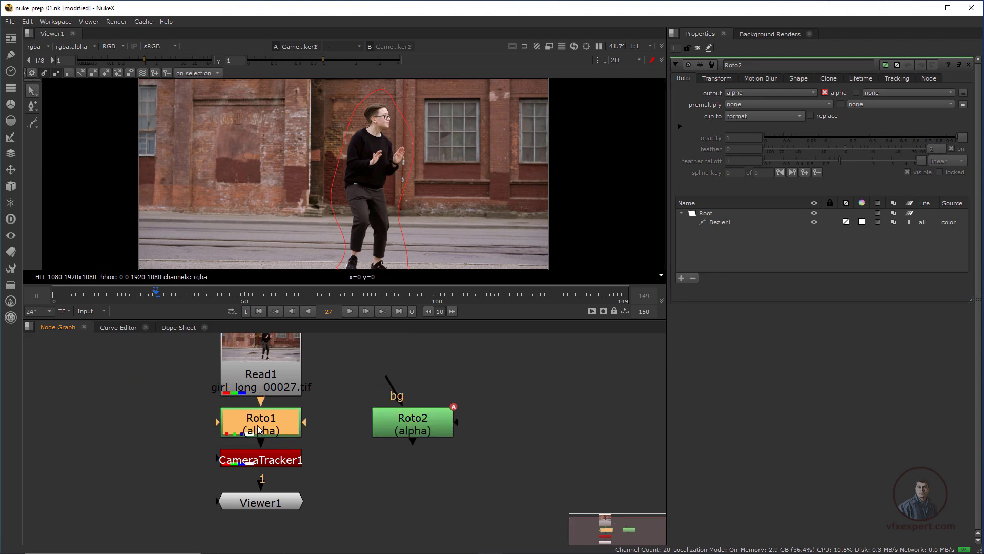
# Step: Open Roto1 and check how its shape follows the dancer up to frame 52, returning to frame 0
pyautogui.doubleClick(261, 430)
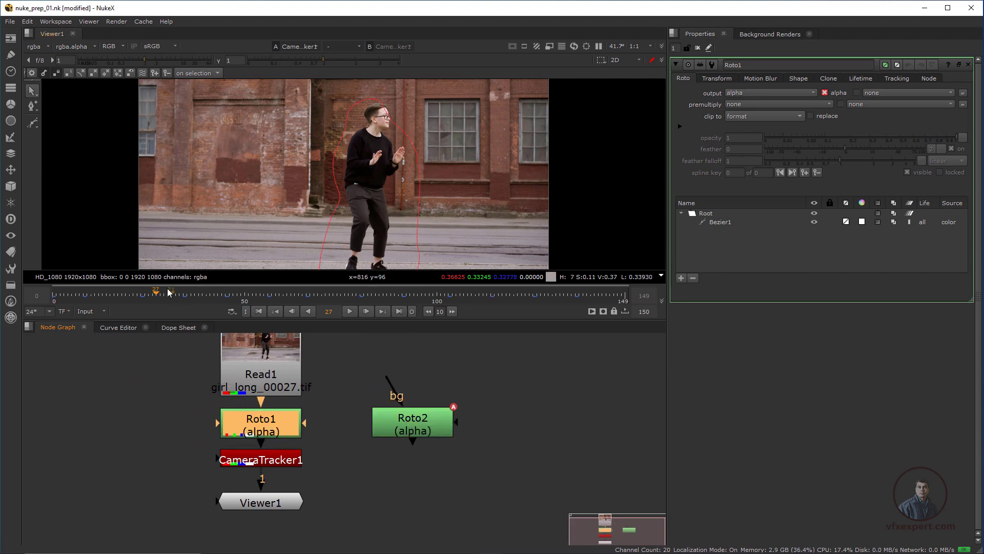
pyautogui.moveTo(169, 294); pyautogui.dragTo(252, 293)
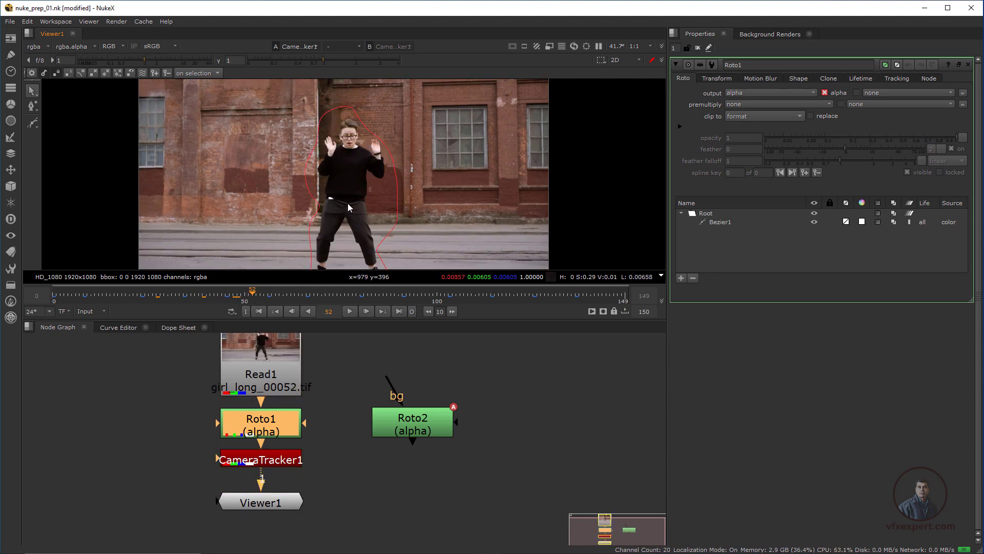
pyautogui.click(261, 310)
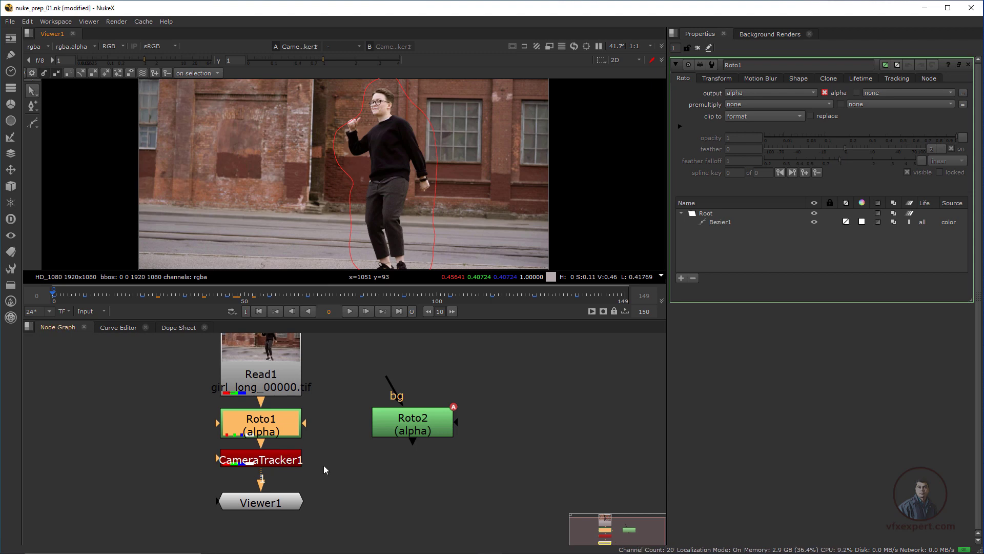
# Step: Turn off Preview Features in the settings of CameraTracker1
pyautogui.doubleClick(282, 462)
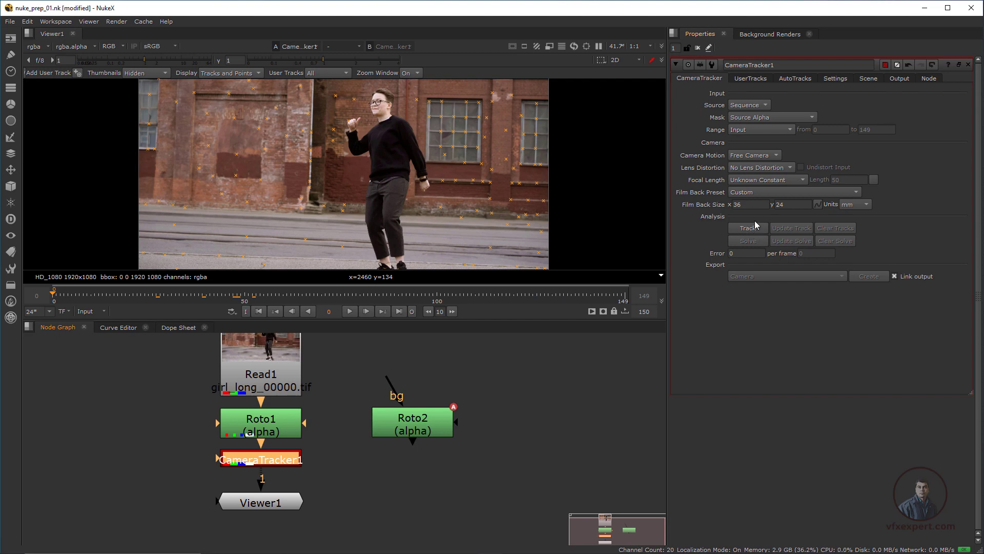
pyautogui.click(835, 79)
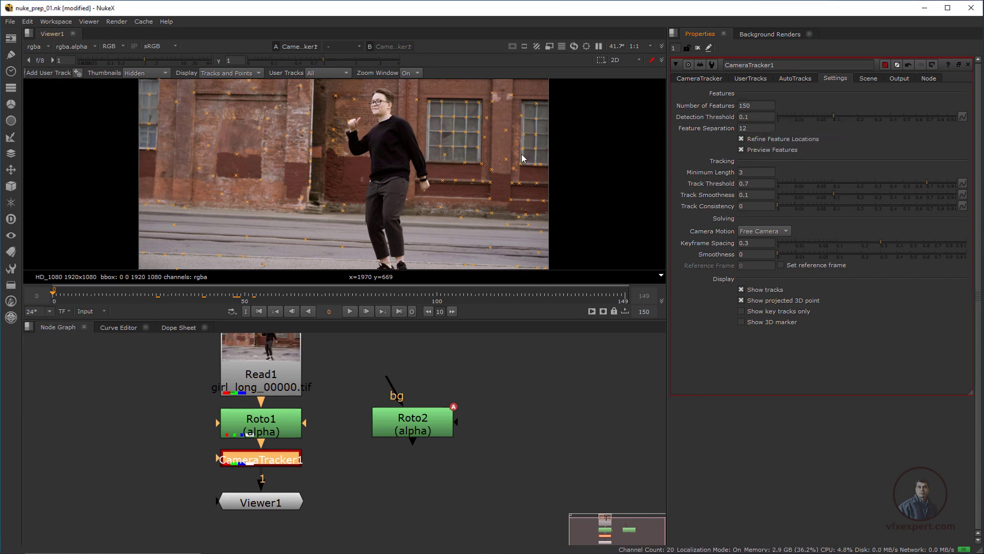
pyautogui.click(742, 150)
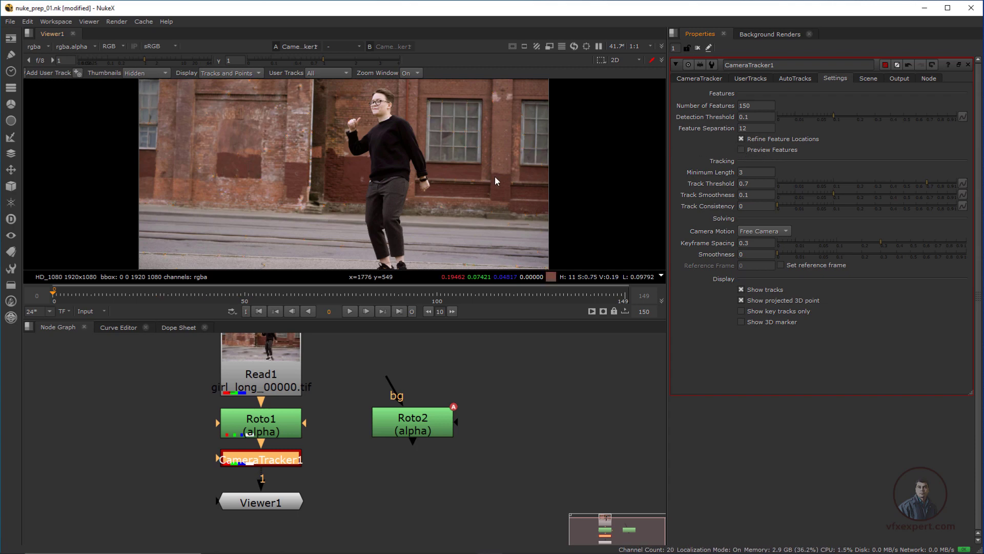
# Step: Track the sequence with CameraTracker1 and review the tracks at frames 15 and 67
pyautogui.click(707, 78)
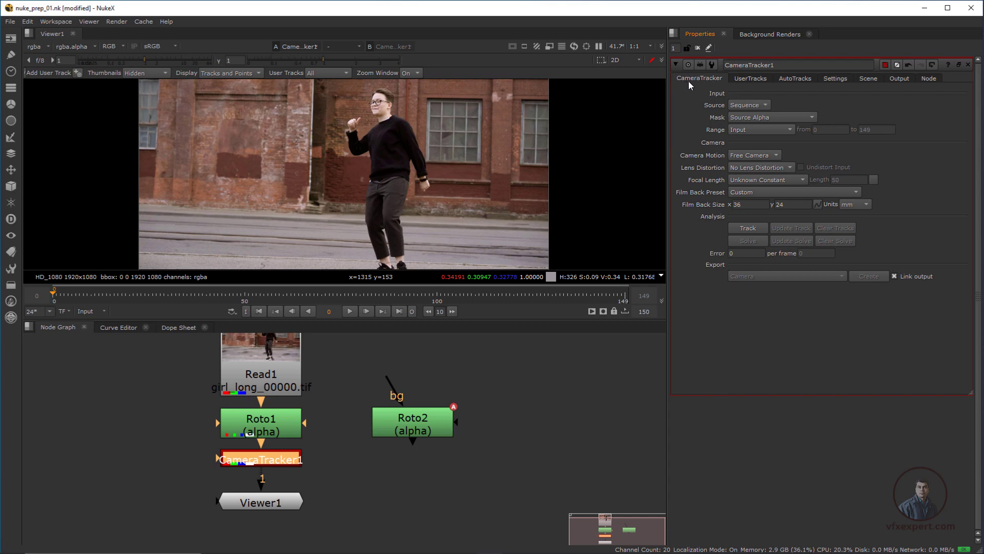
pyautogui.click(752, 227)
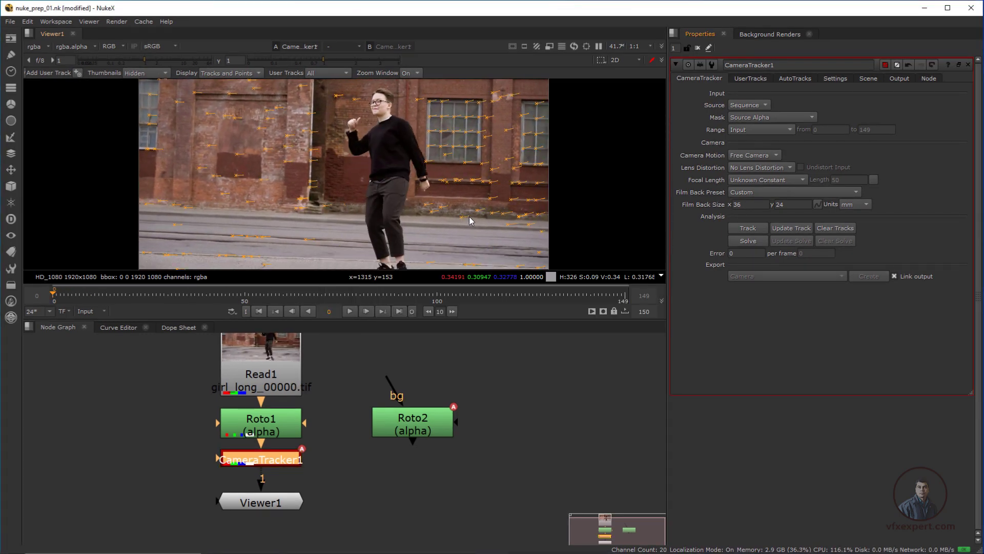
pyautogui.moveTo(160, 295); pyautogui.dragTo(109, 300)
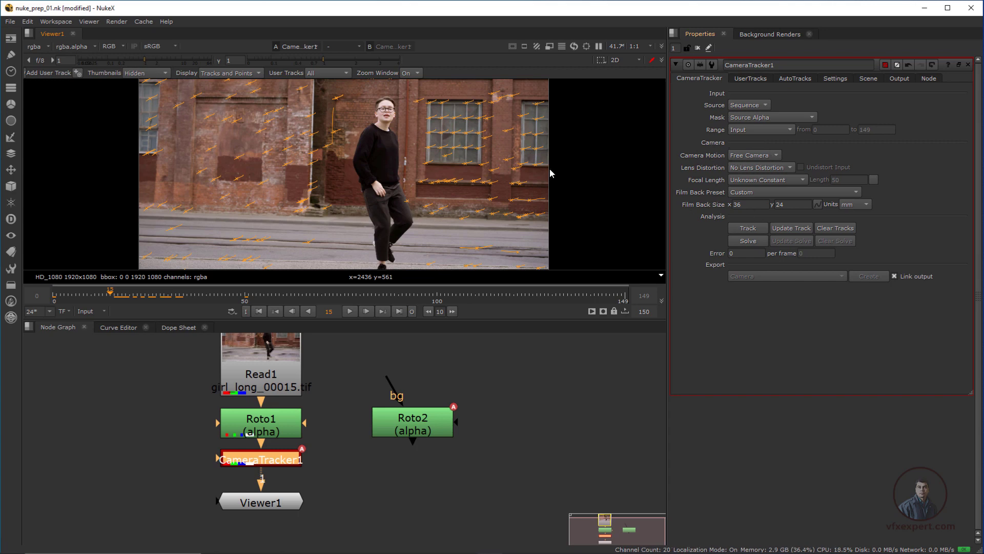
pyautogui.moveTo(170, 296); pyautogui.dragTo(310, 292)
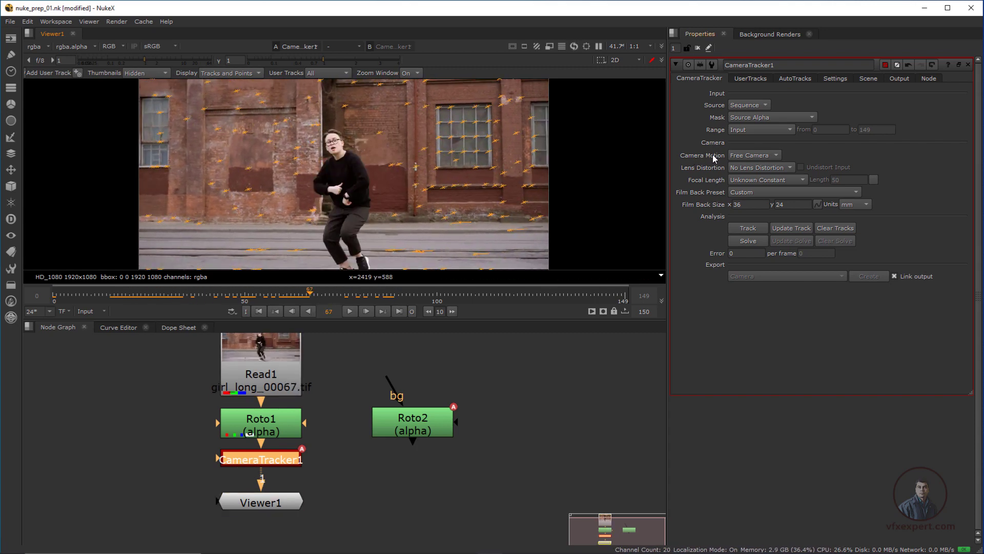
# Step: Set the camera motion of CameraTracker1 to Rotation Only
pyautogui.click(768, 153)
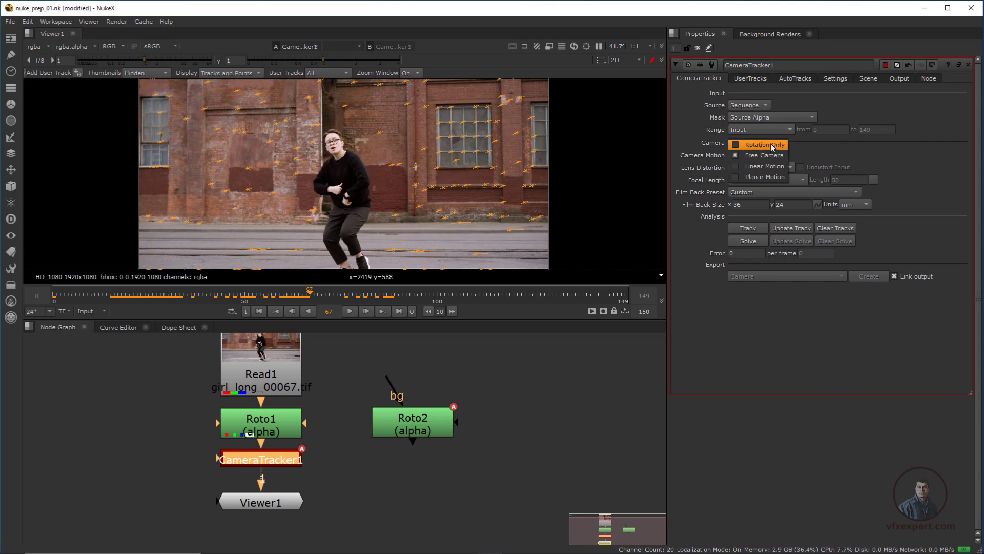
pyautogui.click(767, 144)
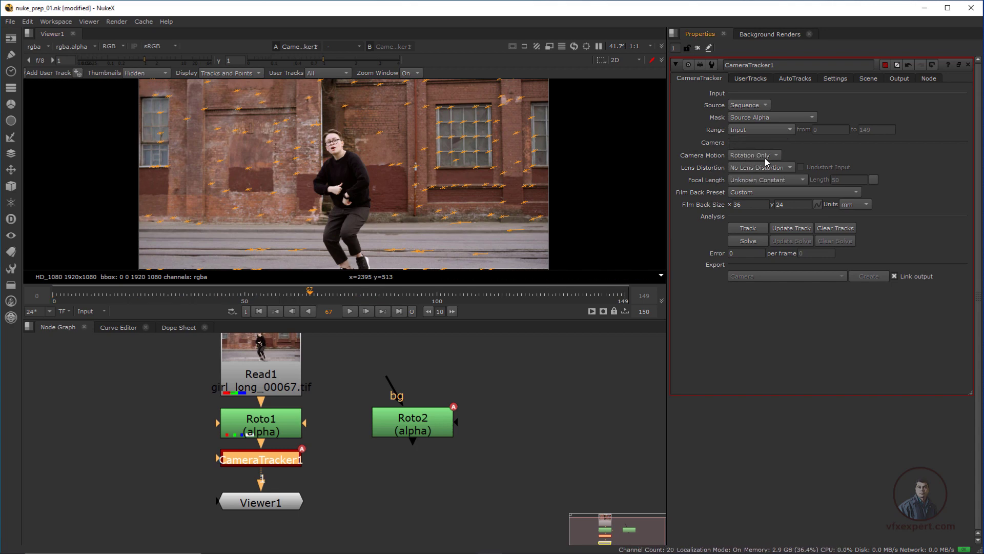
pyautogui.click(765, 155)
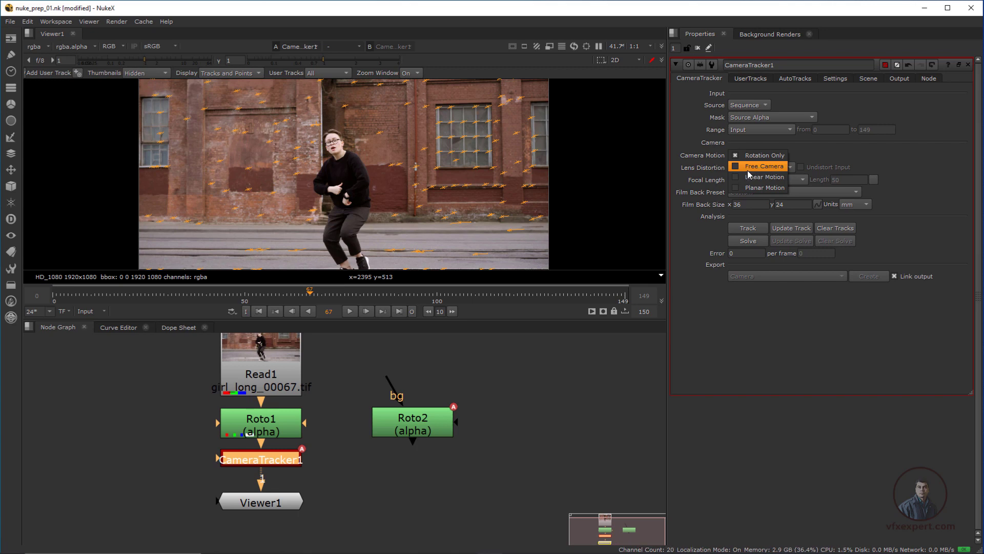
pyautogui.click(806, 154)
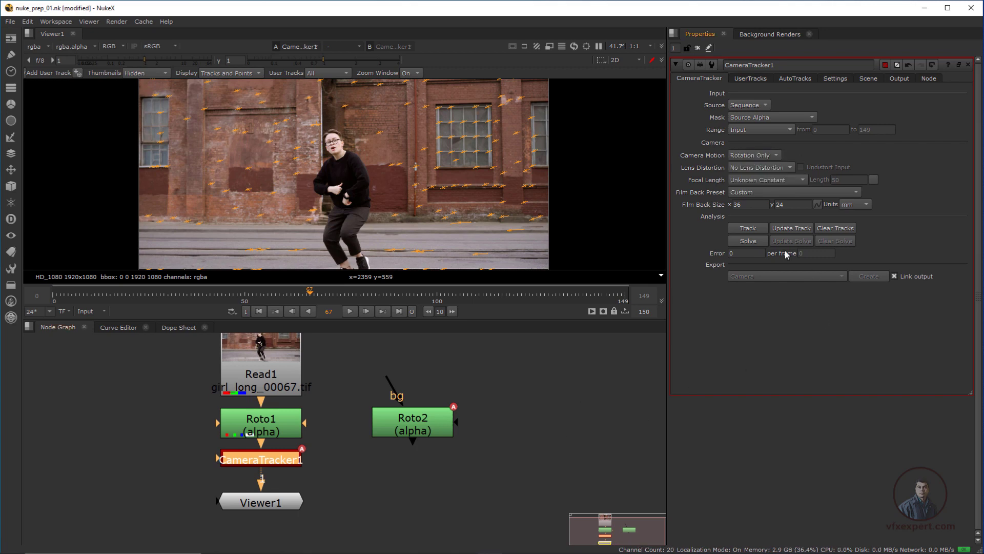
# Step: Solve the camera in CameraTracker1 and review the solved tracks at frame 48
pyautogui.click(747, 241)
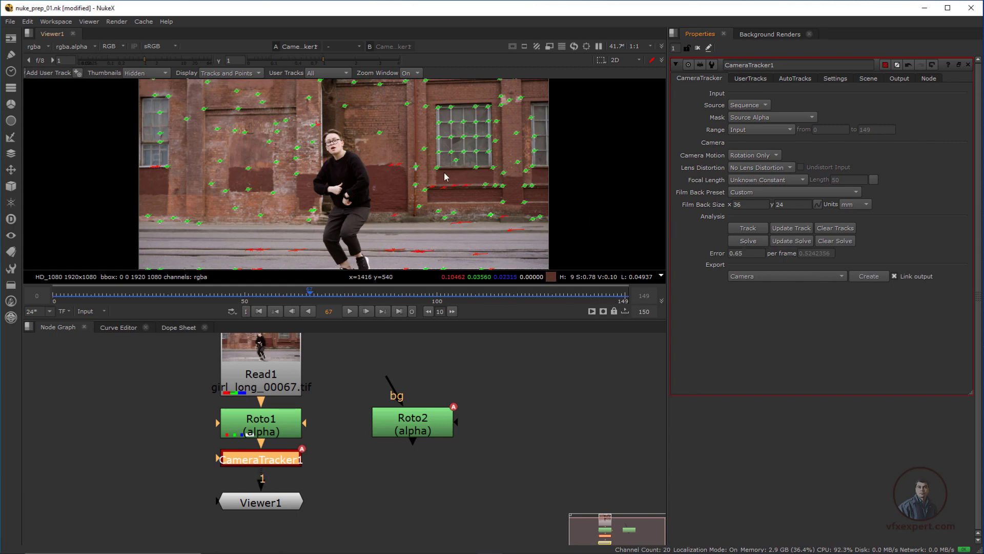
pyautogui.scroll(-2, 410, 164)
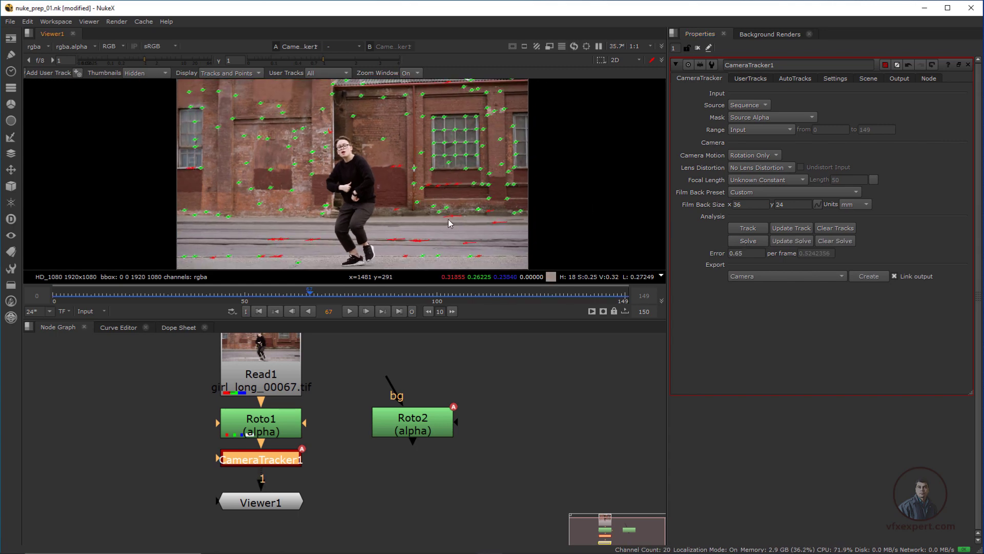
pyautogui.moveTo(448, 220); pyautogui.dragTo(429, 225, button='middle')
pyautogui.click(207, 294)
pyautogui.moveTo(220, 303)
pyautogui.mouseDown()
pyautogui.moveTo(293, 308)
pyautogui.moveTo(237, 302)
pyautogui.mouseUp()
pyautogui.scroll(2, 420, 243)
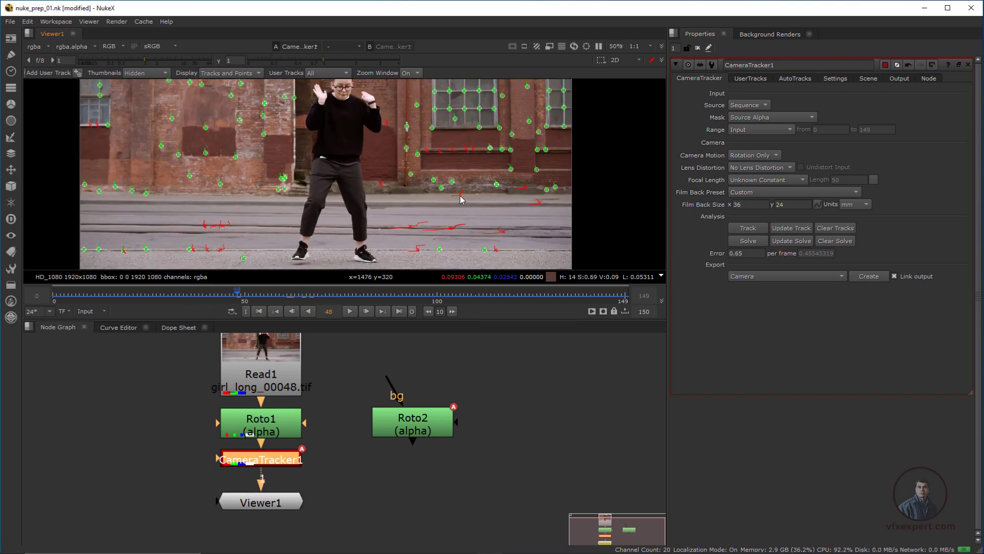
# Step: Permanently delete all rejected auto-tracks from CameraTracker1
pyautogui.click(795, 80)
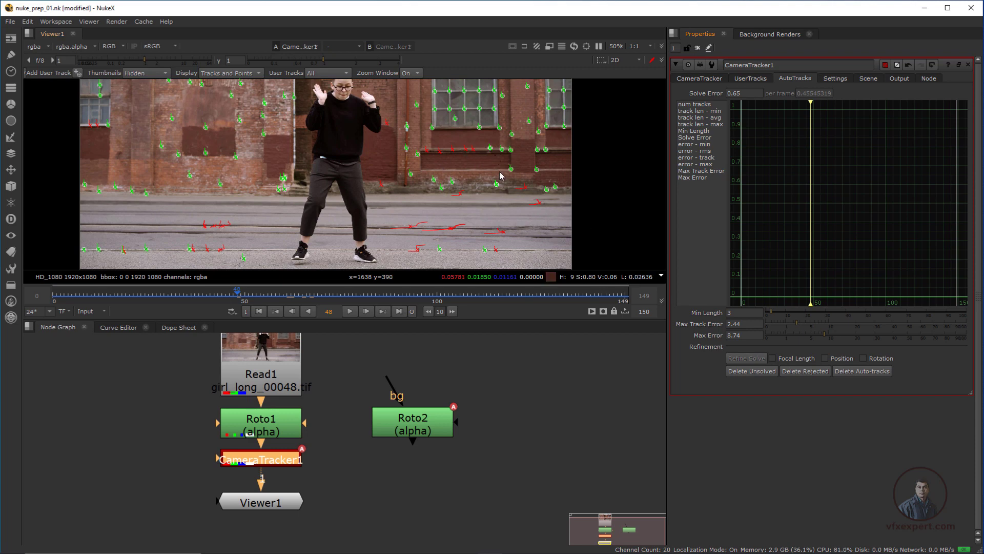
pyautogui.click(807, 375)
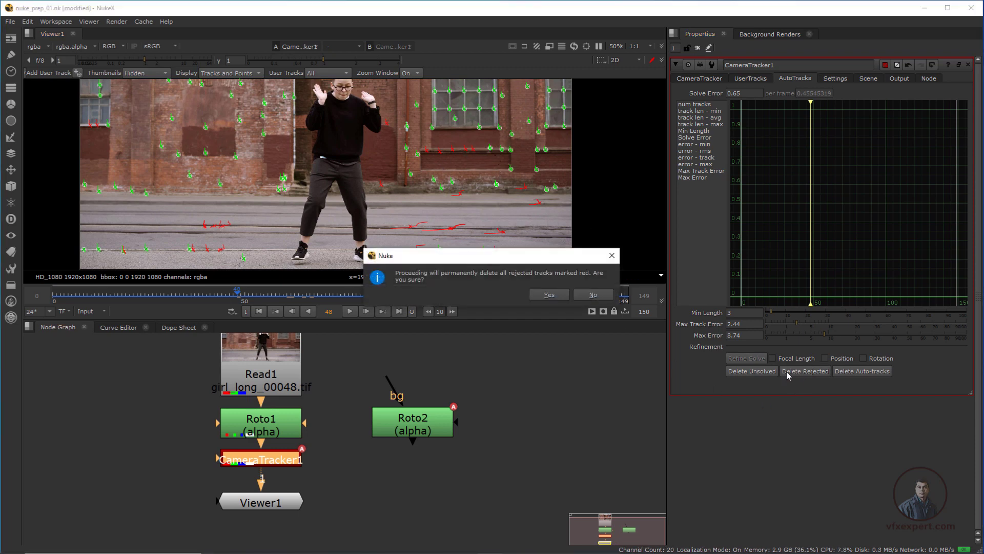
pyautogui.click(549, 295)
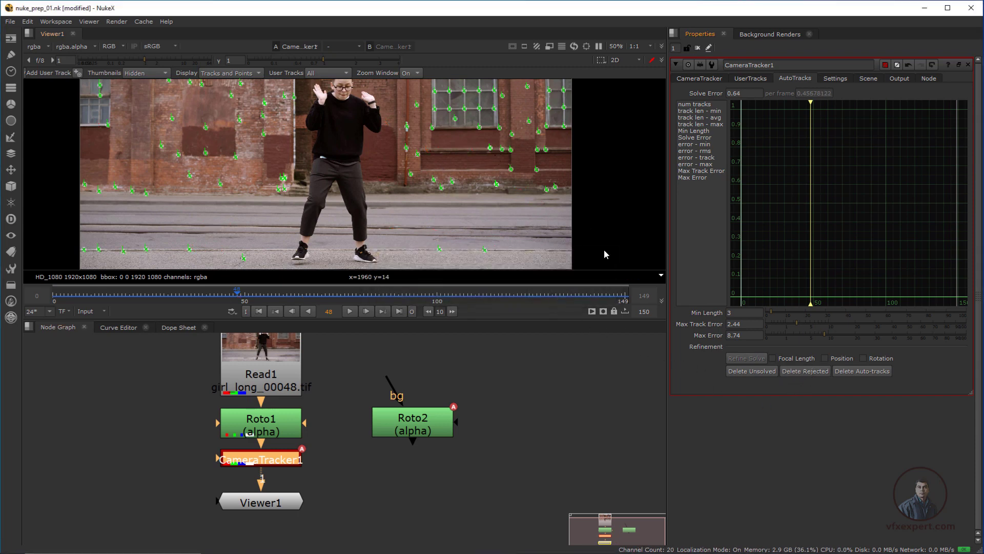
# Step: Update the camera solve over the input range 0-149 and check the solve error in the auto-track data
pyautogui.click(689, 79)
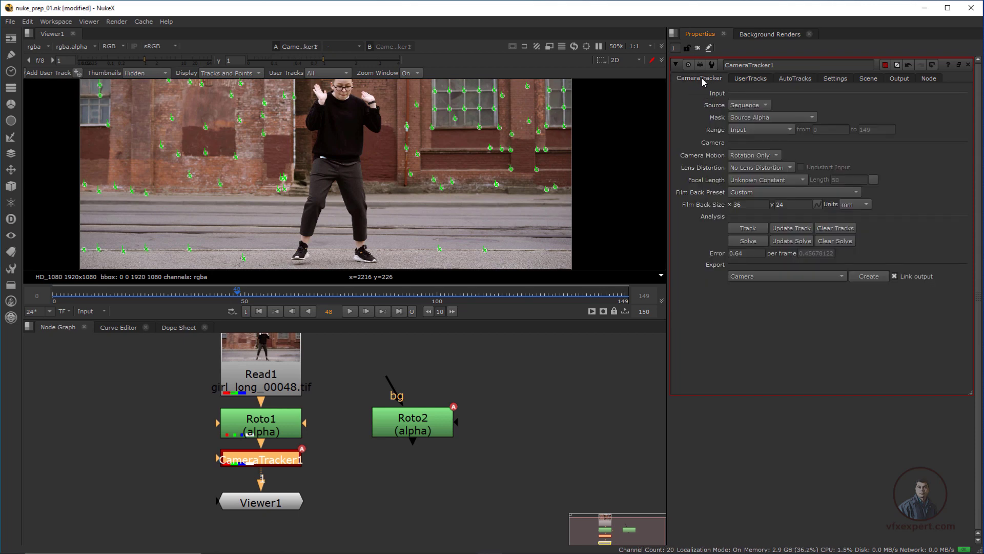
pyautogui.click(786, 241)
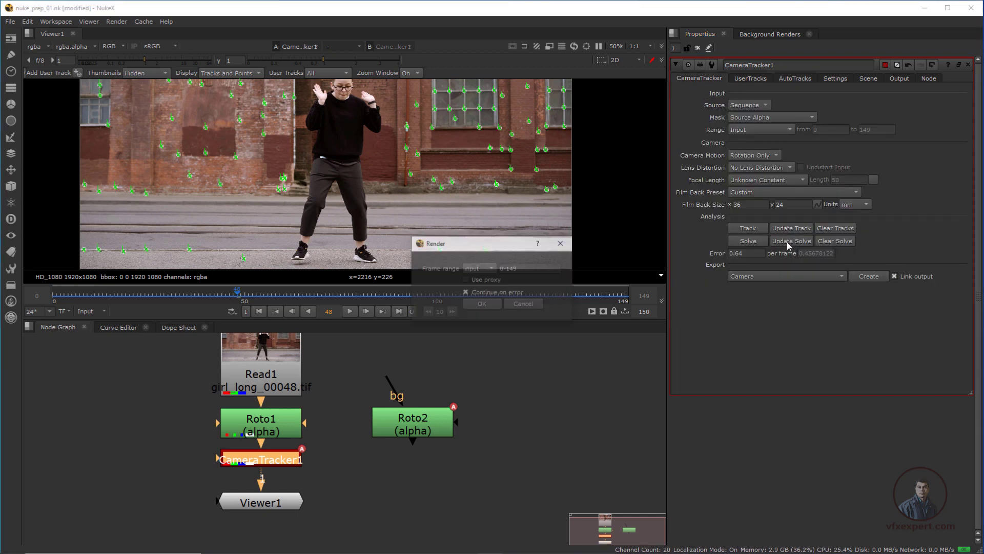
pyautogui.click(482, 305)
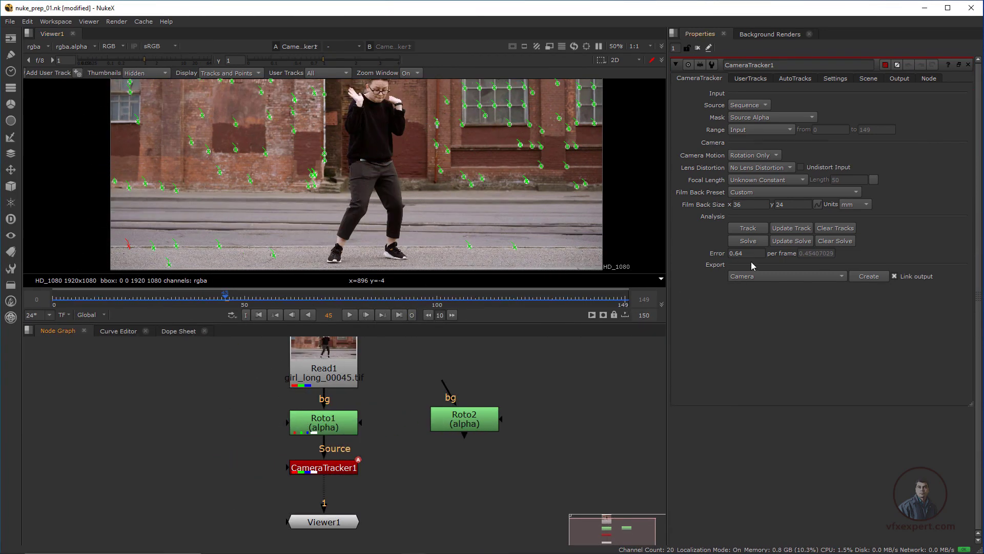
pyautogui.moveTo(748, 255)
pyautogui.click(795, 78)
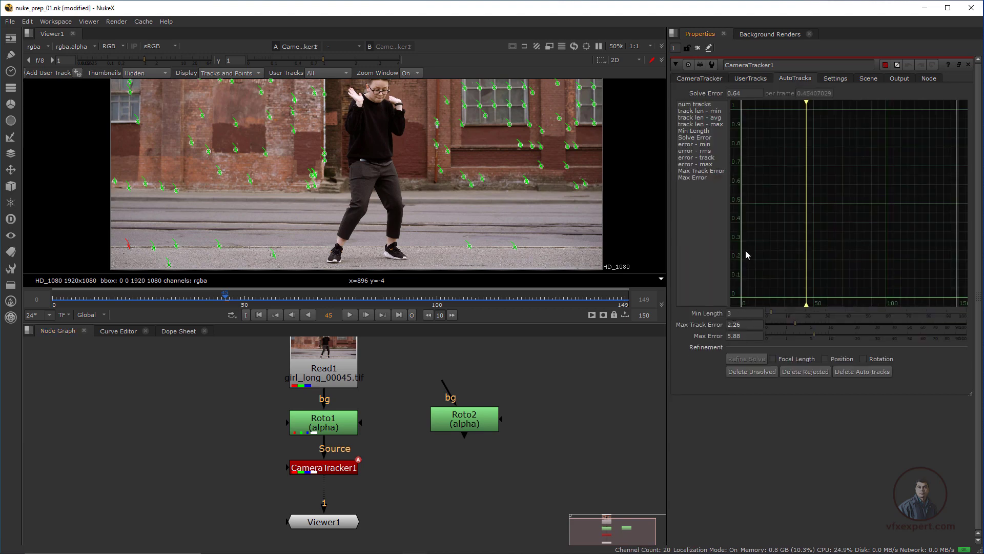
pyautogui.click(701, 79)
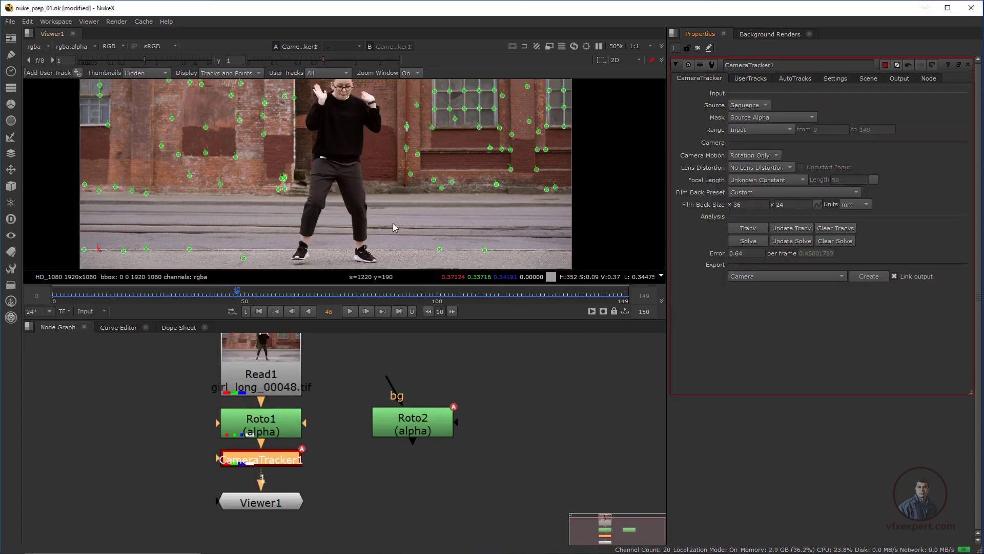
# Step: Examine the remaining tracks between frames 48 and 69 and the camera motion options in an enlarged viewer
pyautogui.scroll(-3, 393, 190)
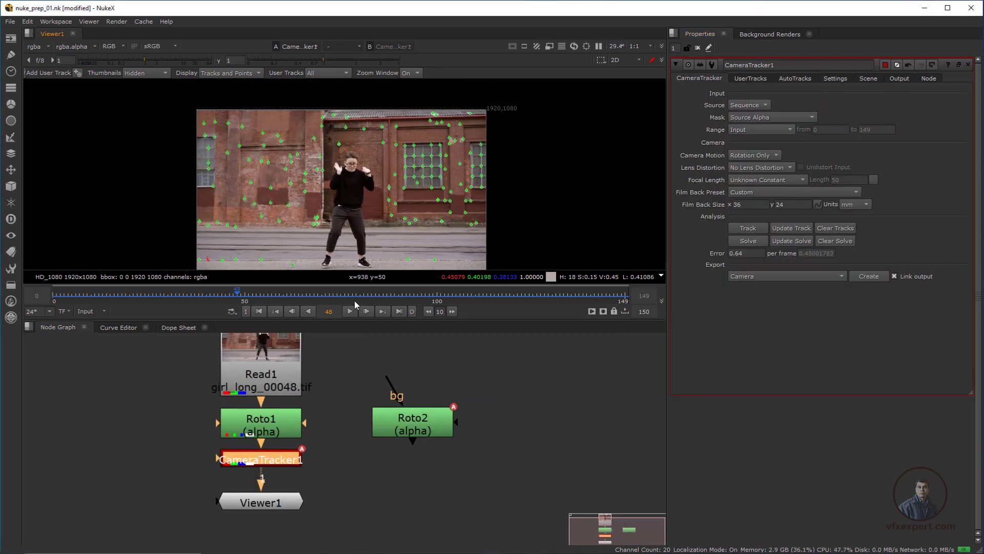
pyautogui.moveTo(366, 320); pyautogui.dragTo(366, 347)
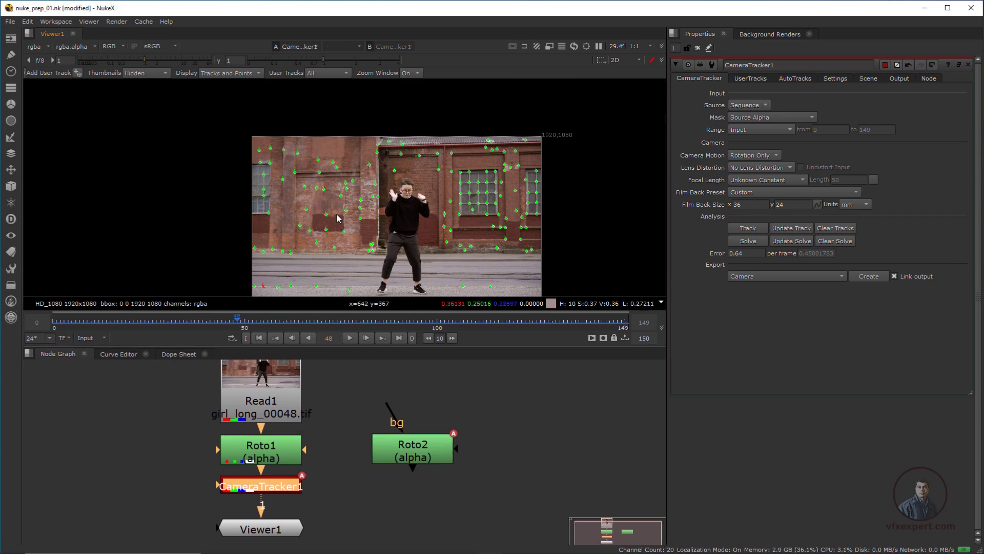
pyautogui.scroll(3, 336, 219)
pyautogui.moveTo(383, 235); pyautogui.dragTo(320, 202, button='middle')
pyautogui.moveTo(261, 321); pyautogui.dragTo(324, 338)
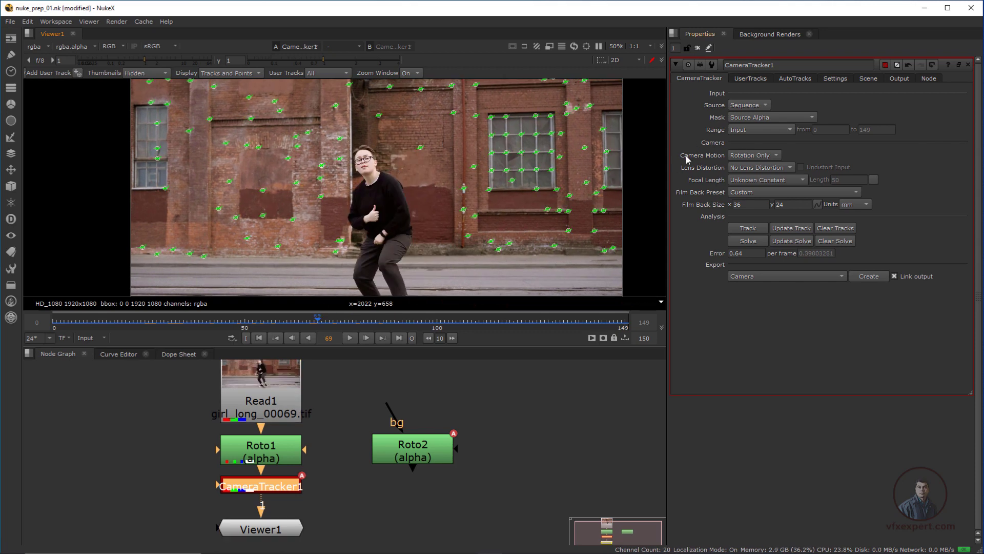
pyautogui.click(777, 156)
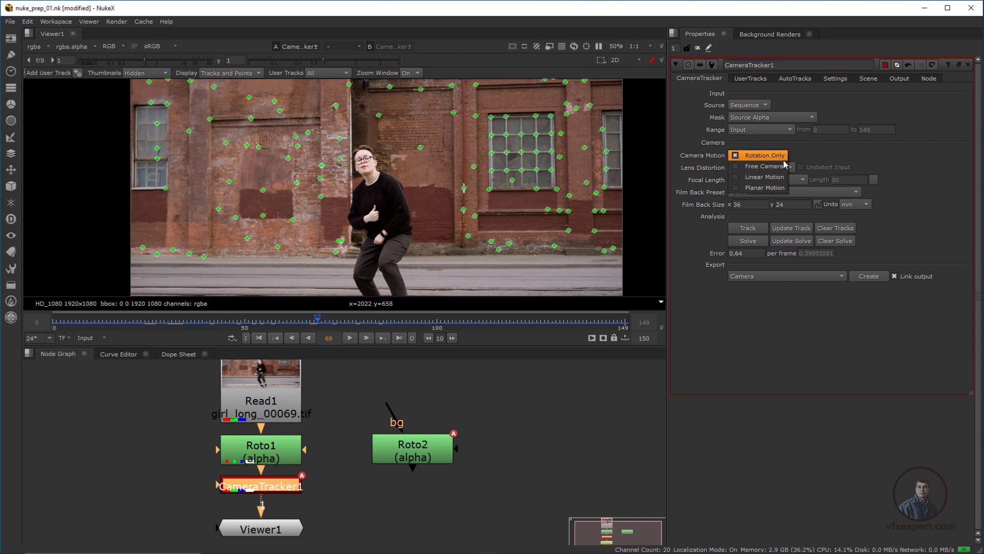
pyautogui.click(799, 157)
pyautogui.scroll(-1, 311, 174)
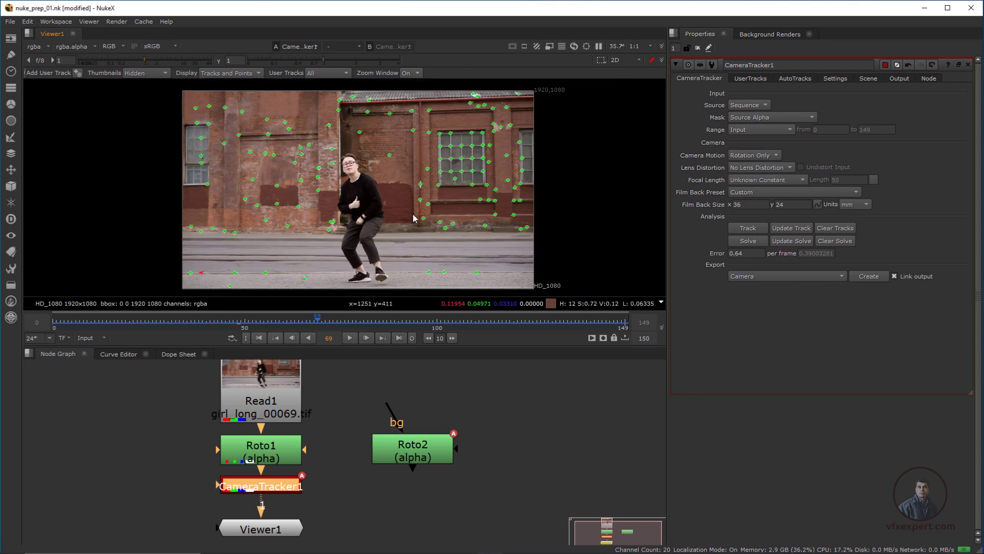
pyautogui.scroll(1, 415, 218)
# Step: Move Roto2 to the other side of the node chain and place Viewer1 lower beneath CameraTracker1
pyautogui.click(432, 455)
pyautogui.moveTo(432, 455); pyautogui.dragTo(70, 425)
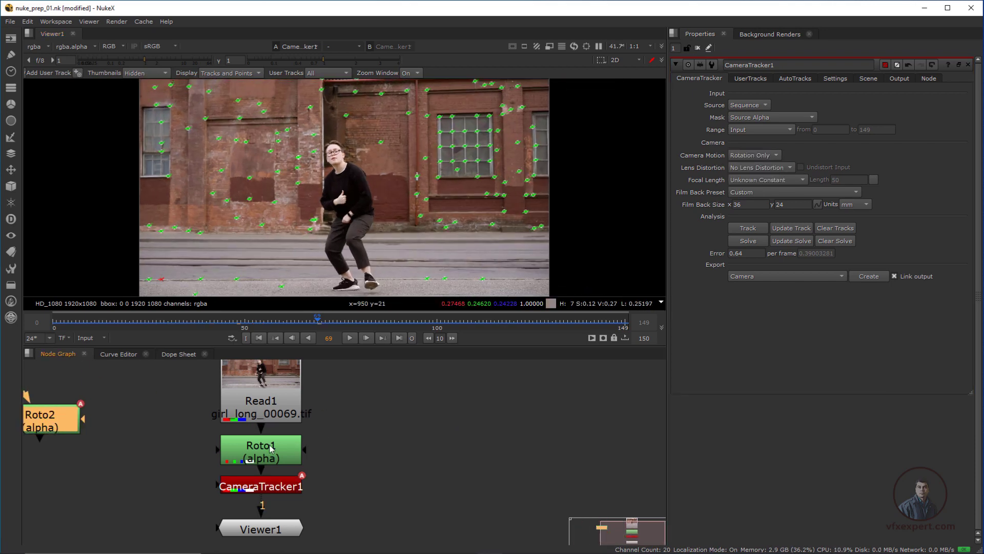
pyautogui.moveTo(272, 449); pyautogui.dragTo(410, 441, button='middle')
pyautogui.scroll(-1, 412, 436)
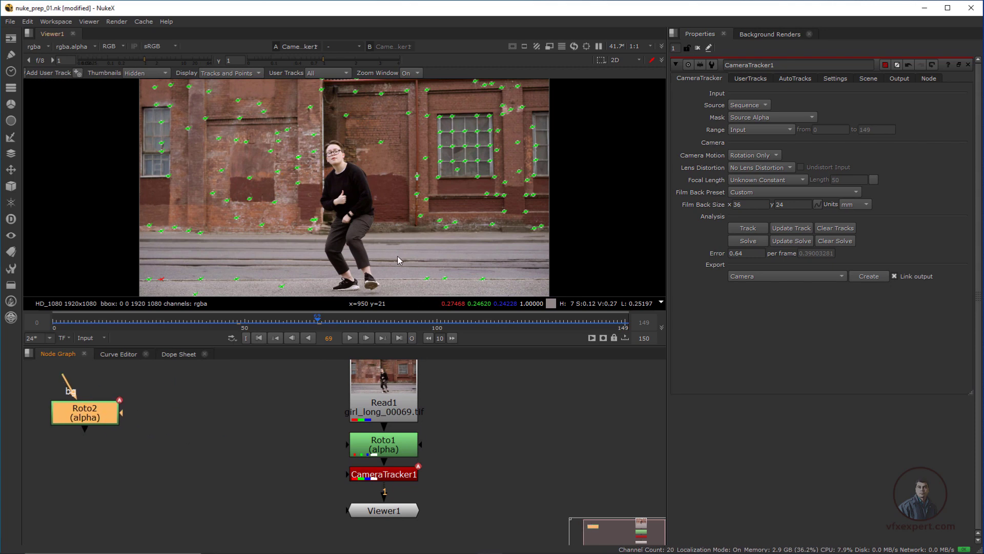
pyautogui.scroll(-1, 399, 259)
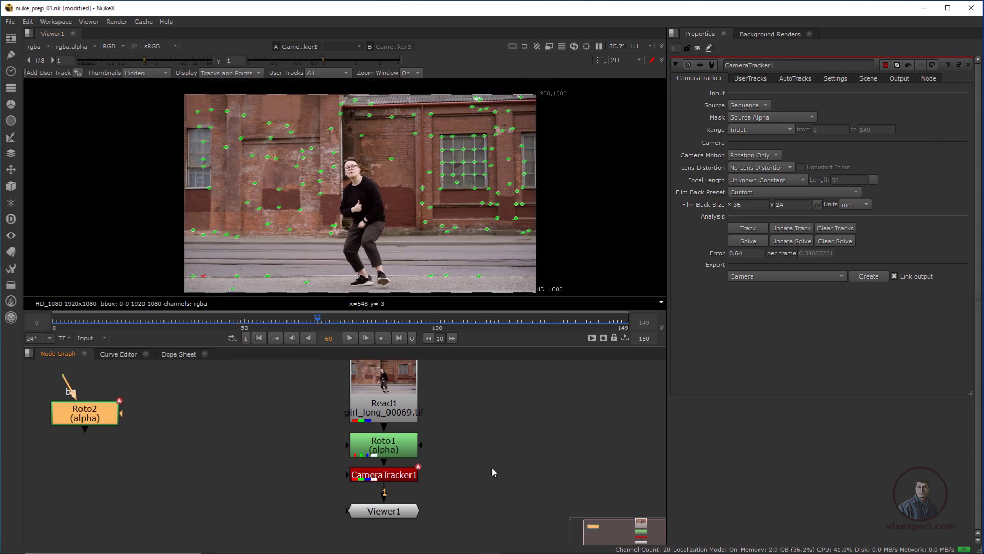
pyautogui.moveTo(491, 467); pyautogui.dragTo(441, 416, button='middle')
pyautogui.moveTo(350, 464); pyautogui.dragTo(355, 481)
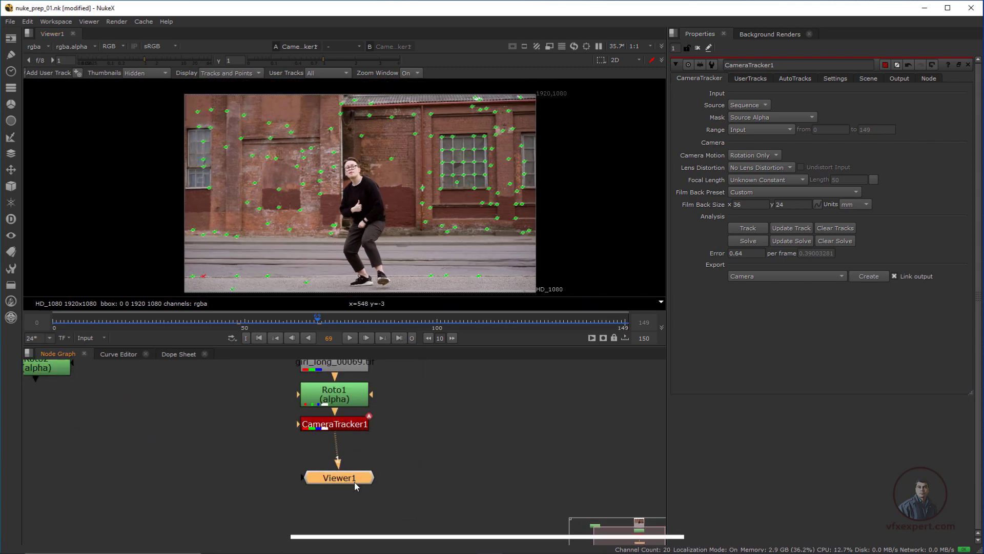
# Step: Export the CameraTracker1 solve as a Scene with linked output
pyautogui.click(351, 425)
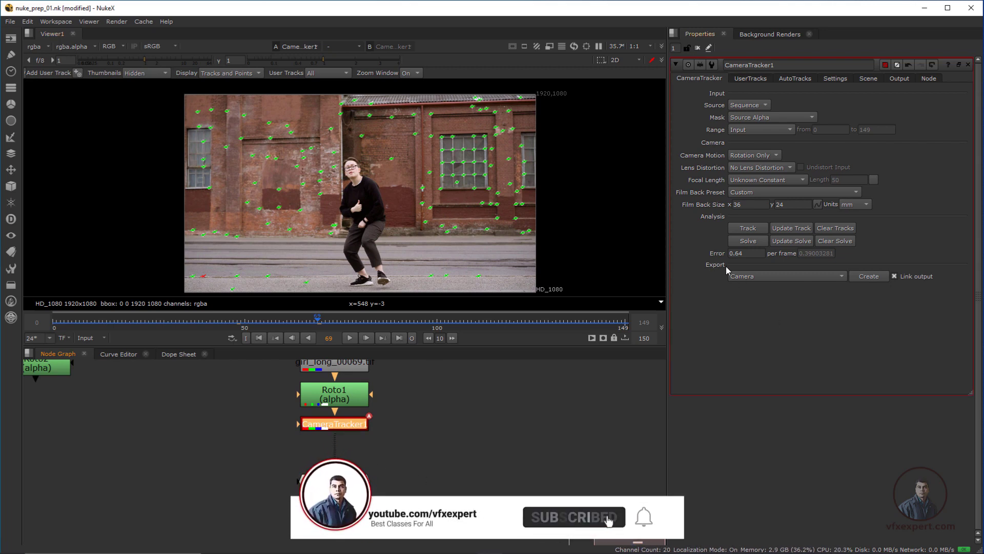
pyautogui.click(841, 276)
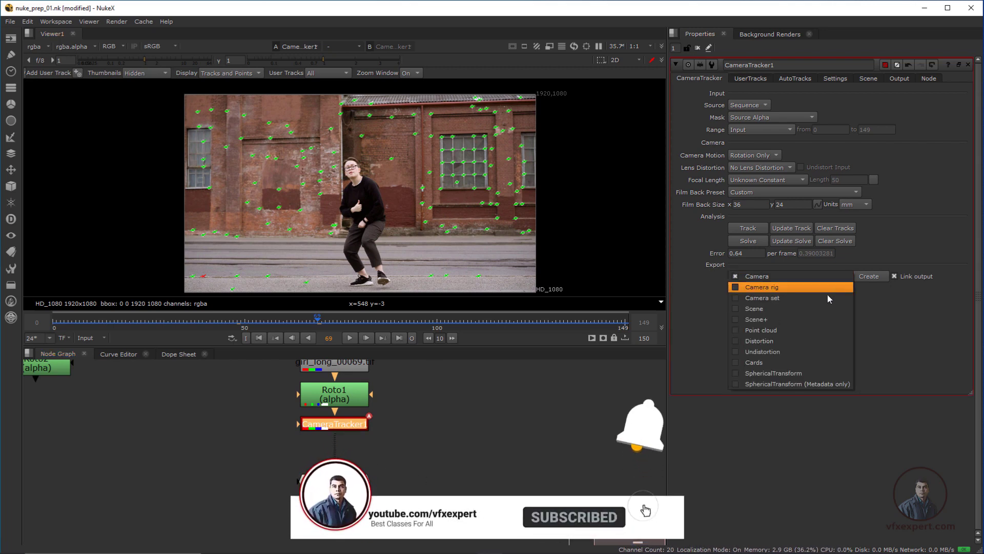
pyautogui.click(753, 309)
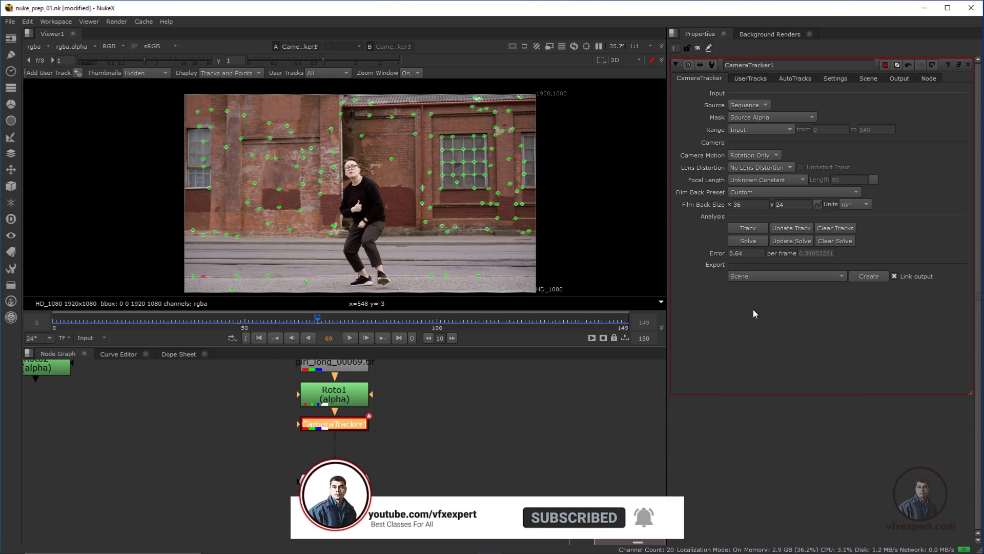
pyautogui.click(865, 277)
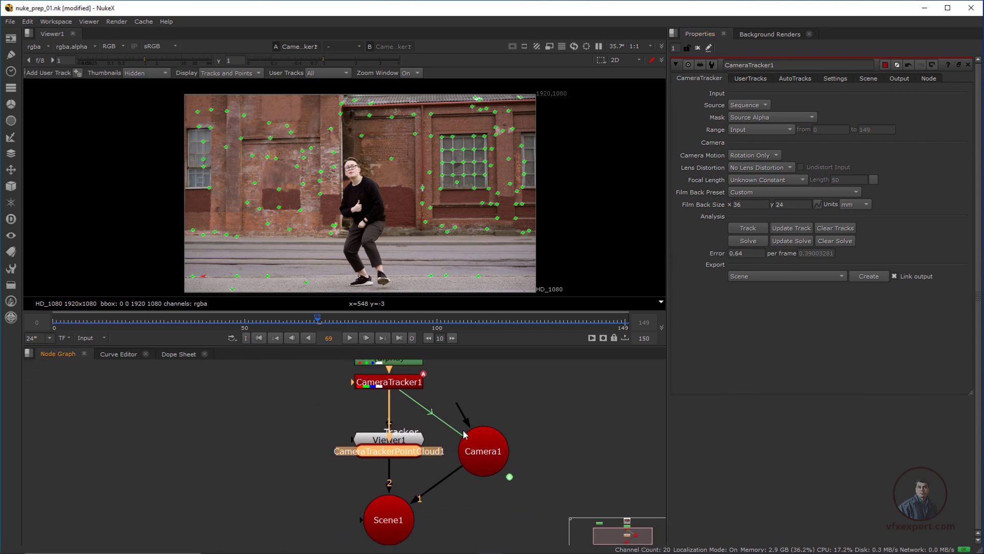
# Step: Delete the unused Roto2 node from the node graph
pyautogui.moveTo(125, 375); pyautogui.dragTo(130, 398)
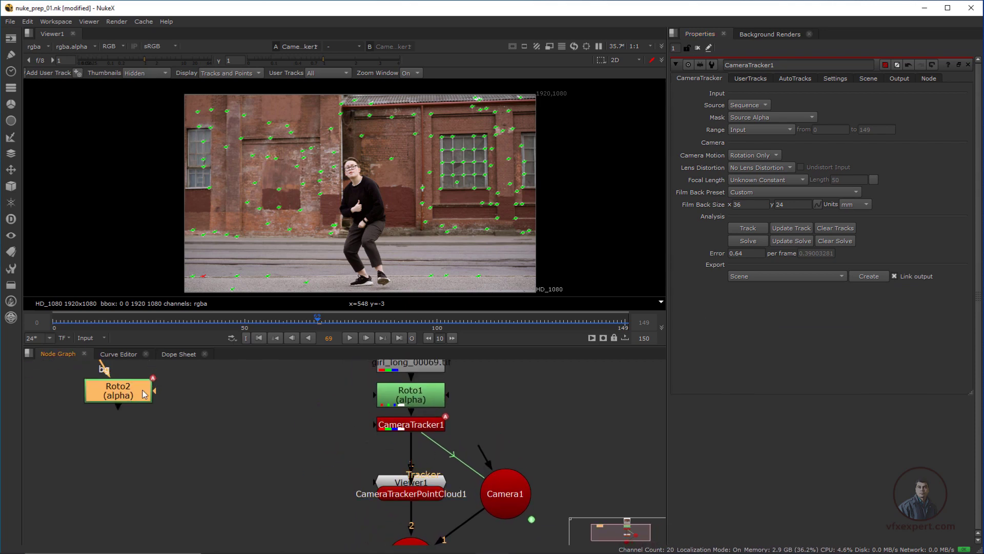
pyautogui.press('Delete')
pyautogui.scroll(-2, 333, 422)
pyautogui.moveTo(352, 451); pyautogui.dragTo(360, 429, button='middle')
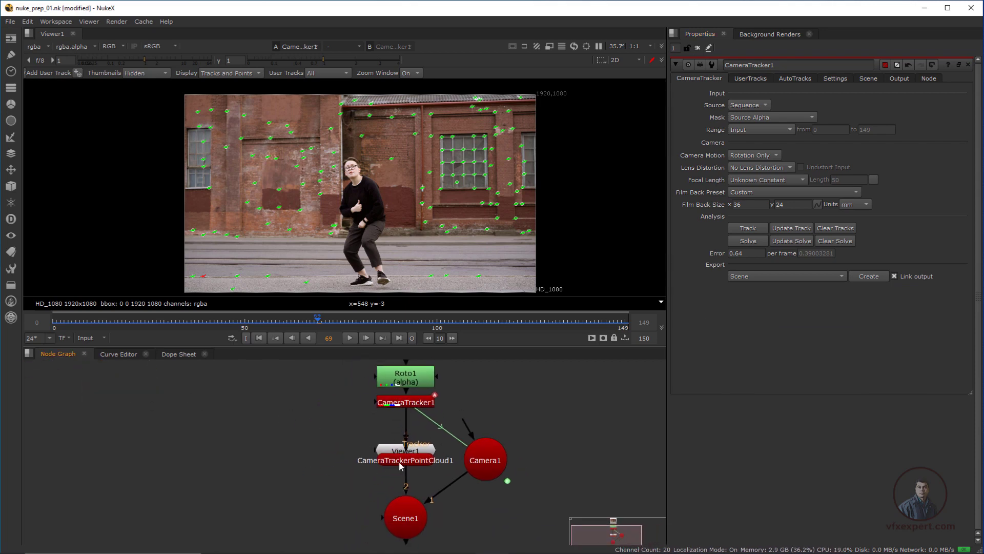
# Step: Move the point cloud node away from Viewer1 and connect Viewer1 to Scene1
pyautogui.moveTo(400, 463)
pyautogui.mouseDown()
pyautogui.moveTo(297, 454)
pyautogui.moveTo(410, 460)
pyautogui.mouseUp()
pyautogui.moveTo(405, 411); pyautogui.dragTo(401, 406, button='middle')
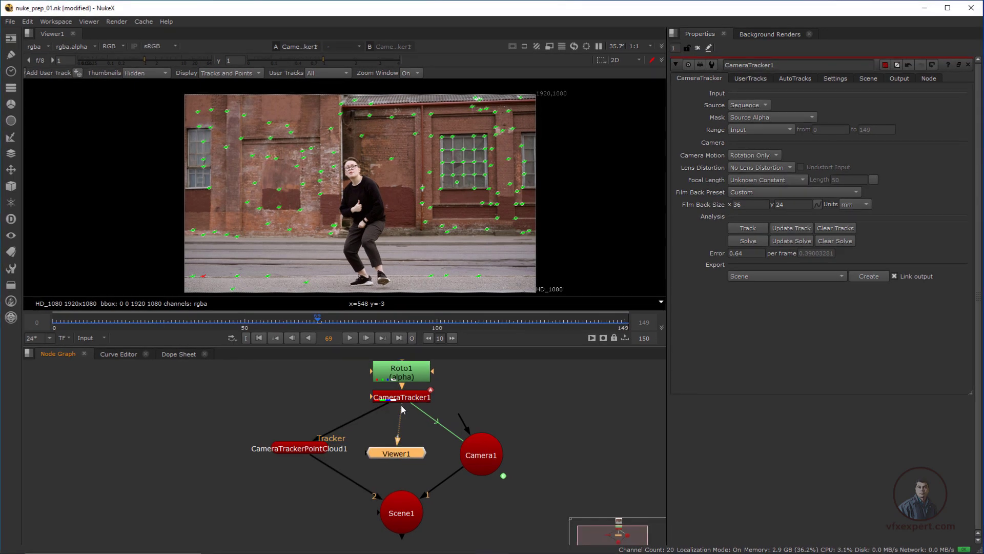
pyautogui.moveTo(413, 442); pyautogui.dragTo(336, 517)
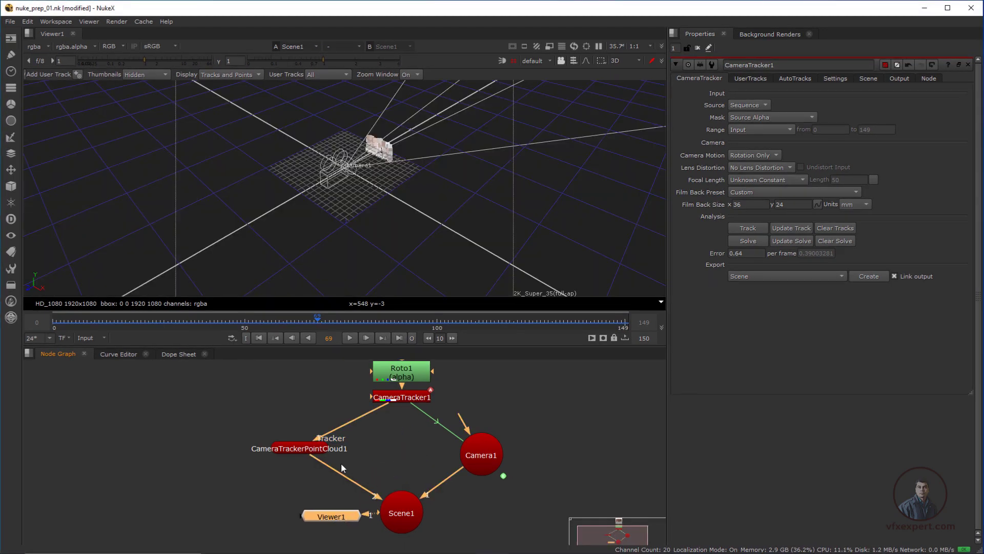
# Step: Inspect the tracked point cloud and Camera1 in the 3D view from several angles, including at frame 33
pyautogui.scroll(2, 367, 126)
pyautogui.scroll(2, 367, 125)
pyautogui.keyDown('ctrl'); pyautogui.moveTo(368, 125); pyautogui.dragTo(354, 182); pyautogui.keyUp('ctrl')
pyautogui.moveTo(354, 181); pyautogui.dragTo(294, 203, button='middle')
pyautogui.scroll(2, 307, 200)
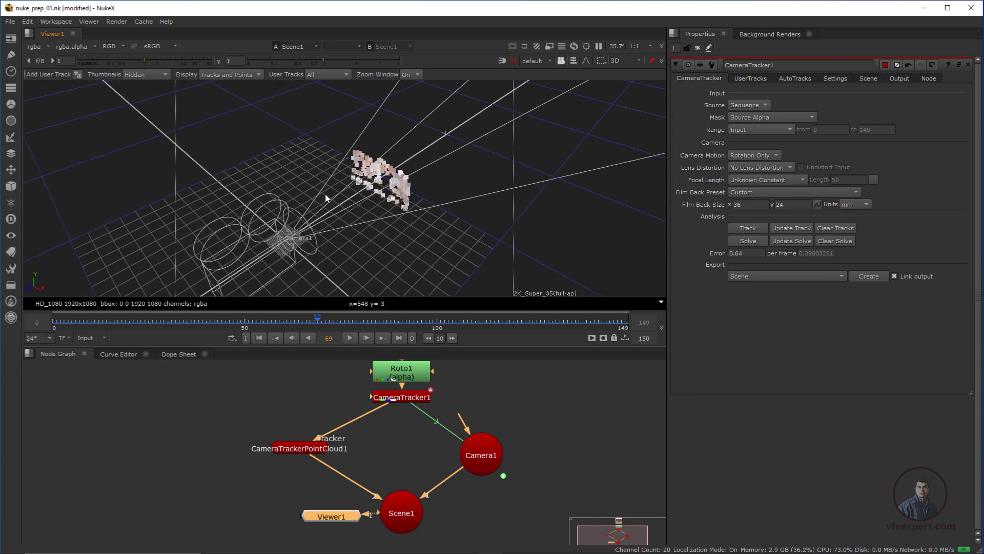
pyautogui.scroll(3, 394, 197)
pyautogui.keyDown('ctrl'); pyautogui.moveTo(325, 197); pyautogui.dragTo(358, 288); pyautogui.keyUp('ctrl')
pyautogui.click(180, 317)
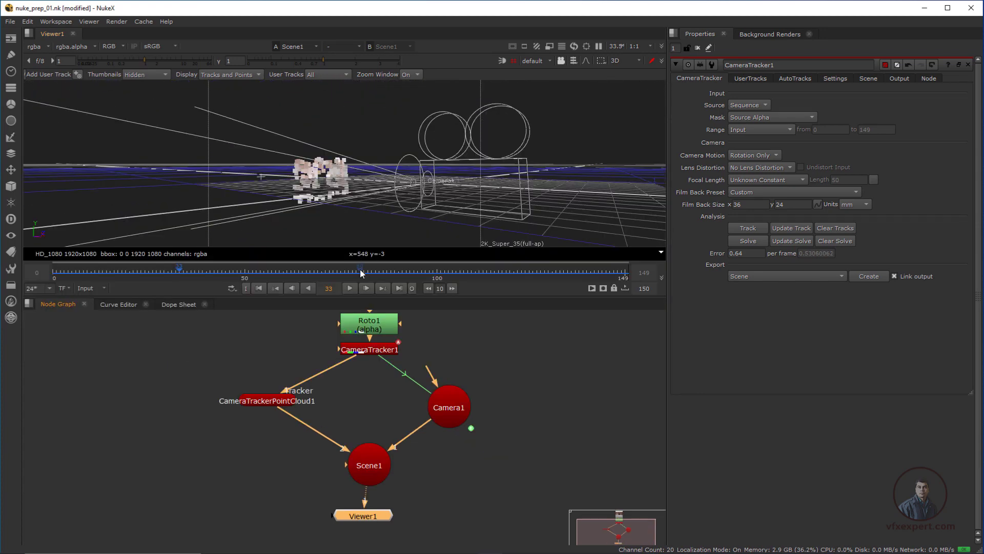
pyautogui.keyDown('ctrl'); pyautogui.moveTo(384, 137); pyautogui.dragTo(370, 205); pyautogui.keyUp('ctrl')
# Step: Arrange the point cloud node and Camera1 closer together on either side beneath CameraTracker1
pyautogui.moveTo(408, 477); pyautogui.dragTo(460, 508, button='middle')
pyautogui.click(318, 436)
pyautogui.moveTo(318, 434); pyautogui.dragTo(352, 438)
pyautogui.moveTo(500, 437); pyautogui.dragTo(481, 436)
pyautogui.scroll(-2, 336, 415)
pyautogui.moveTo(336, 424); pyautogui.dragTo(350, 434, button='middle')
# Step: Add a ScanlineRender node beside Scene1 and detach its input from Camera1
pyautogui.click(11, 187)
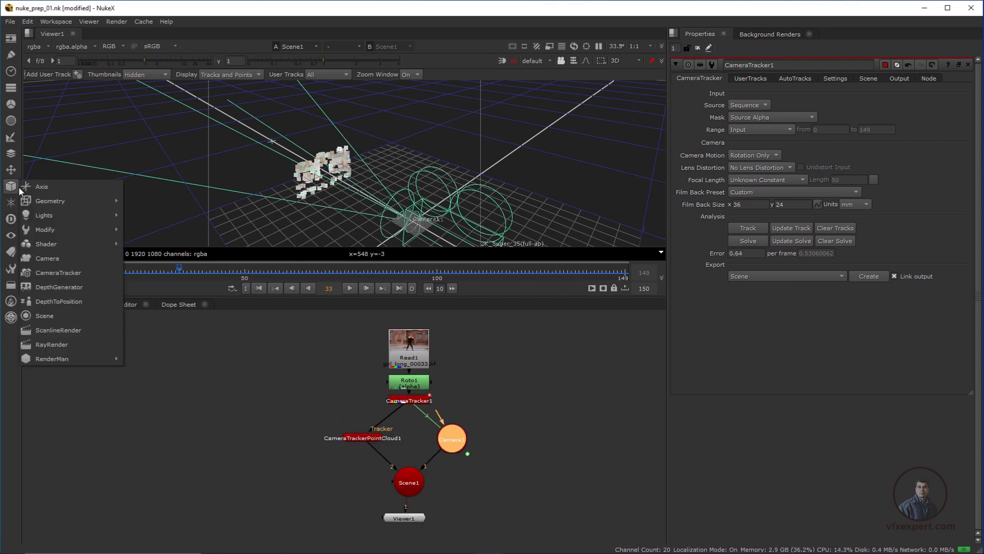
pyautogui.click(78, 335)
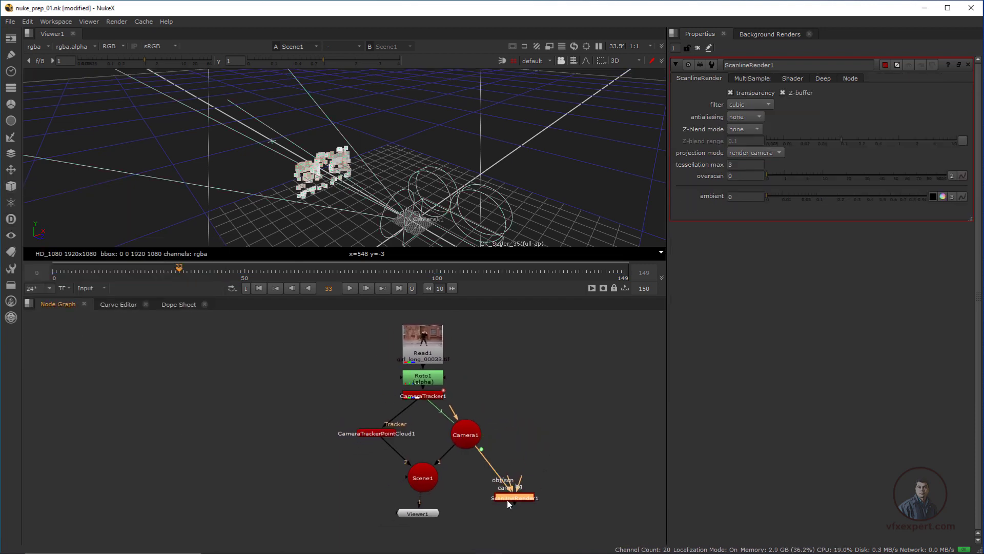
pyautogui.moveTo(507, 500); pyautogui.dragTo(495, 506)
pyautogui.moveTo(474, 453); pyautogui.dragTo(485, 471)
pyautogui.scroll(2, 478, 475)
pyautogui.moveTo(479, 475); pyautogui.dragTo(465, 434, button='middle')
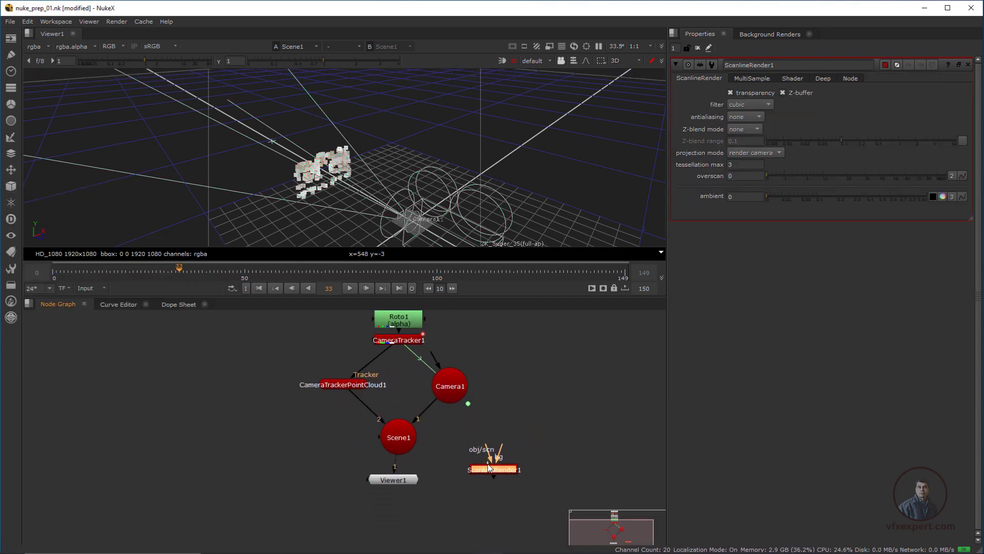
# Step: Move Viewer1 aside, place ScanlineRender1 below Scene1 and connect its obj/scn input to Scene1
pyautogui.moveTo(406, 480); pyautogui.dragTo(337, 502)
pyautogui.moveTo(487, 468); pyautogui.dragTo(407, 503)
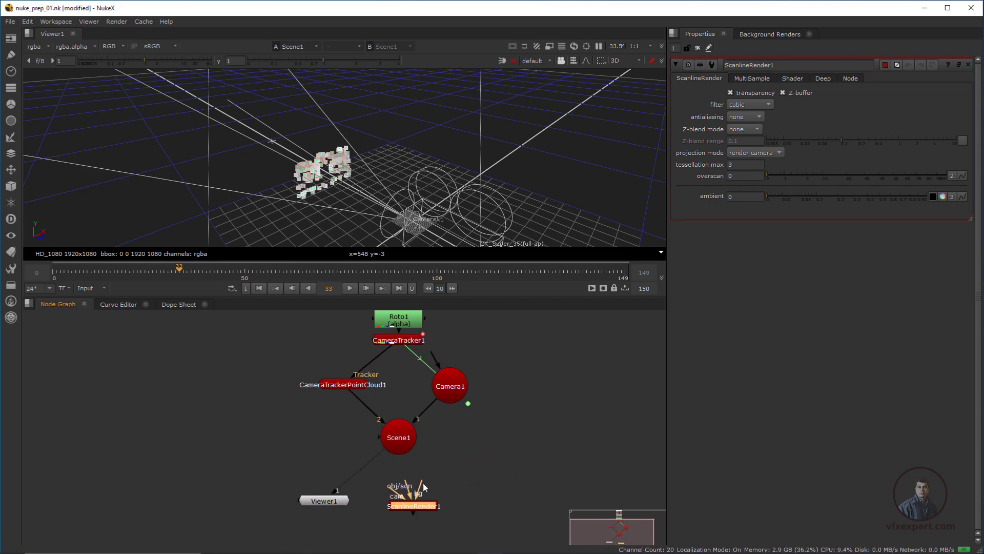
pyautogui.moveTo(413, 443); pyautogui.dragTo(410, 442)
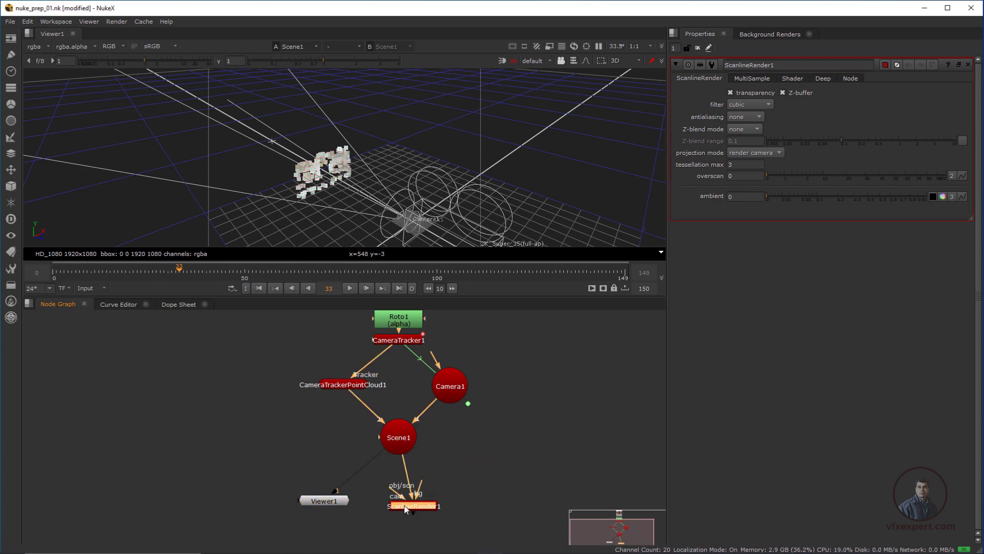
# Step: Connect ScanlineRender1's cam input to Camera1 and its bg input to Read1
pyautogui.moveTo(407, 507); pyautogui.dragTo(397, 503)
pyautogui.moveTo(466, 418); pyautogui.dragTo(455, 381)
pyautogui.moveTo(422, 510); pyautogui.dragTo(490, 478)
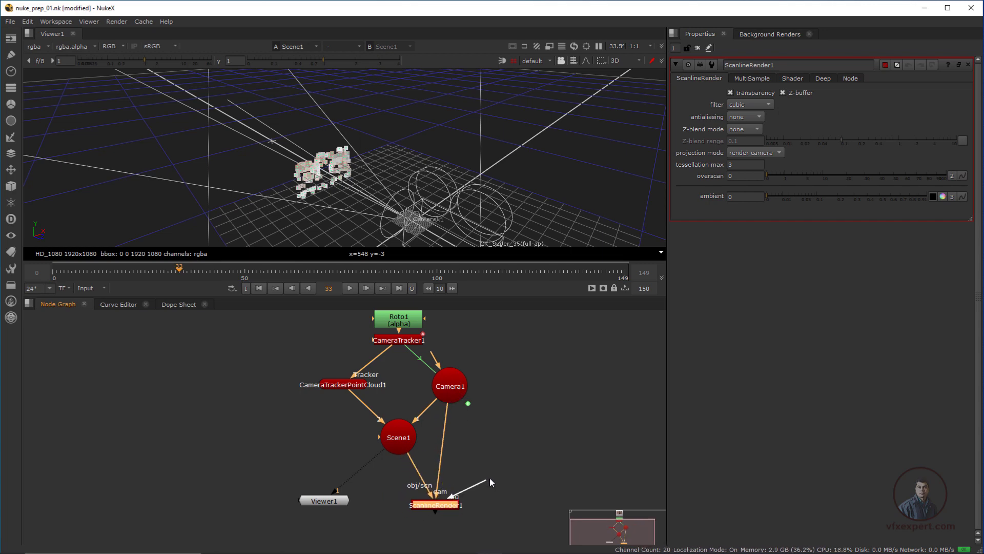
pyautogui.moveTo(497, 424); pyautogui.dragTo(416, 338)
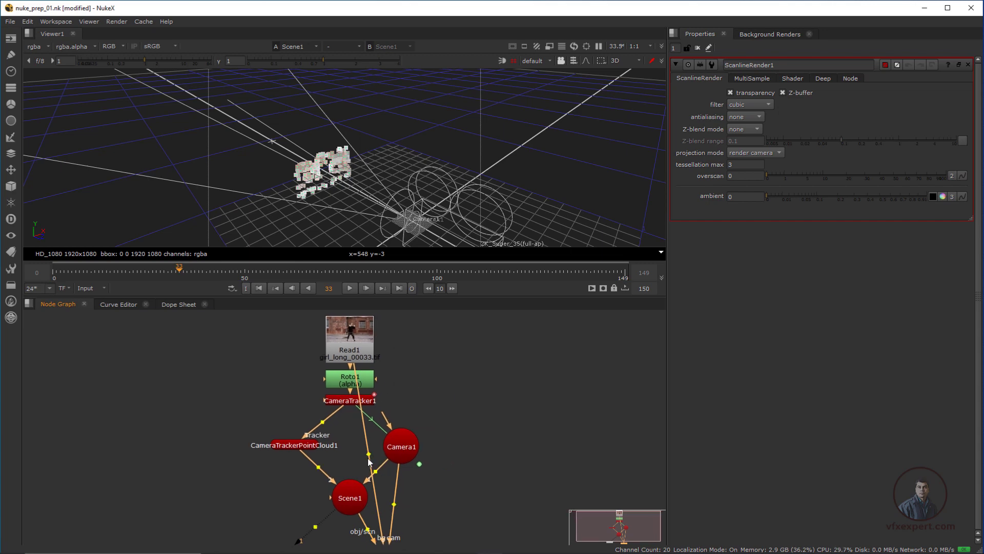
# Step: Add two dots to the background connection and route it at right angles around the node tree from Read1 to ScanlineRender1
pyautogui.keyDown('ctrl'); pyautogui.moveTo(369, 454); pyautogui.dragTo(457, 356); pyautogui.keyUp('ctrl')
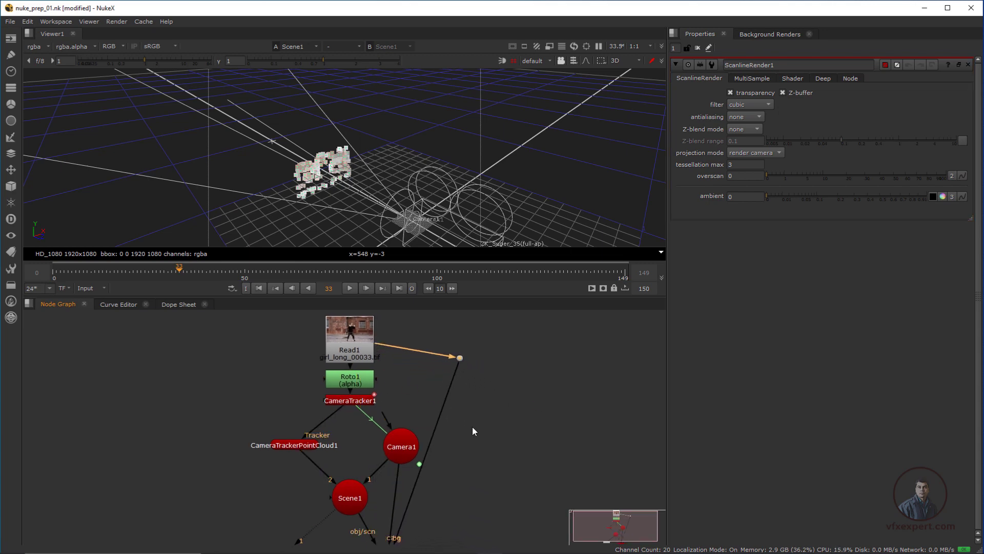
pyautogui.keyDown('ctrl'); pyautogui.moveTo(356, 425); pyautogui.dragTo(392, 525); pyautogui.keyUp('ctrl')
pyautogui.moveTo(388, 331); pyautogui.dragTo(396, 352, button='middle')
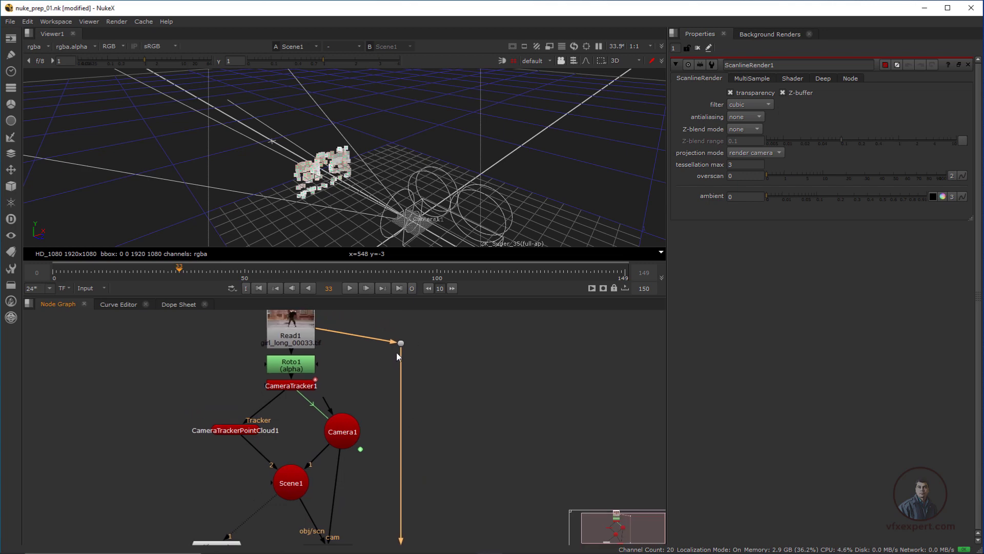
pyautogui.moveTo(404, 340); pyautogui.dragTo(400, 322)
pyautogui.moveTo(450, 396); pyautogui.dragTo(447, 353, button='middle')
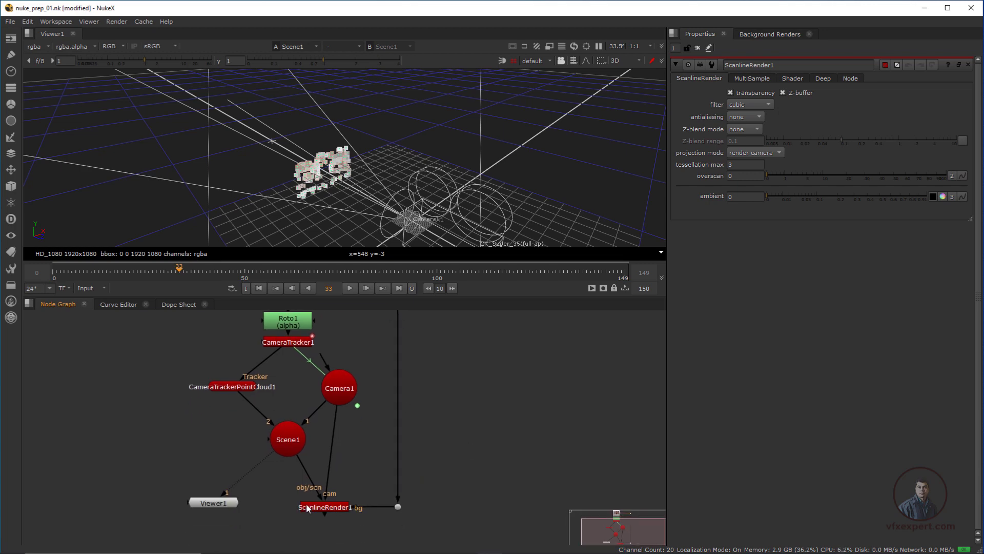
# Step: View ScanlineRender1's output in 2D at frame 85 and place Viewer1 directly beneath the node
pyautogui.click(323, 509)
pyautogui.press('1')
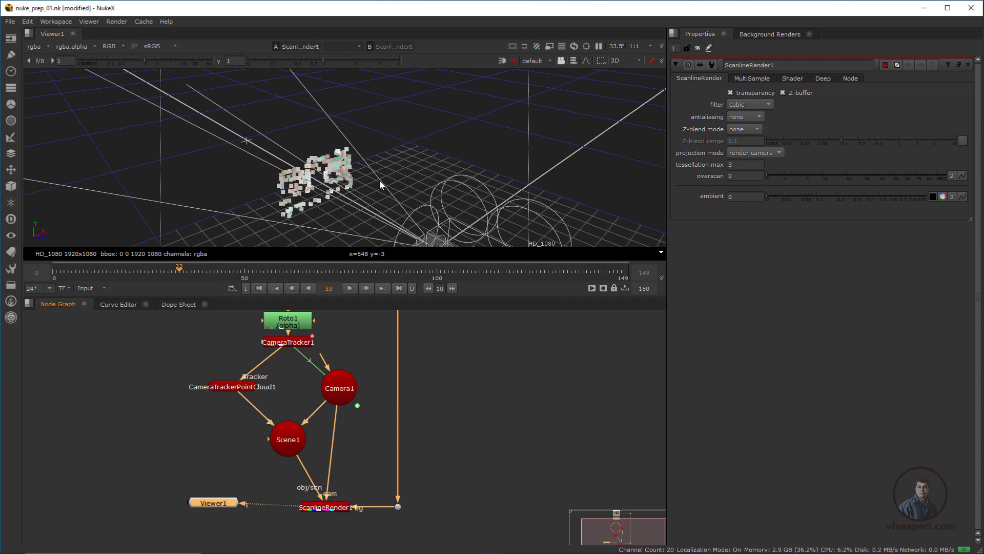
pyautogui.press('Tab')
pyautogui.click(176, 270)
pyautogui.moveTo(176, 270); pyautogui.dragTo(378, 283)
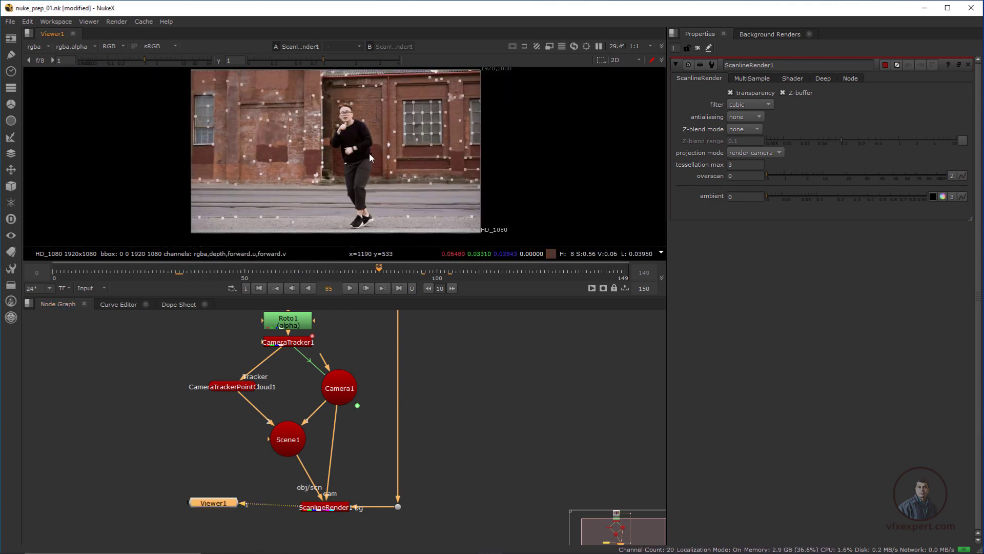
pyautogui.scroll(3, 369, 153)
pyautogui.moveTo(244, 206); pyautogui.dragTo(277, 209, button='middle')
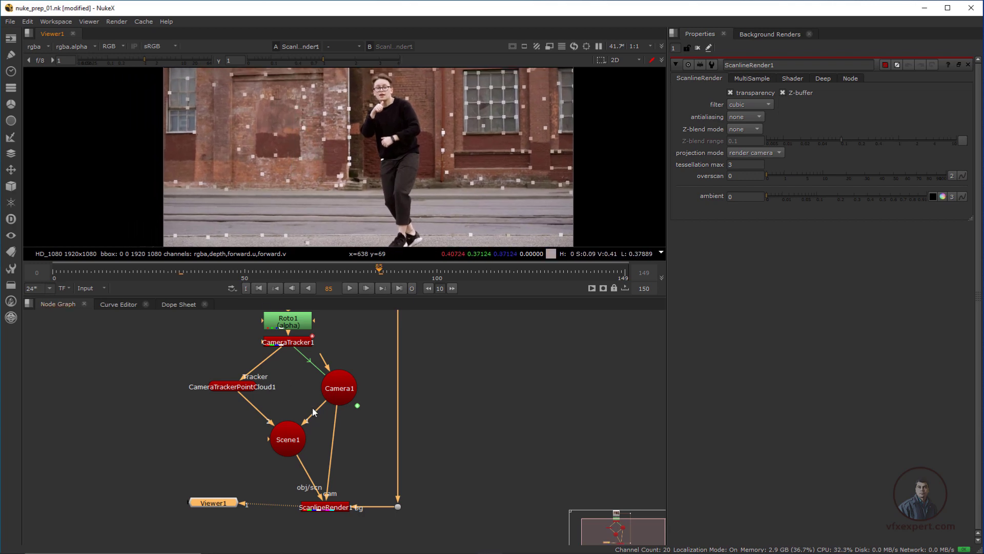
pyautogui.moveTo(214, 507); pyautogui.dragTo(207, 506, button='middle')
pyautogui.moveTo(207, 506); pyautogui.dragTo(319, 536)
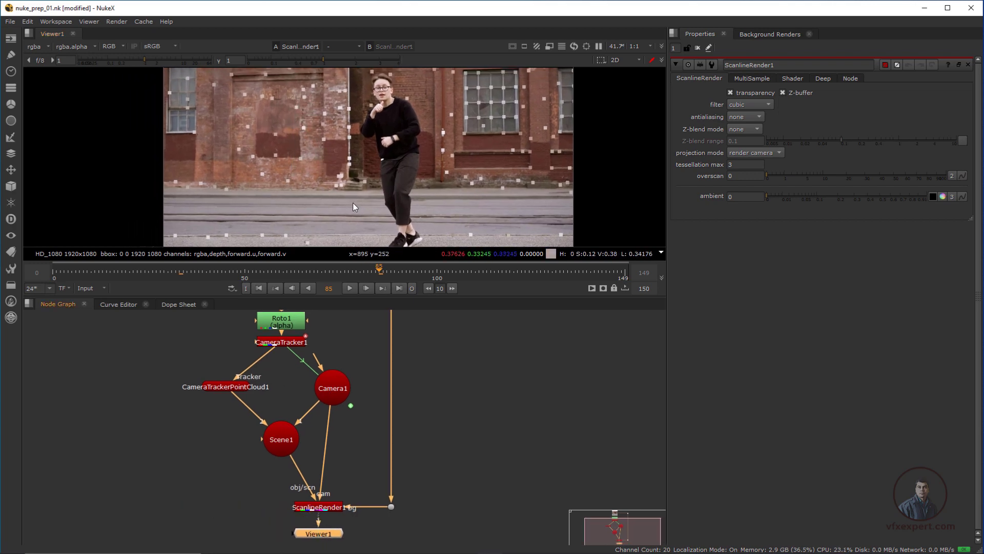
# Step: Examine how the rendered point cloud lines up with the wall, windows and ground in the footage
pyautogui.scroll(-2, 357, 177)
pyautogui.scroll(2, 356, 176)
pyautogui.moveTo(356, 177)
pyautogui.mouseDown(button='middle')
pyautogui.moveTo(340, 192)
pyautogui.moveTo(352, 171)
pyautogui.moveTo(364, 183)
pyautogui.mouseUp(button='middle')
pyautogui.scroll(-2, 364, 184)
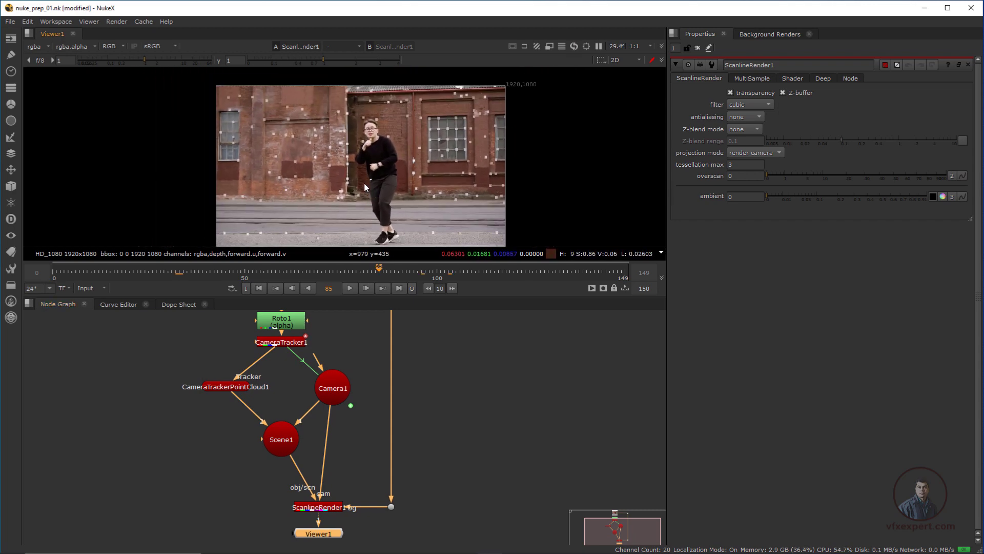
pyautogui.moveTo(425, 171); pyautogui.dragTo(431, 174)
pyautogui.moveTo(431, 174); pyautogui.dragTo(427, 147, button='middle')
pyautogui.moveTo(207, 166); pyautogui.dragTo(517, 240)
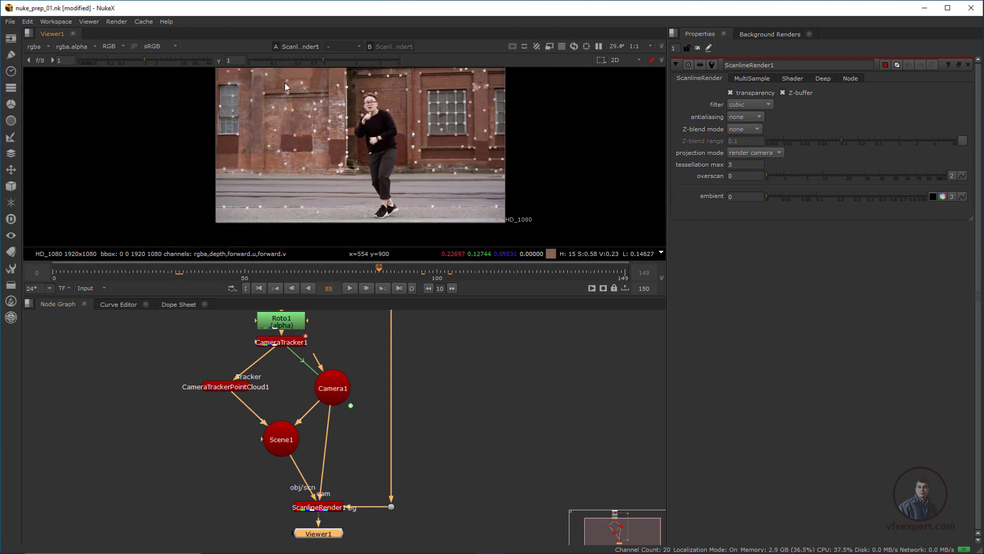
pyautogui.moveTo(322, 134); pyautogui.dragTo(331, 184, button='middle')
pyautogui.moveTo(228, 97); pyautogui.dragTo(530, 220)
pyautogui.scroll(-1, 396, 205)
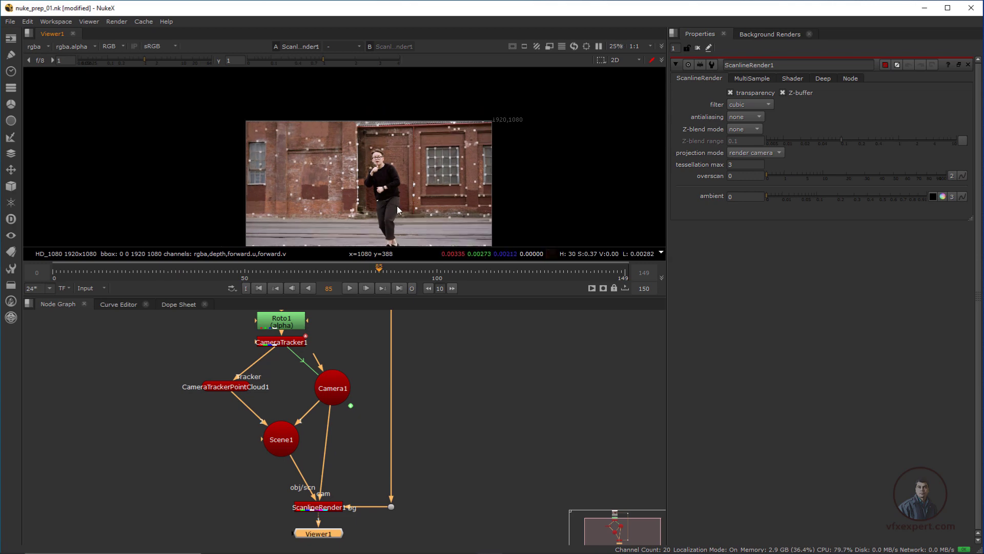
pyautogui.moveTo(396, 205); pyautogui.dragTo(376, 185, button='middle')
pyautogui.scroll(-1, 352, 381)
# Step: View CameraTracker1 with its properties open and check the create options for a track point near the window
pyautogui.moveTo(317, 353); pyautogui.dragTo(364, 421, button='middle')
pyautogui.scroll(1, 364, 420)
pyautogui.click(344, 416)
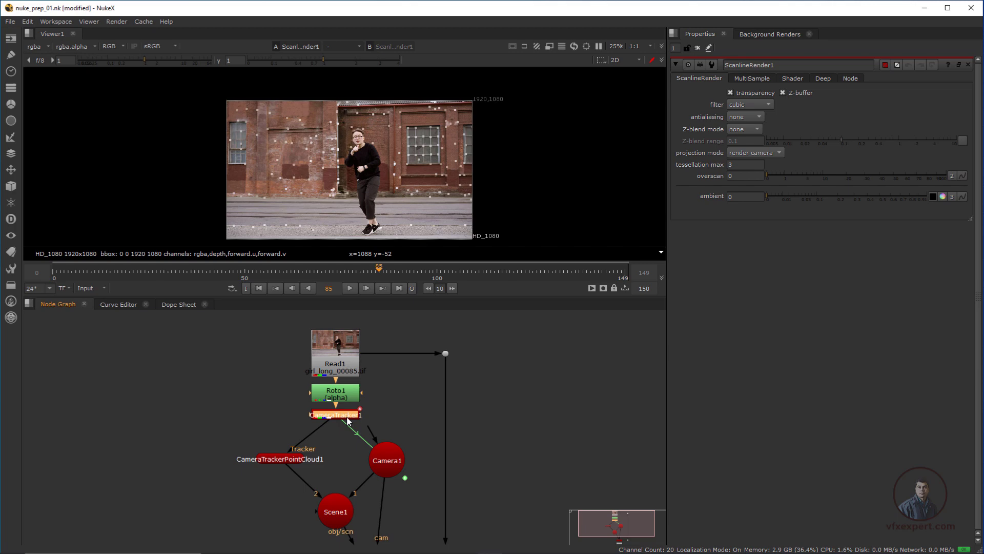
pyautogui.press('1')
pyautogui.doubleClick(347, 416)
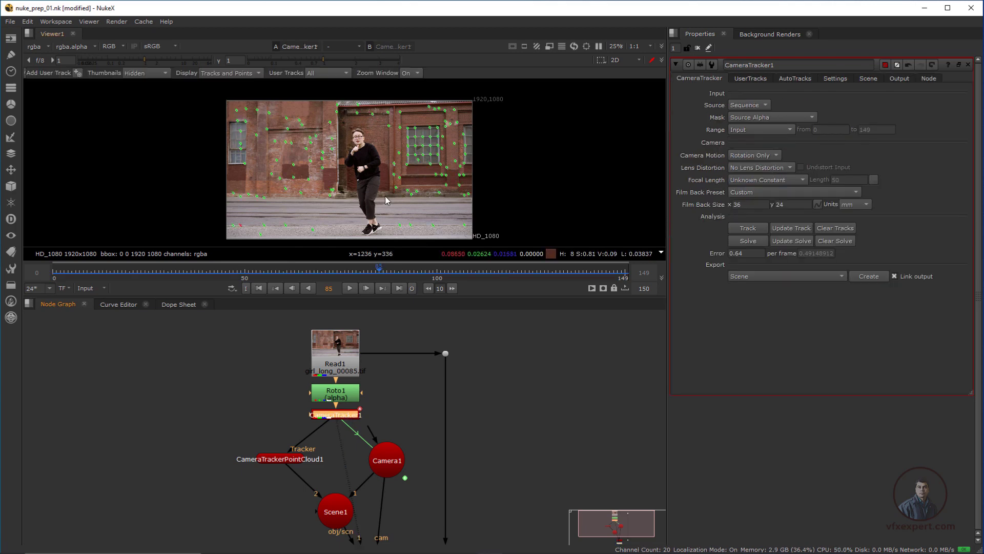
pyautogui.scroll(3, 387, 200)
pyautogui.rightClick(447, 112)
pyautogui.moveTo(482, 141)
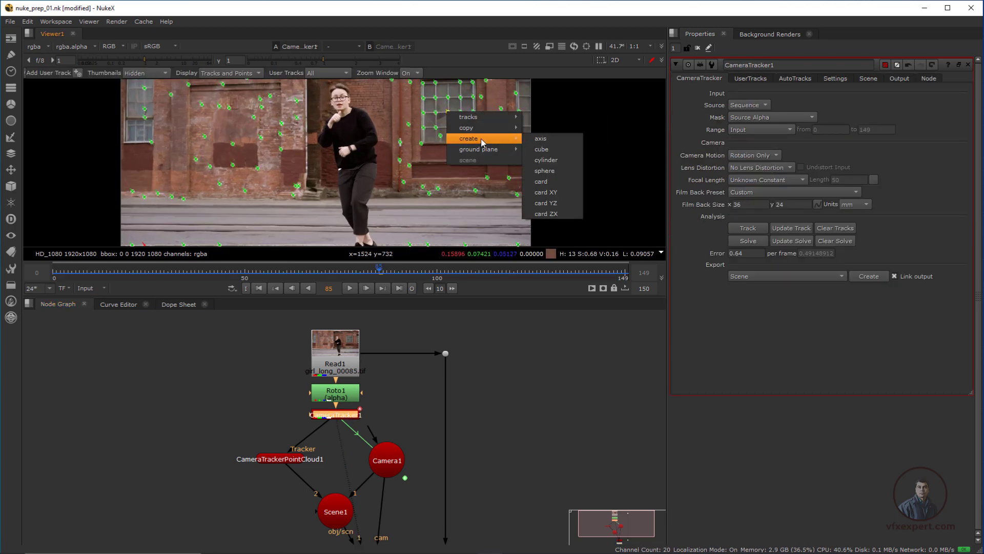
pyautogui.click(433, 211)
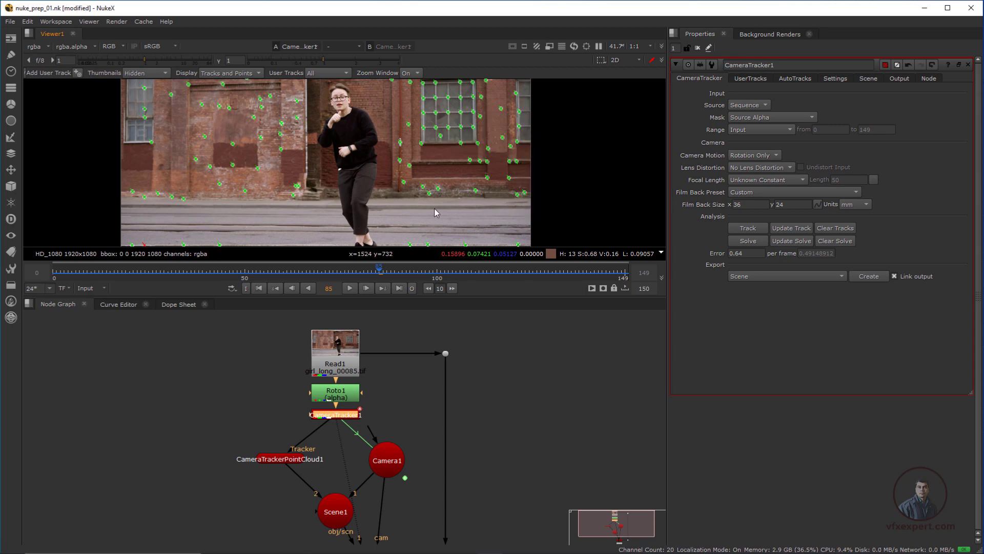
# Step: Examine the shape of CameraTracker1's point cloud in the 3D view from several angles
pyautogui.scroll(-1, 342, 191)
pyautogui.scroll(-1, 340, 188)
pyautogui.moveTo(314, 183); pyautogui.dragTo(332, 205, button='middle')
pyautogui.moveTo(358, 444); pyautogui.dragTo(356, 432, button='middle')
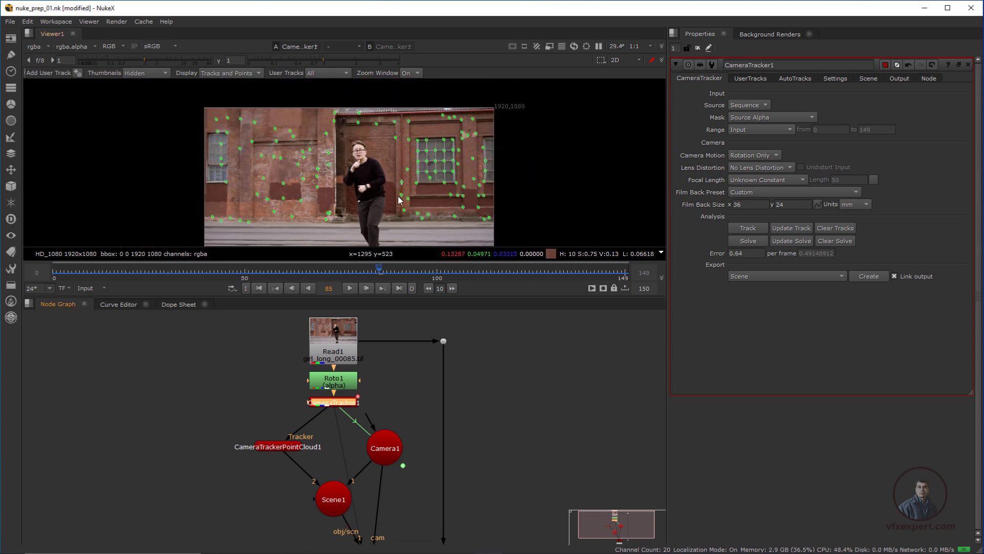
pyautogui.moveTo(390, 190); pyautogui.dragTo(382, 179, button='middle')
pyautogui.press('Tab')
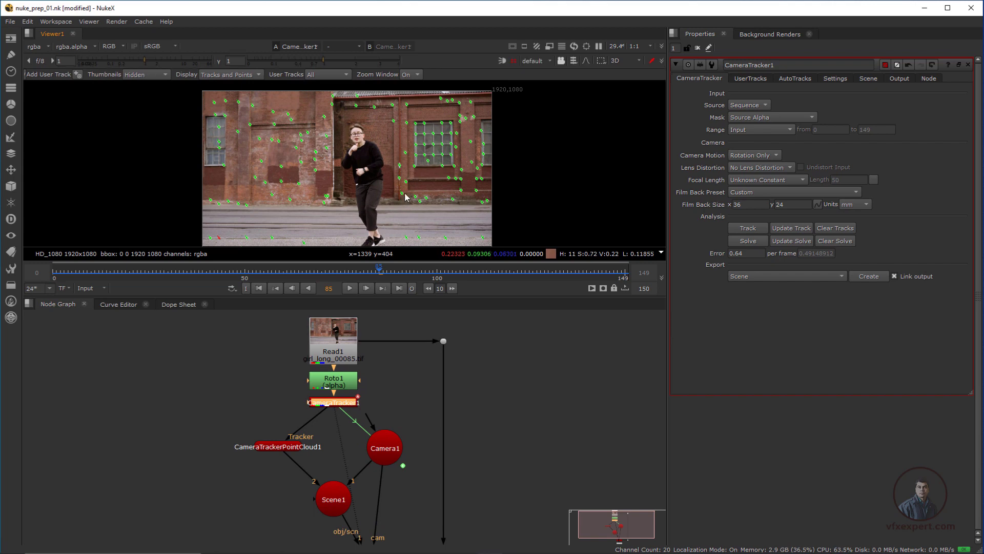
pyautogui.keyDown('ctrl'); pyautogui.moveTo(352, 179); pyautogui.dragTo(443, 203); pyautogui.keyUp('ctrl')
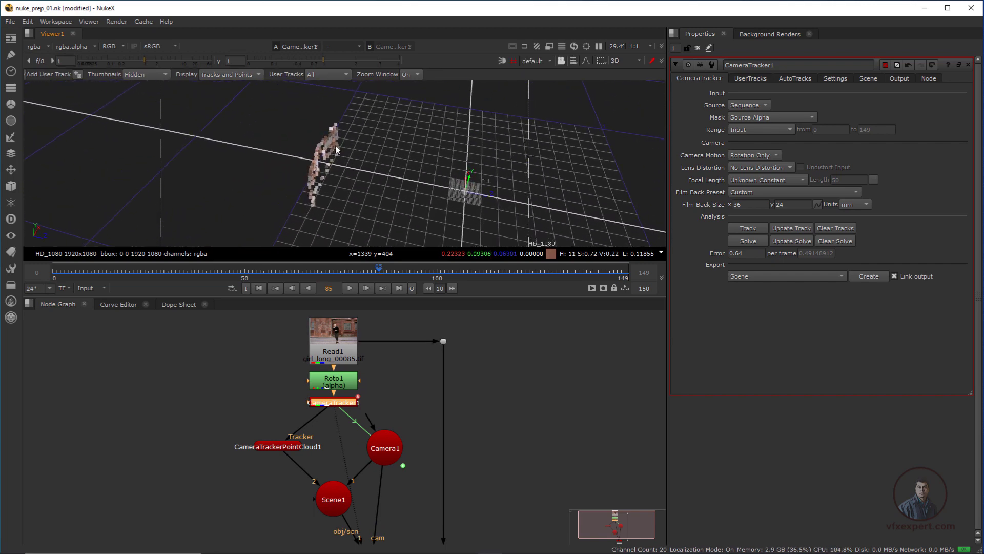
pyautogui.keyDown('ctrl'); pyautogui.moveTo(315, 149); pyautogui.dragTo(318, 136); pyautogui.keyUp('ctrl')
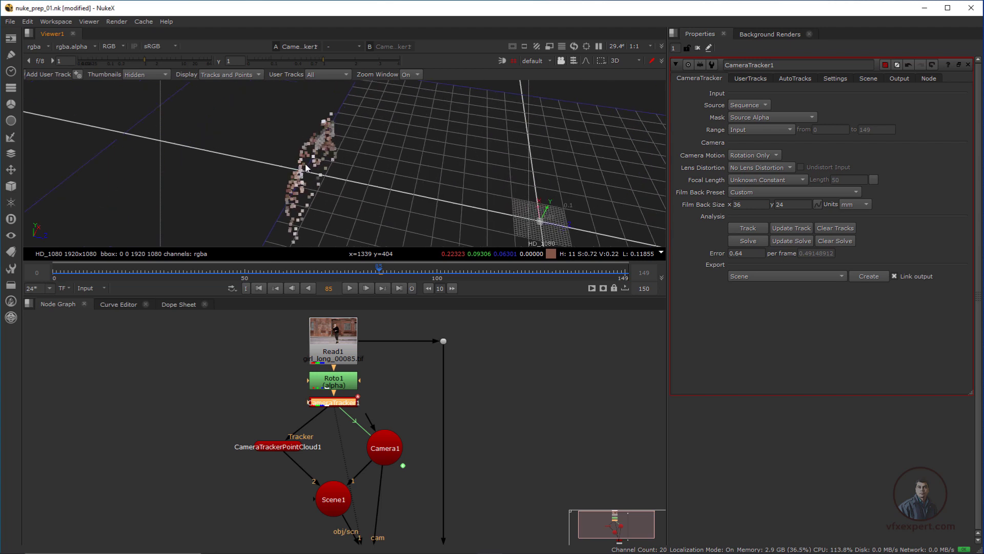
pyautogui.keyDown('ctrl'); pyautogui.moveTo(307, 168); pyautogui.dragTo(323, 184); pyautogui.keyUp('ctrl')
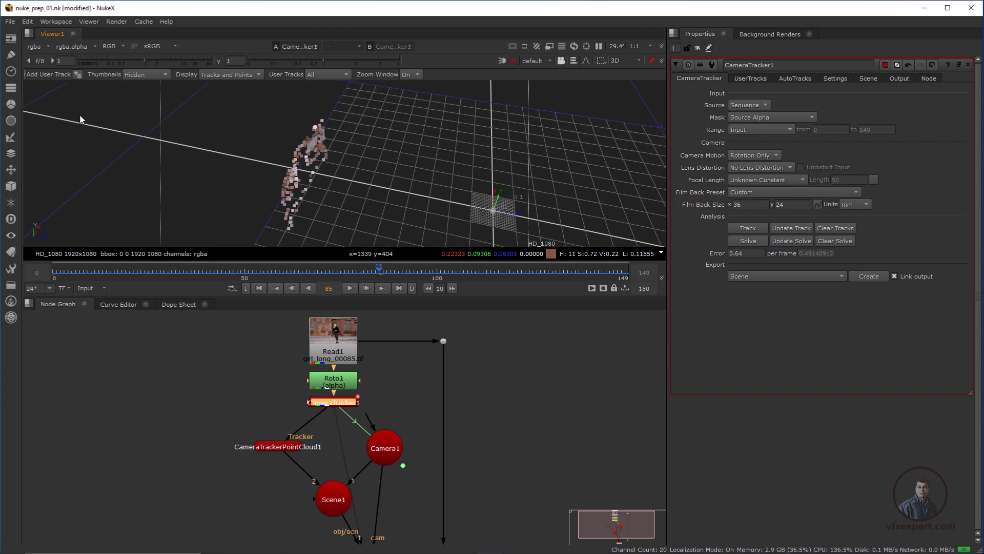
# Step: Add a Card geometry node beside the tree, detach its img input from CameraTracker1 and connect the card to Scene1
pyautogui.click(12, 187)
pyautogui.moveTo(50, 205)
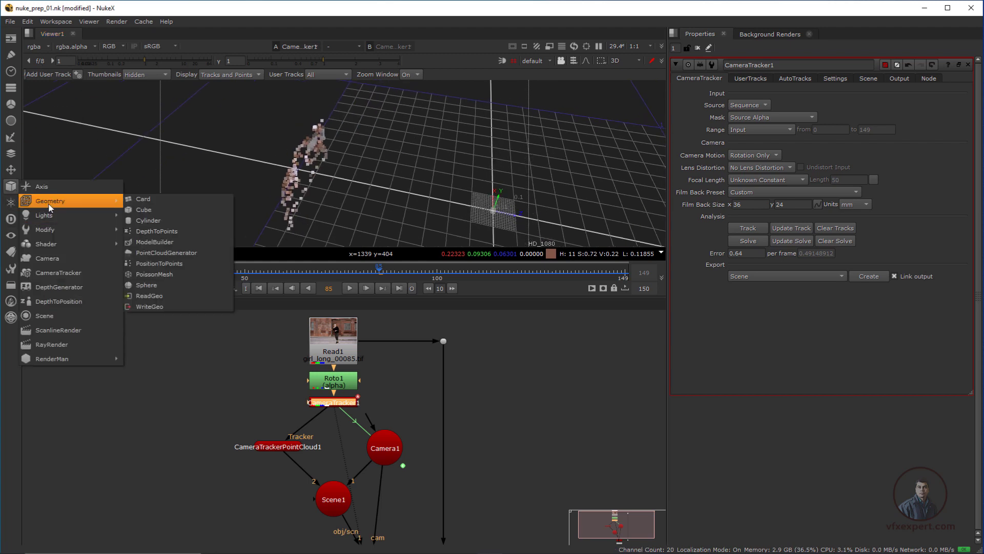
pyautogui.click(149, 199)
pyautogui.scroll(-2, 497, 180)
pyautogui.scroll(1, 451, 183)
pyautogui.scroll(-1, 439, 183)
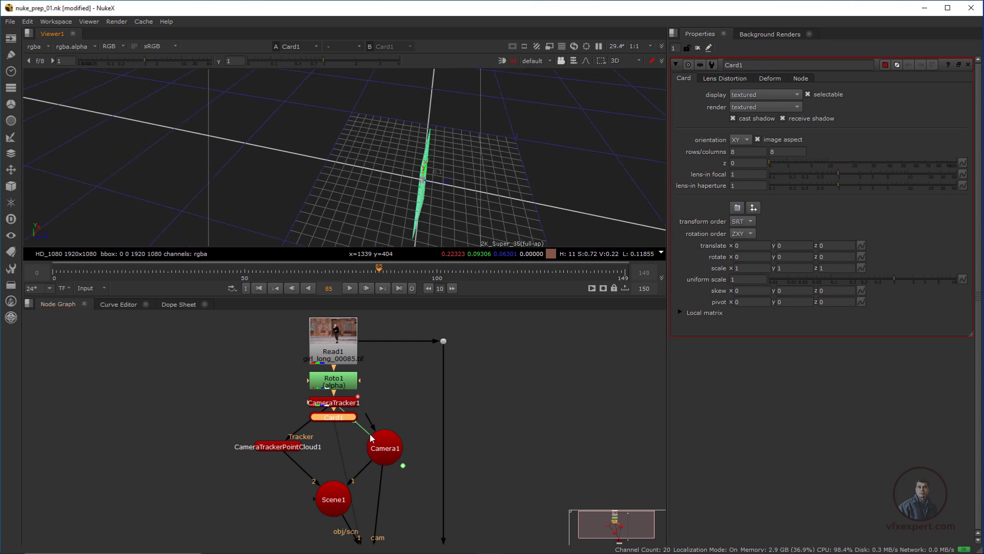
pyautogui.moveTo(340, 432); pyautogui.dragTo(438, 429, button='middle')
pyautogui.moveTo(437, 419); pyautogui.dragTo(258, 411)
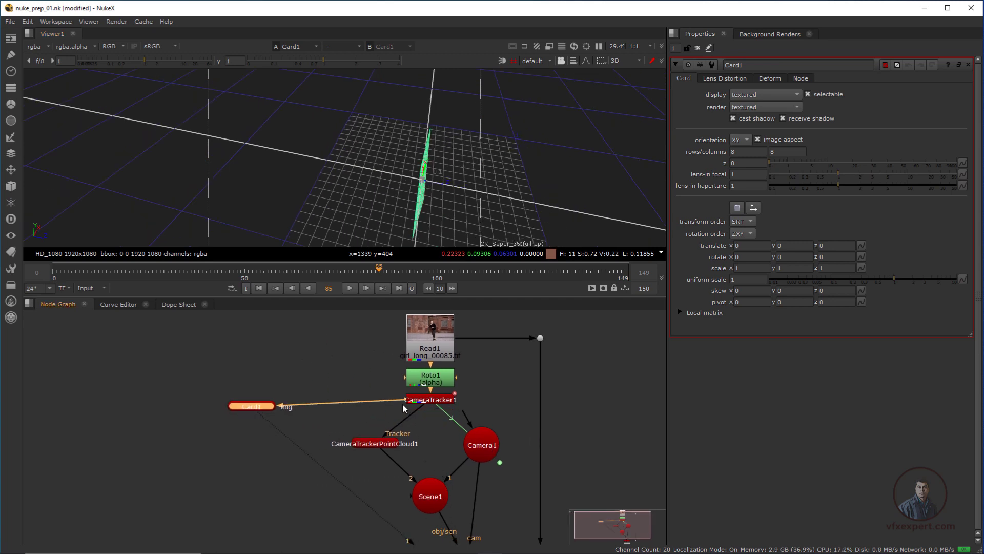
pyautogui.moveTo(362, 409); pyautogui.dragTo(258, 410)
pyautogui.moveTo(364, 449); pyautogui.dragTo(378, 427, button='middle')
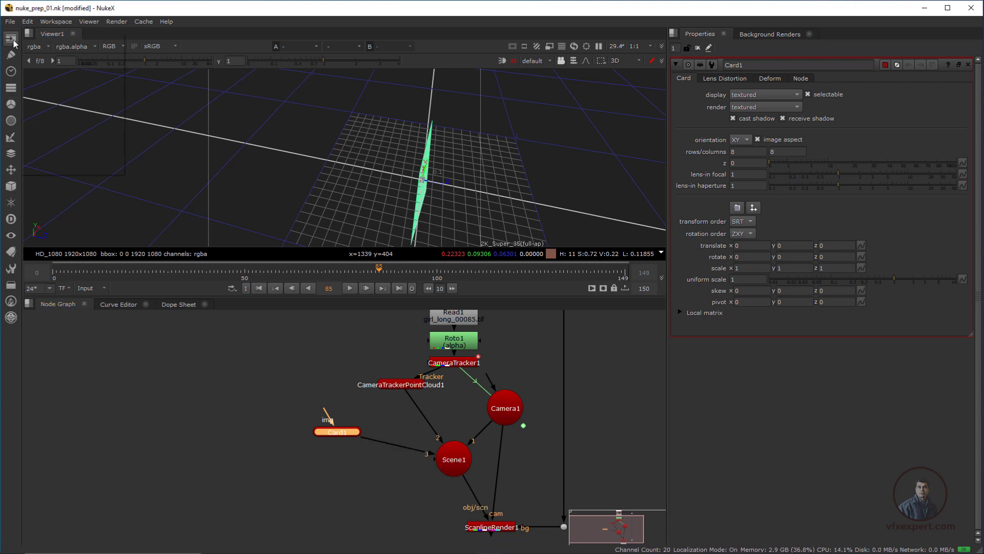
# Step: Add a CheckerBoard node above Card1 and feed it into the card's img input
pyautogui.click(11, 38)
pyautogui.click(49, 111)
pyautogui.moveTo(334, 439); pyautogui.dragTo(338, 394)
pyautogui.moveTo(338, 437); pyautogui.dragTo(341, 461)
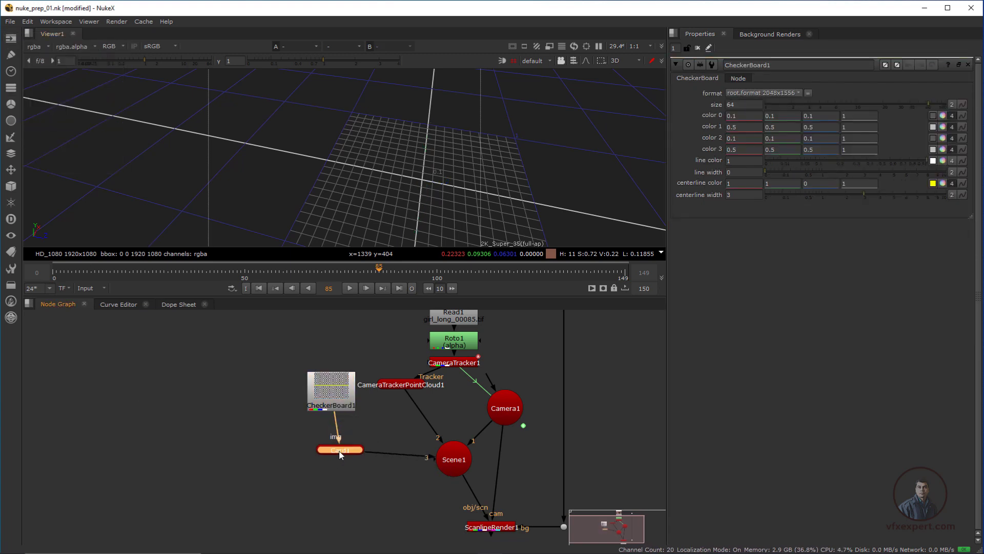
# Step: View Scene1 in 3D and examine the checkerboard card's position relative to Camera1 and the point cloud
pyautogui.moveTo(413, 455)
pyautogui.mouseDown(button='middle')
pyautogui.moveTo(367, 453)
pyautogui.moveTo(410, 438)
pyautogui.mouseUp(button='middle')
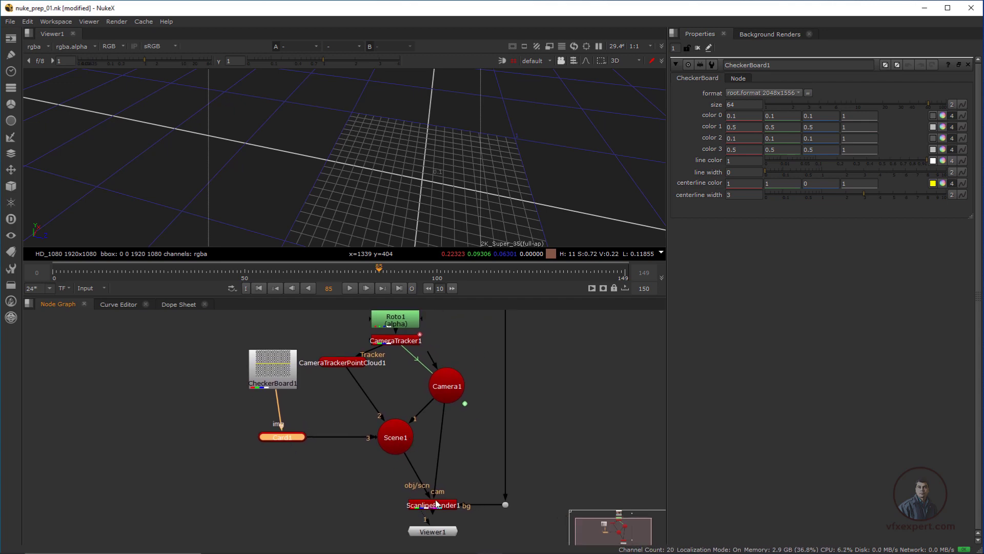
pyautogui.click(396, 438)
pyautogui.press('1')
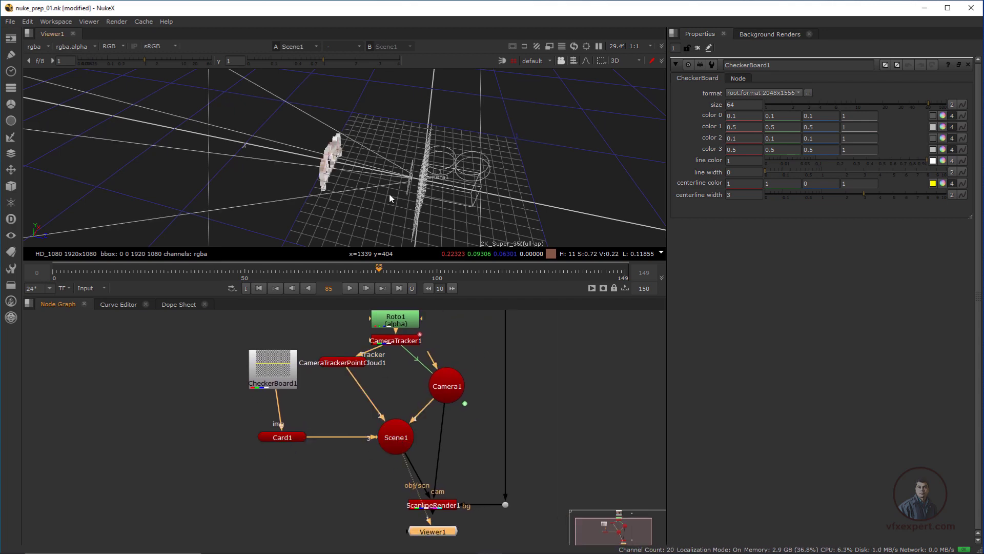
pyautogui.scroll(3, 399, 196)
pyautogui.scroll(-3, 401, 189)
pyautogui.scroll(2, 393, 192)
pyautogui.scroll(-1, 438, 194)
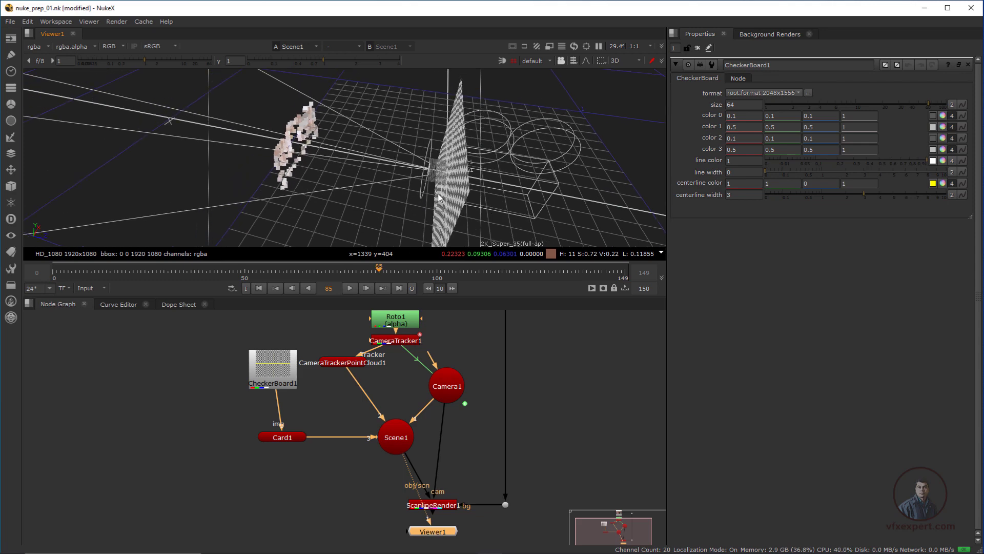
pyautogui.moveTo(344, 189)
pyautogui.keyDown('ctrl'); pyautogui.mouseDown()
pyautogui.moveTo(354, 178)
pyautogui.moveTo(347, 183)
pyautogui.mouseUp(); pyautogui.keyUp('ctrl')
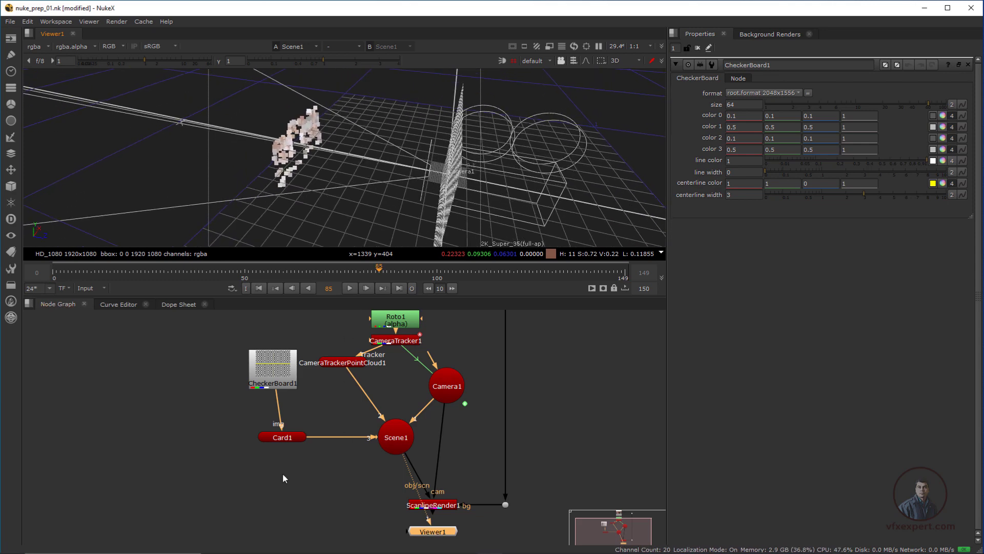
# Step: Move Card1 back along z to about -0.988 so it sits within the point cloud, and check it up close
pyautogui.doubleClick(285, 438)
pyautogui.moveTo(467, 183); pyautogui.dragTo(277, 165)
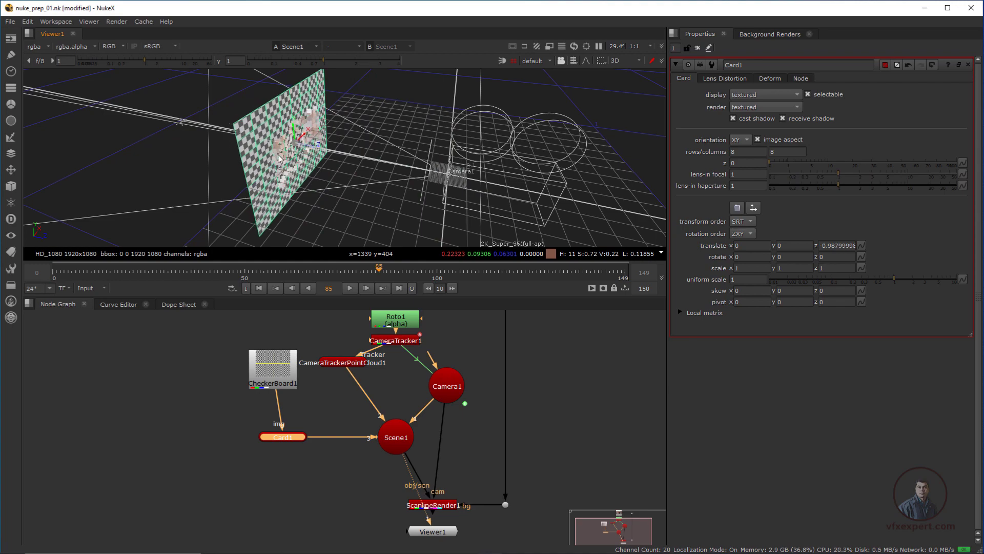
pyautogui.press('f')
pyautogui.keyDown('ctrl'); pyautogui.moveTo(410, 177); pyautogui.dragTo(467, 189); pyautogui.keyUp('ctrl')
# Step: Return to CameraTracker1's 2D view and properties, and look at the object types that can be created at a window-grid track
pyautogui.moveTo(402, 341); pyautogui.dragTo(399, 371, button='middle')
pyautogui.click(396, 371)
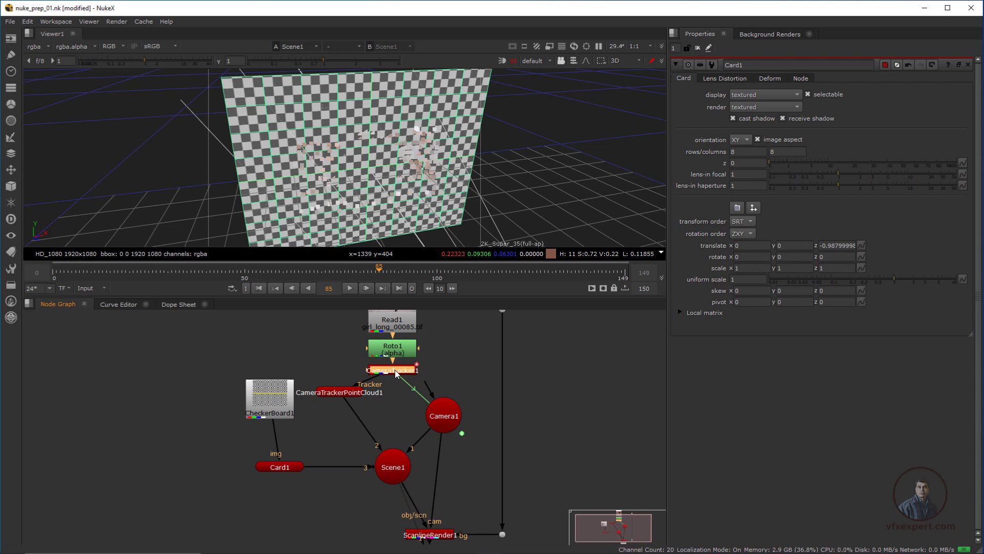
pyautogui.doubleClick(395, 373)
pyautogui.press('1')
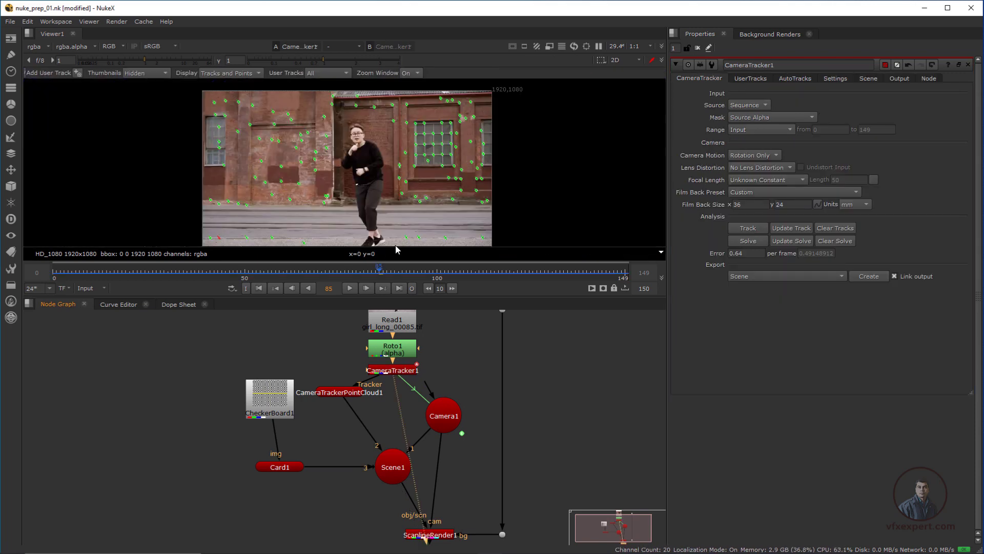
pyautogui.rightClick(448, 149)
pyautogui.moveTo(482, 171)
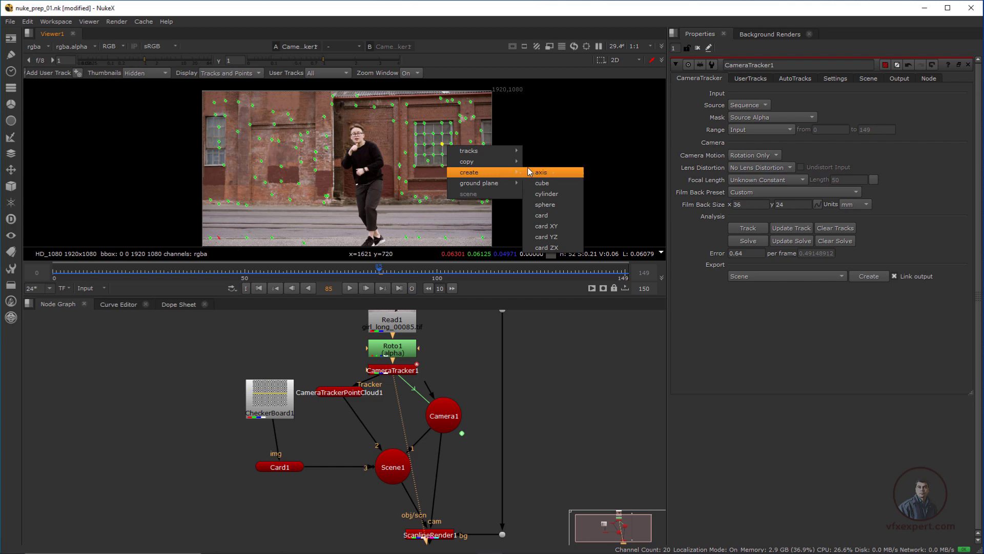
pyautogui.click(469, 350)
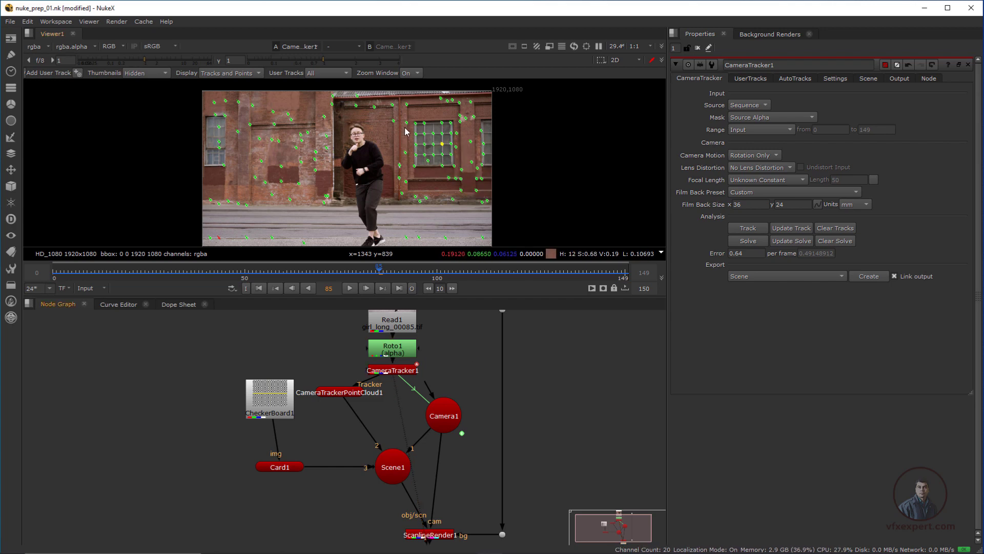
# Step: Examine the checkerboard card against the point cloud in Scene1's 3D view, and check ScanlineRender1's output in 2D
pyautogui.scroll(3, 437, 157)
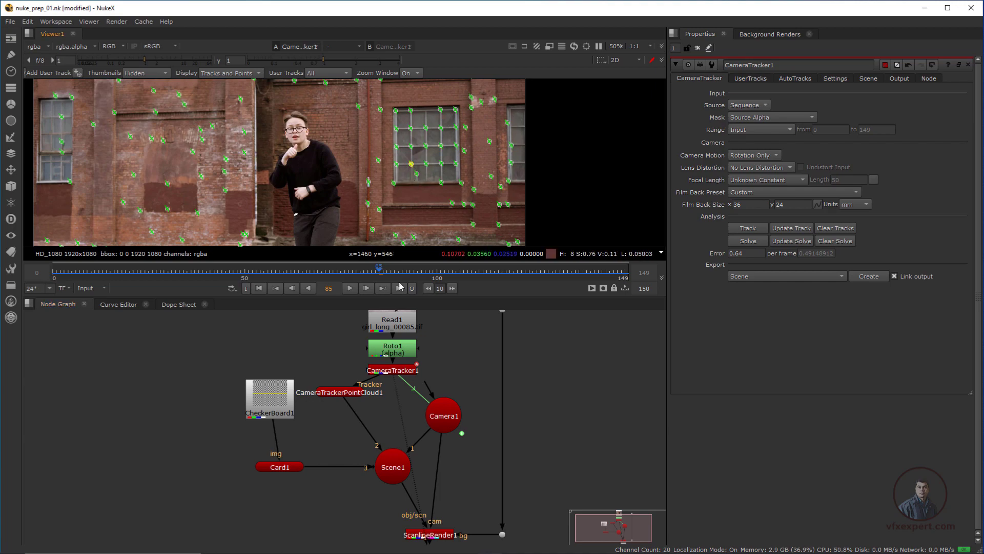
pyautogui.click(398, 468)
pyautogui.press('1')
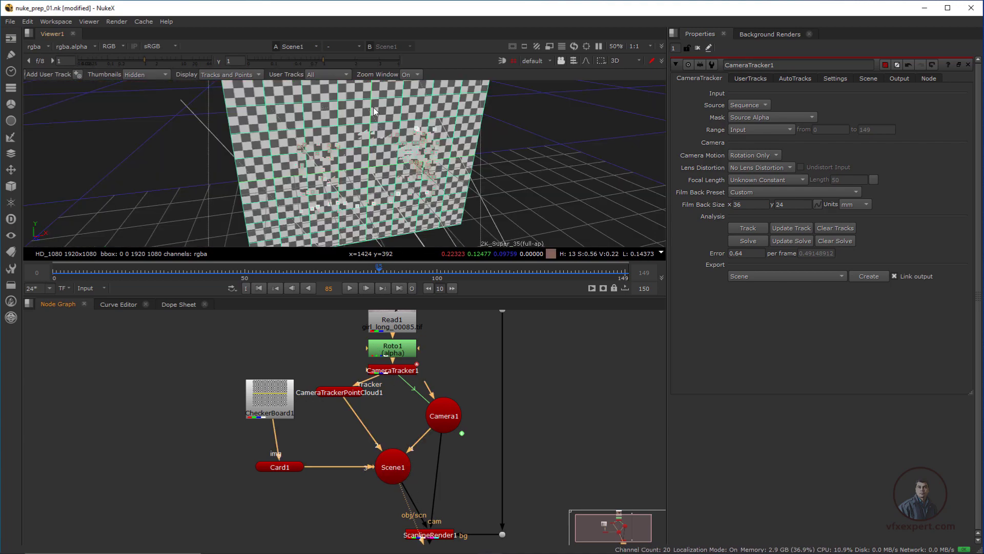
pyautogui.keyDown('ctrl'); pyautogui.moveTo(250, 167); pyautogui.dragTo(392, 177); pyautogui.keyUp('ctrl')
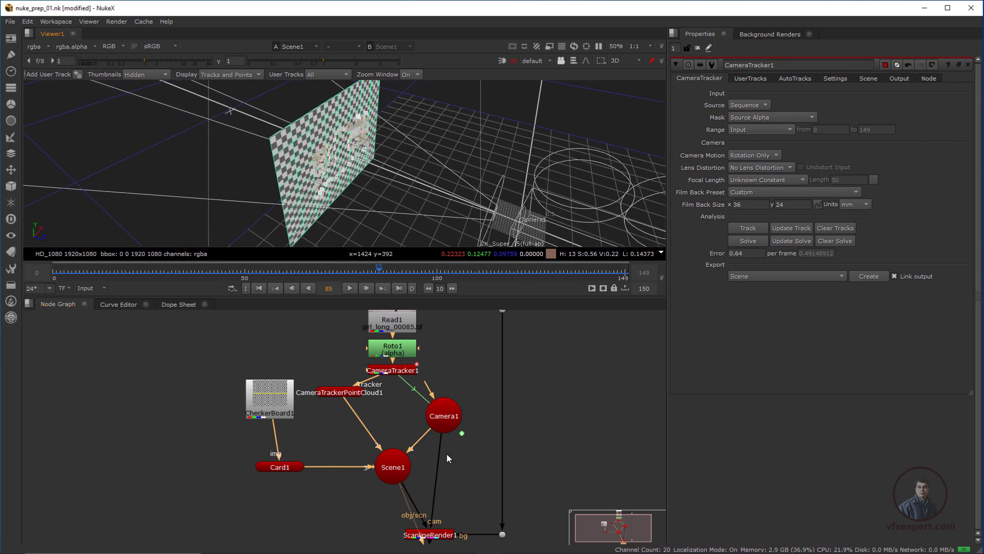
pyautogui.moveTo(447, 453); pyautogui.dragTo(431, 401, button='middle')
pyautogui.press('1')
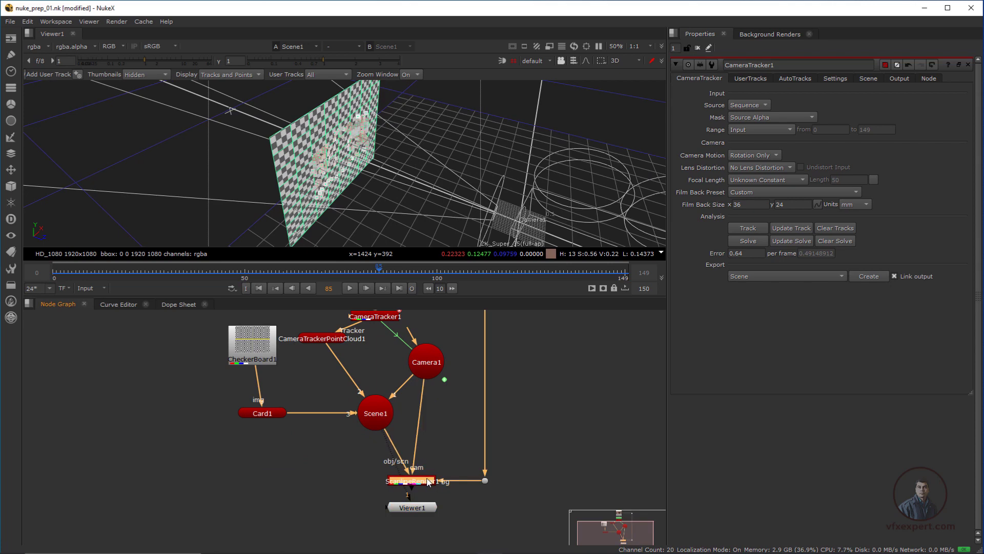
pyautogui.press('Tab')
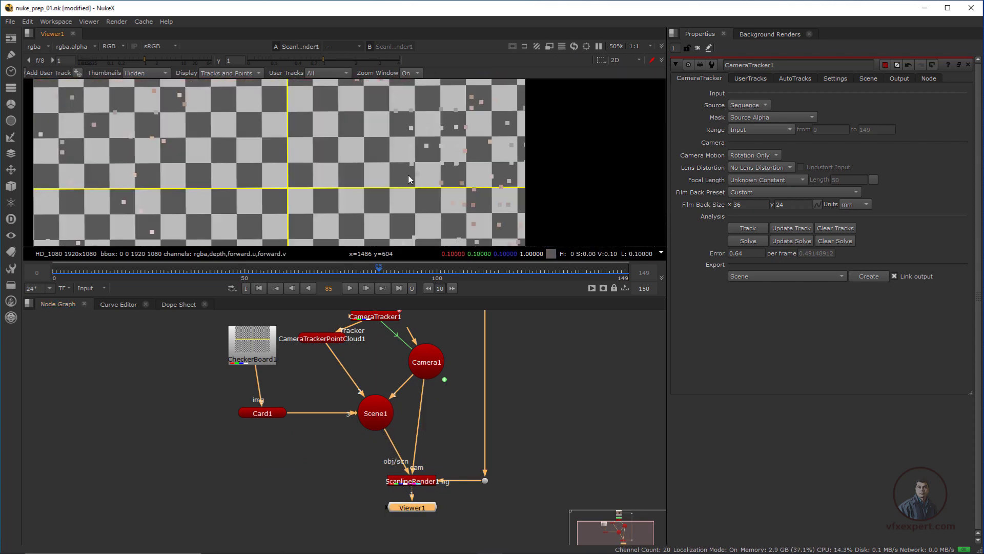
pyautogui.scroll(-4, 334, 161)
pyautogui.scroll(2, 380, 161)
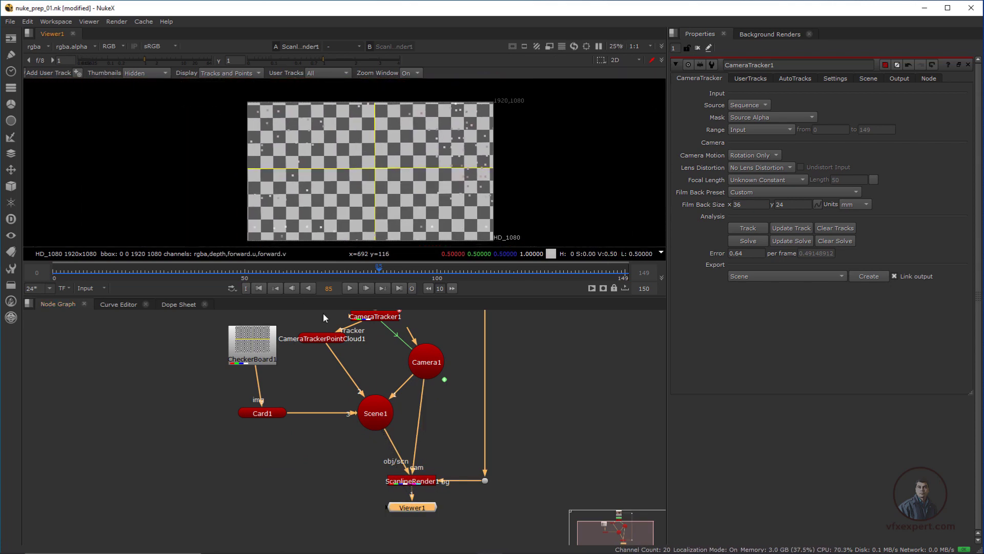
# Step: Open Card1's properties and reduce its uniform scale to 0.29
pyautogui.doubleClick(273, 411)
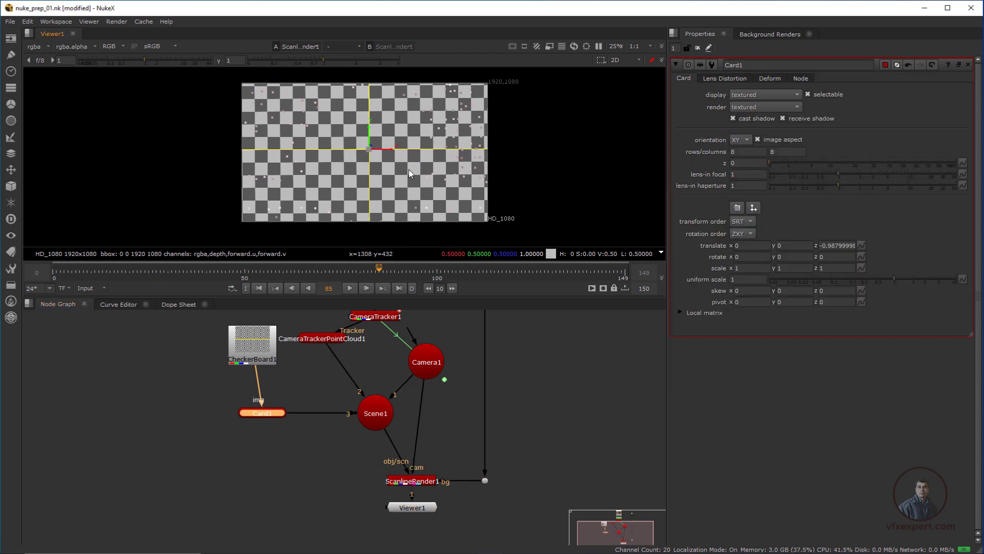
pyautogui.moveTo(894, 279); pyautogui.dragTo(860, 279)
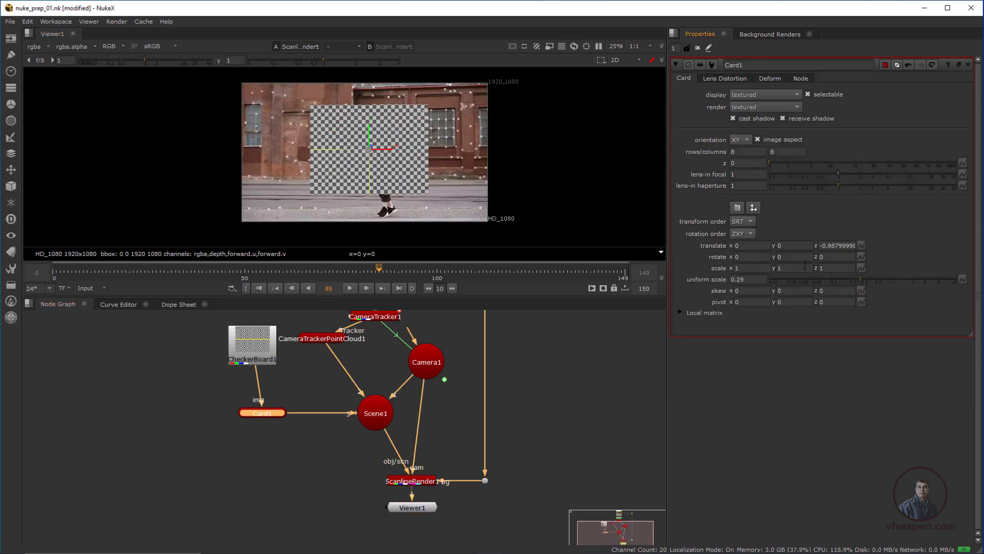
pyautogui.scroll(1, 414, 179)
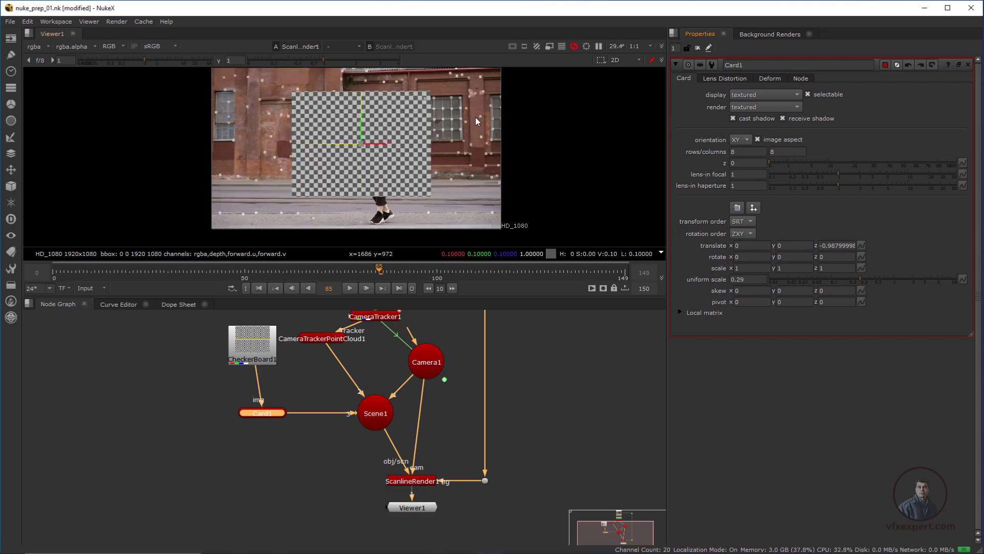
# Step: Move Card1 to about x 0.036, y 0.078 over the wall and set its scale to x 2.8, y 1.5
pyautogui.moveTo(362, 146); pyautogui.dragTo(378, 106)
pyautogui.doubleClick(741, 267)
pyautogui.write('2.8')
pyautogui.click(786, 268)
pyautogui.write('.5')
pyautogui.scroll(2, 347, 200)
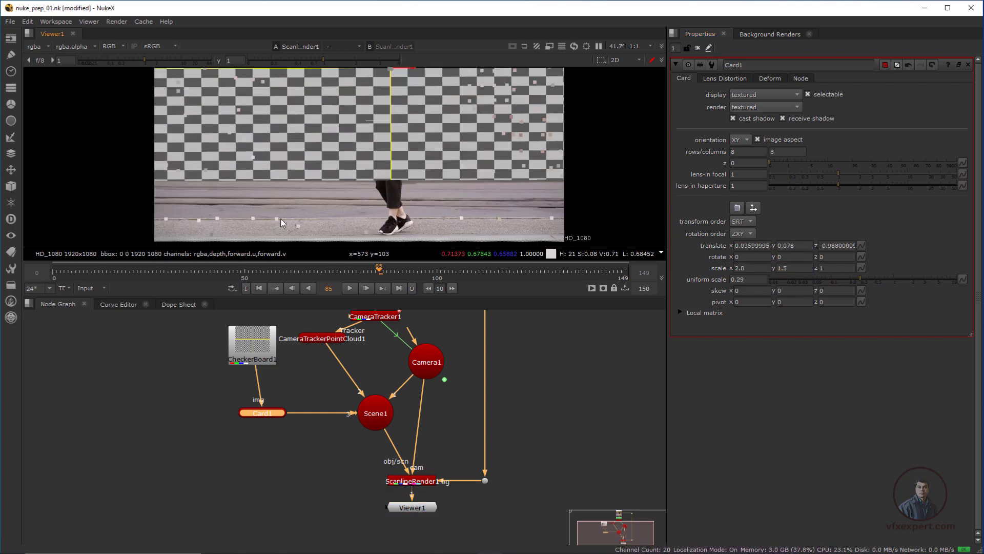
# Step: Disable the CameraTrackerPointCloud1 node so its points are left out of the render
pyautogui.click(332, 338)
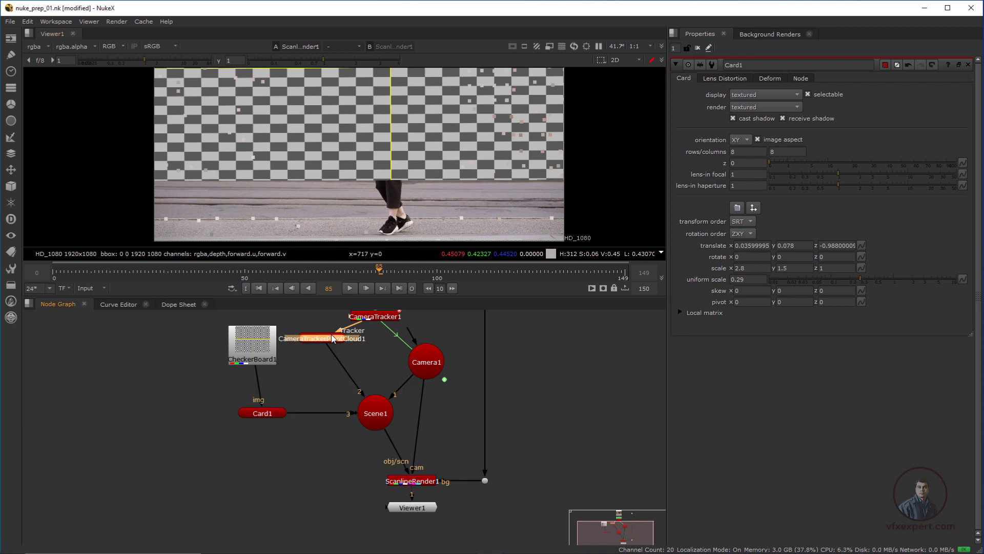
pyautogui.press('d')
pyautogui.scroll(-2, 371, 176)
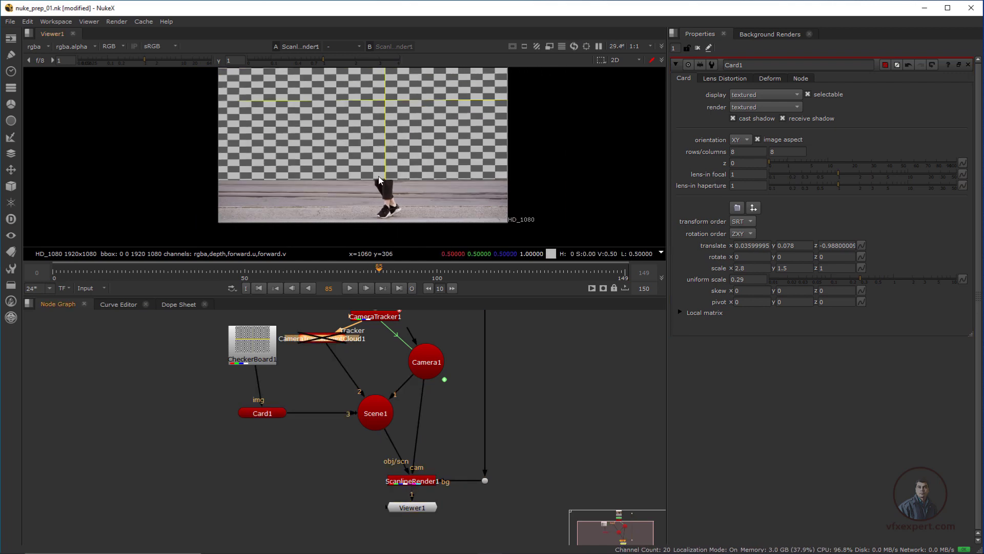
pyautogui.scroll(-1, 379, 168)
# Step: Lower Card1 slightly to about y 0.074 so its lower edge meets the base of the wall
pyautogui.click(272, 415)
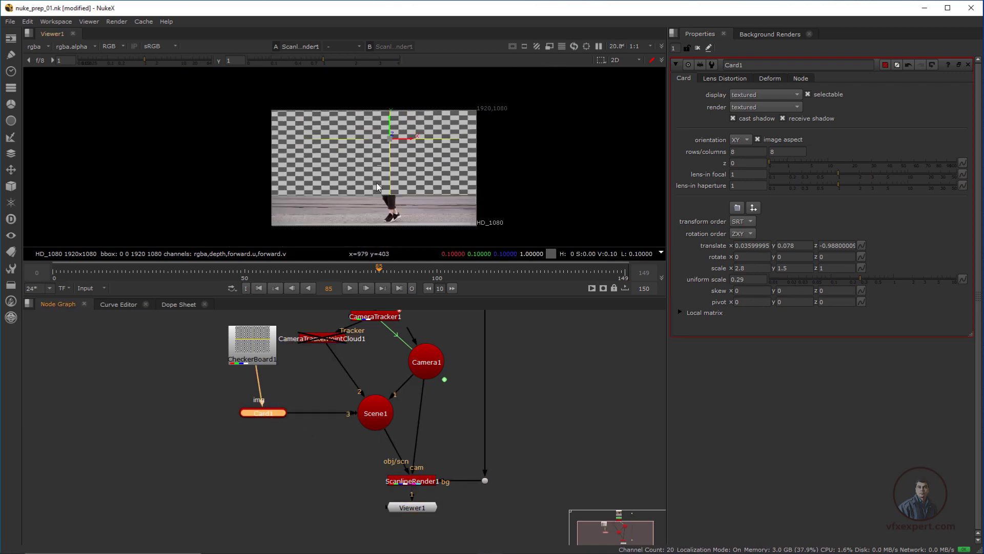
pyautogui.moveTo(391, 110)
pyautogui.mouseDown()
pyautogui.moveTo(390, 97)
pyautogui.moveTo(392, 120)
pyautogui.mouseUp()
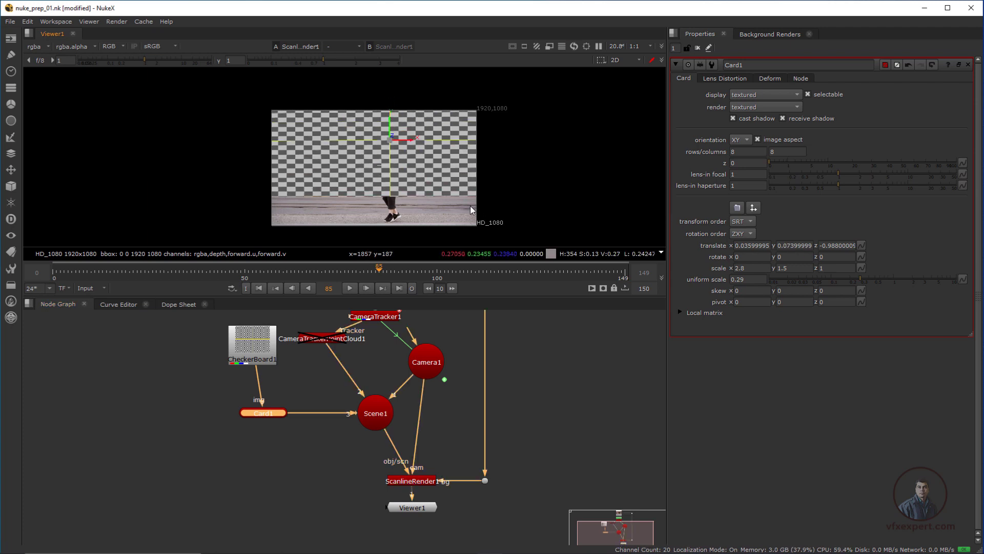
pyautogui.scroll(1, 391, 200)
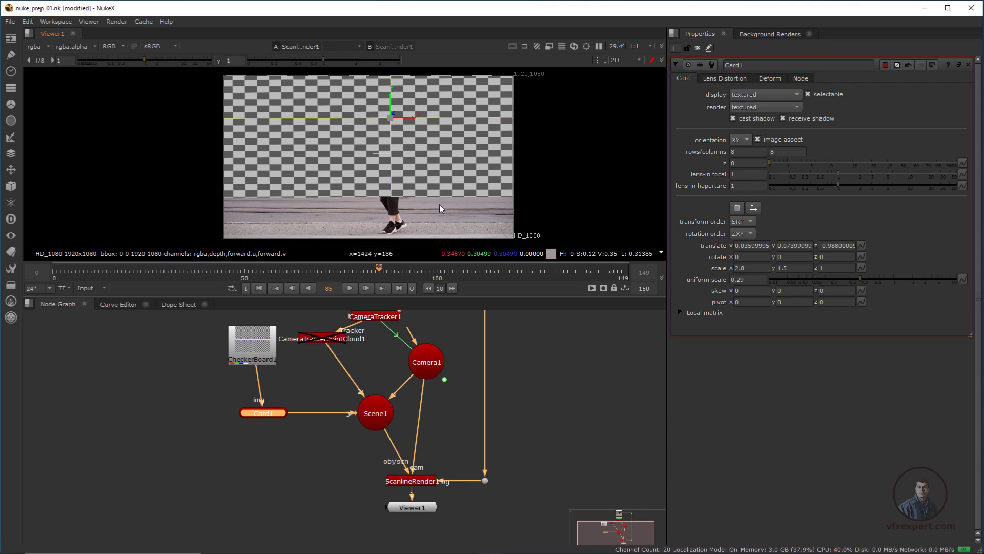
# Step: With Scene1 viewed in 3D, add a second Card rotated -90 on x and move it back towards the wall card
pyautogui.moveTo(385, 427); pyautogui.dragTo(402, 462, button='middle')
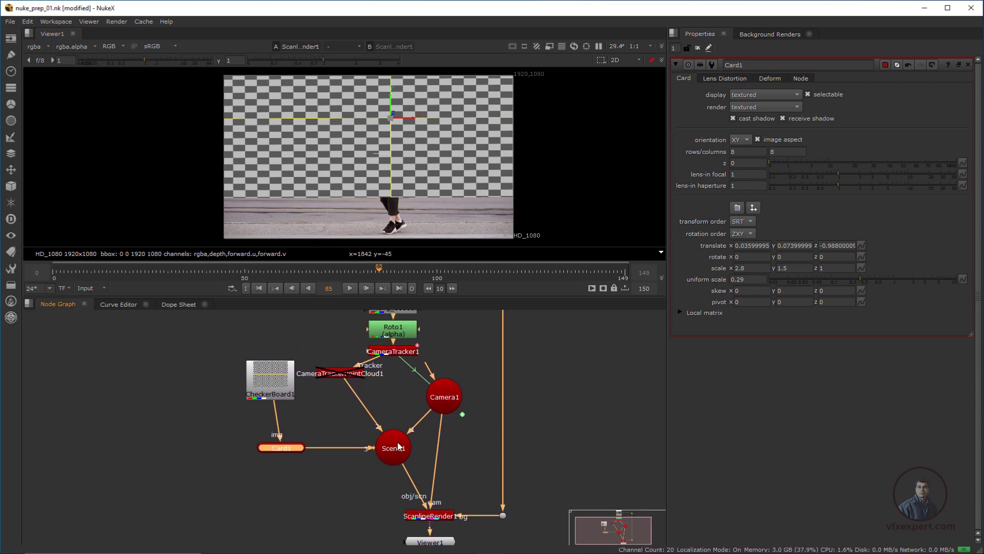
pyautogui.click(381, 440)
pyautogui.press('1')
pyautogui.keyDown('ctrl'); pyautogui.moveTo(358, 190); pyautogui.dragTo(446, 202); pyautogui.keyUp('ctrl')
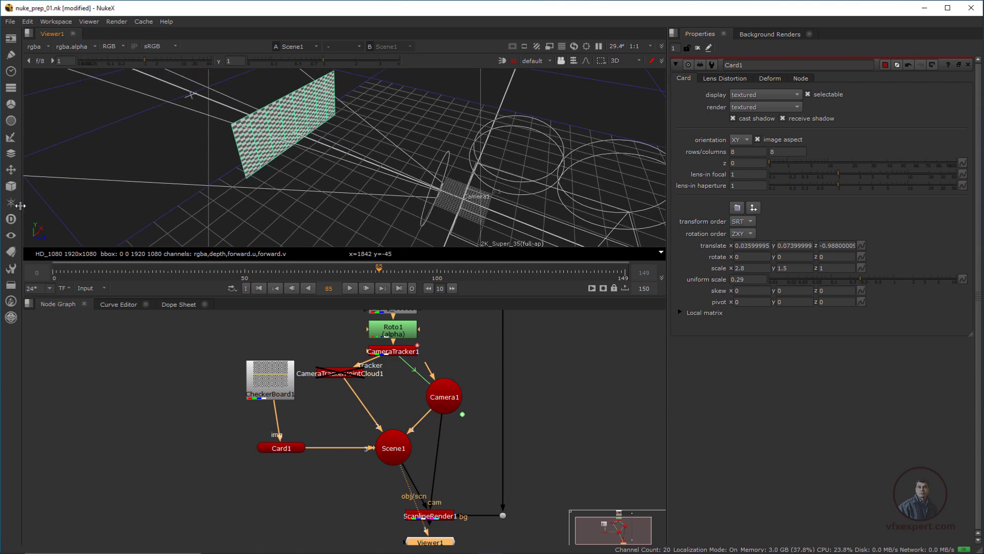
pyautogui.click(11, 185)
pyautogui.moveTo(72, 201)
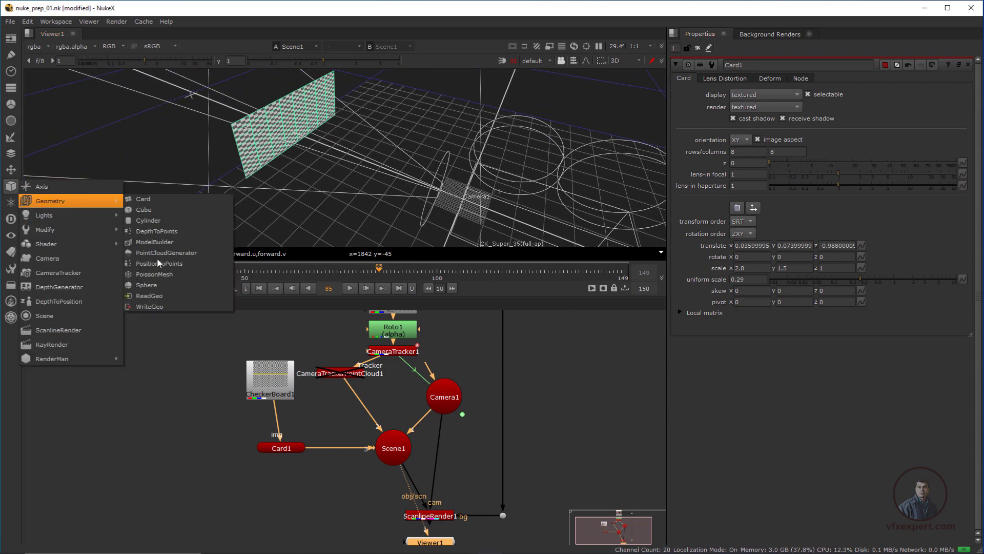
pyautogui.click(142, 199)
pyautogui.click(748, 255)
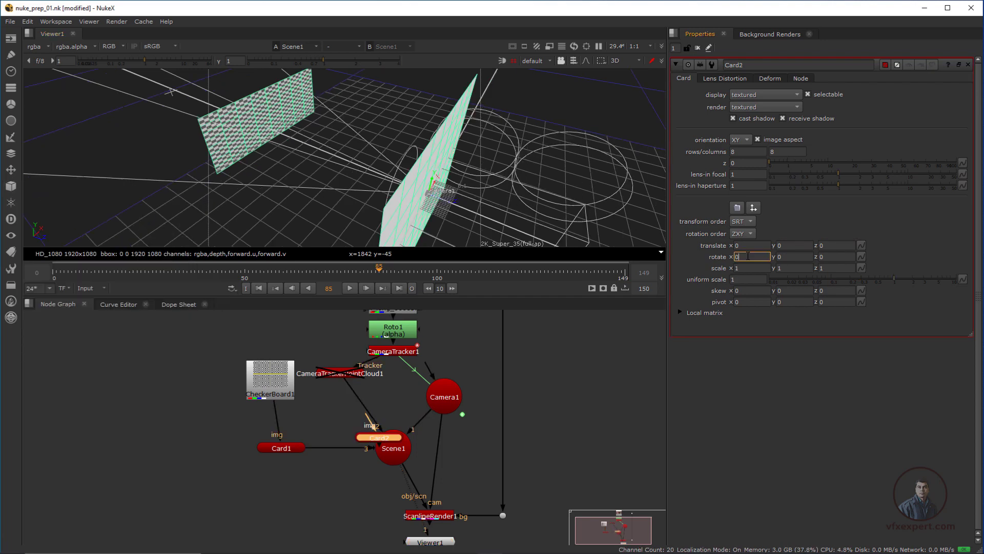
pyautogui.write('-90')
pyautogui.moveTo(410, 204); pyautogui.dragTo(504, 176, button='middle')
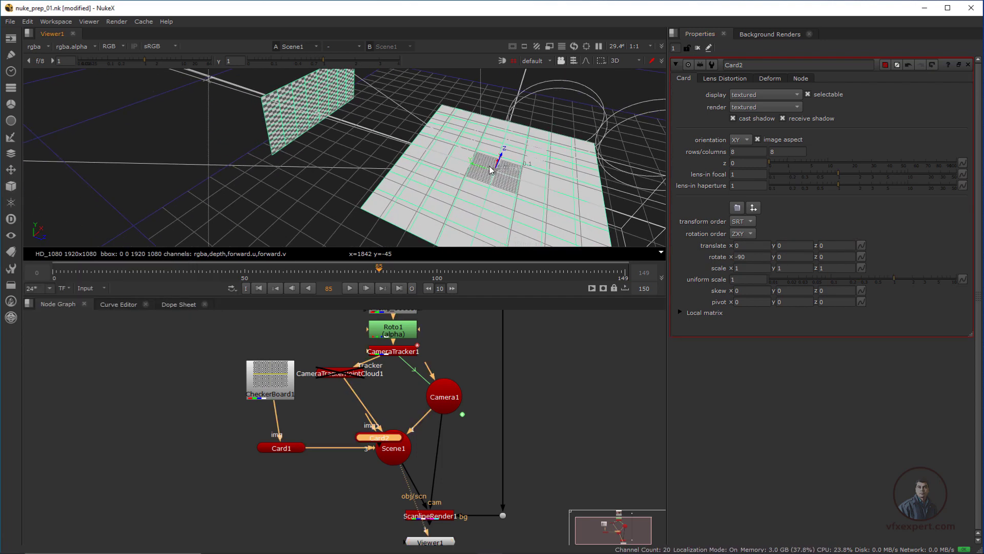
pyautogui.moveTo(486, 169); pyautogui.dragTo(352, 127)
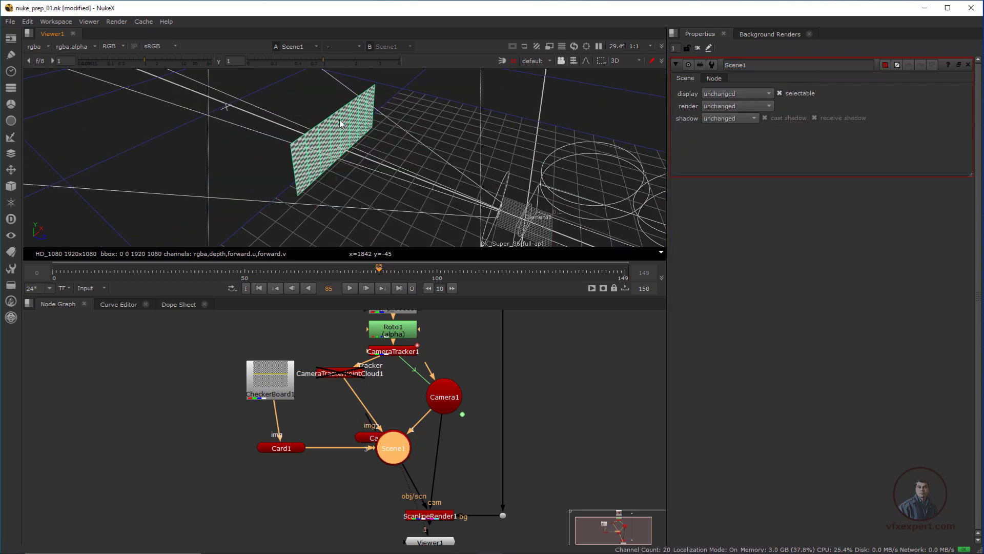
# Step: Feed CheckerBoard1 into Card2's img input and connect Card2 to Scene1
pyautogui.moveTo(369, 439); pyautogui.dragTo(328, 421)
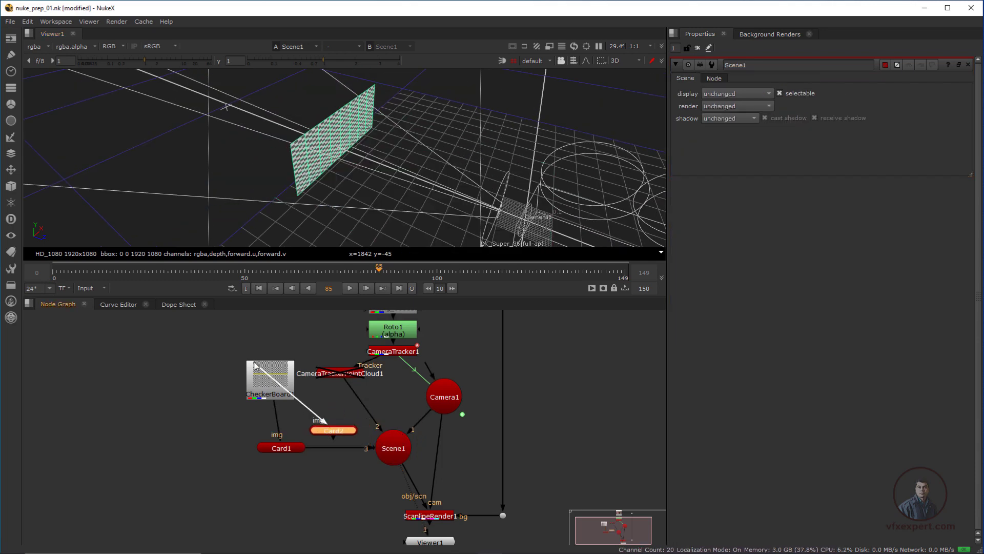
pyautogui.moveTo(255, 362); pyautogui.dragTo(255, 364)
pyautogui.moveTo(333, 438)
pyautogui.mouseDown()
pyautogui.moveTo(395, 460)
pyautogui.moveTo(341, 426)
pyautogui.mouseUp()
# Step: Enlarge the wall card Card1 in the 3D view to a scale of about x 3.74, y 2.64
pyautogui.doubleClick(281, 447)
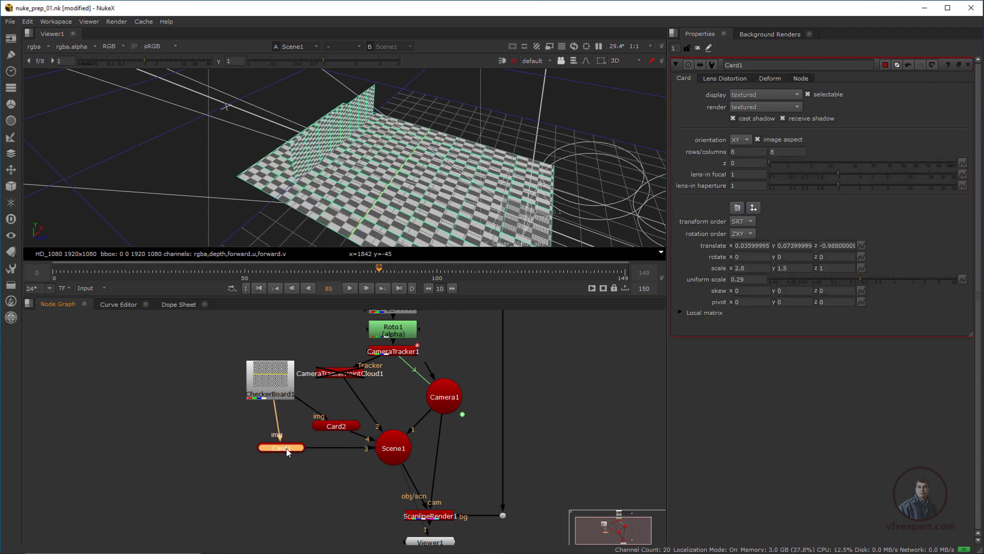
pyautogui.press('ctrl')
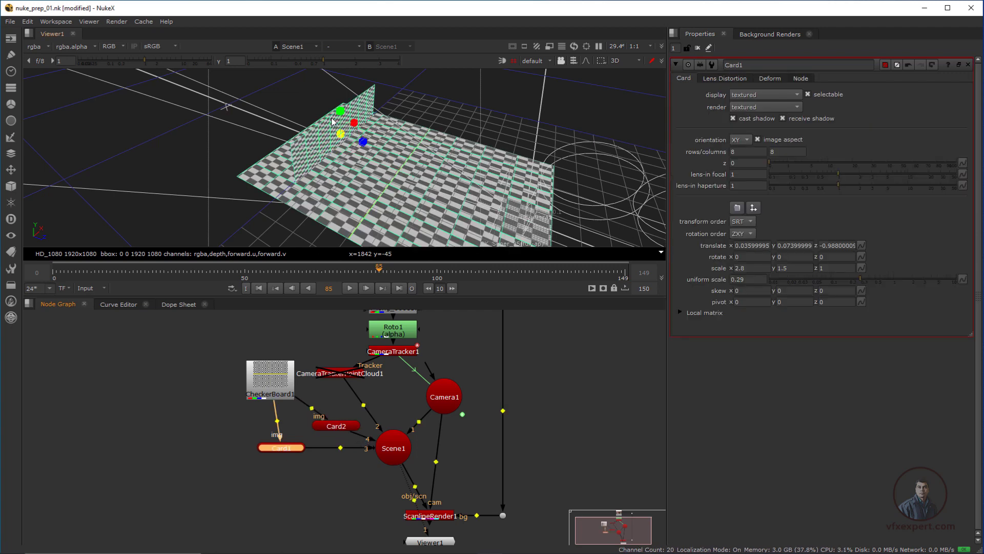
pyautogui.keyDown('ctrl'); pyautogui.moveTo(332, 121); pyautogui.dragTo(359, 121); pyautogui.keyUp('ctrl')
pyautogui.keyDown('alt'); pyautogui.moveTo(446, 128); pyautogui.dragTo(428, 156, button='right'); pyautogui.keyUp('alt')
pyautogui.moveTo(396, 200); pyautogui.dragTo(393, 190, button='middle')
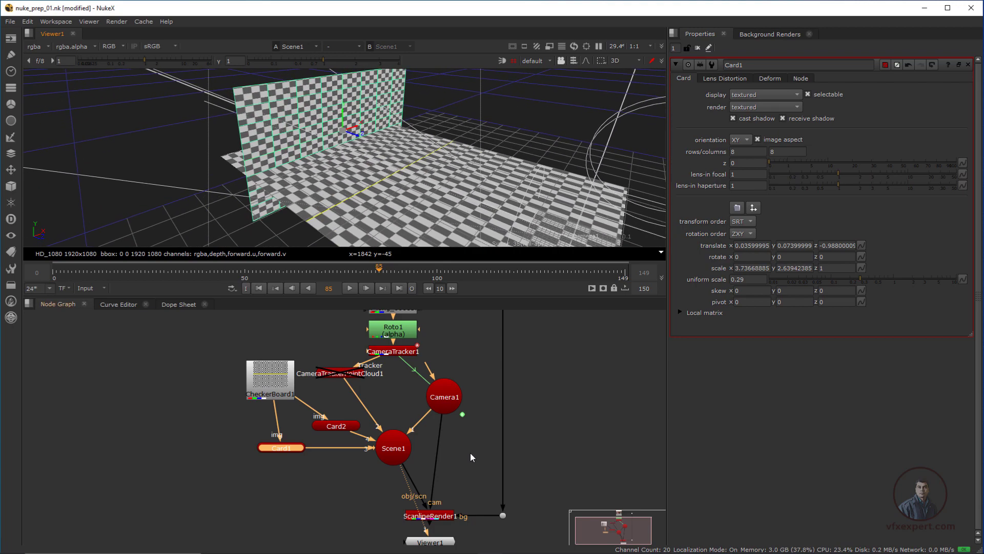
# Step: Move Viewer1 aside from ScanlineRender1 in the node graph and view the render output in 2D
pyautogui.scroll(-1, 469, 452)
pyautogui.moveTo(456, 454); pyautogui.dragTo(451, 434, button='middle')
pyautogui.scroll(2, 484, 464)
pyautogui.moveTo(423, 523); pyautogui.dragTo(336, 507)
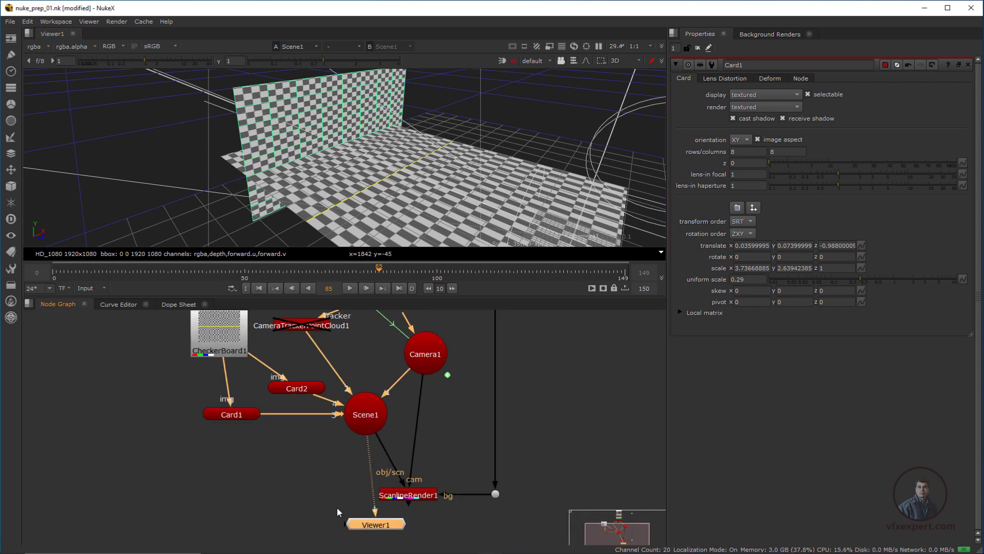
pyautogui.click(417, 498)
pyautogui.press('1')
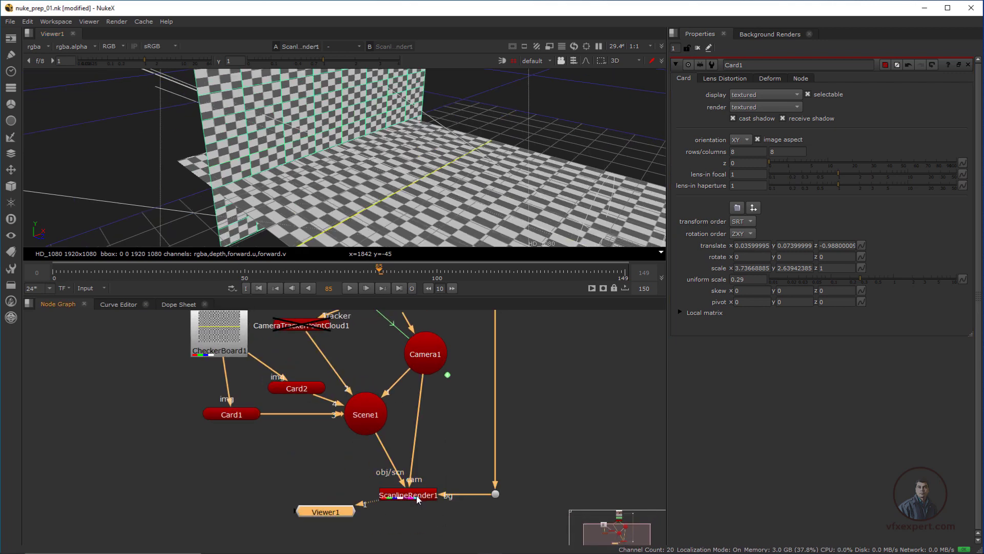
pyautogui.press('Tab')
# Step: Examine the wall and floor checkerboards across the whole rendered frame
pyautogui.scroll(-2, 390, 157)
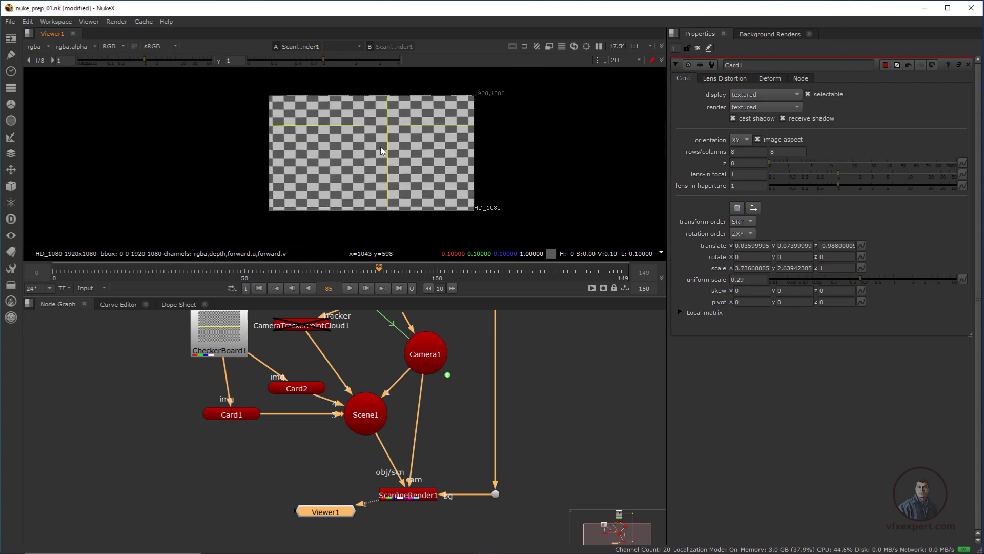
pyautogui.scroll(-1, 381, 151)
pyautogui.scroll(1, 322, 170)
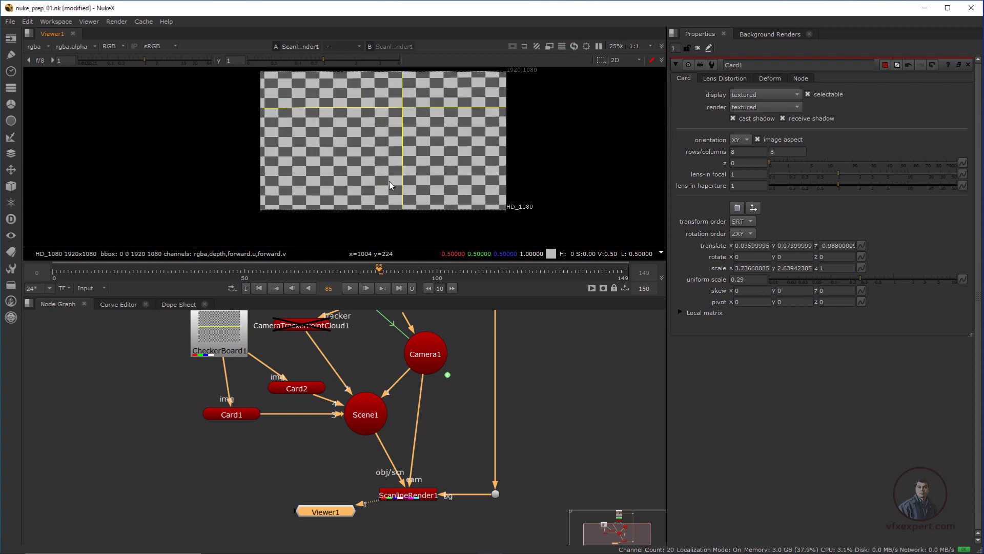
pyautogui.scroll(-2, 389, 180)
pyautogui.scroll(1, 375, 190)
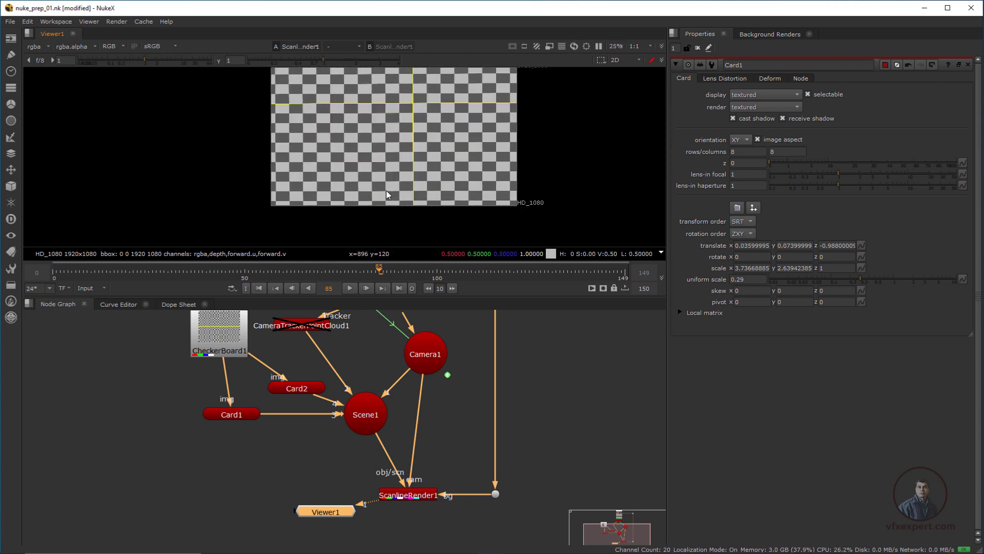
pyautogui.scroll(1, 391, 182)
pyautogui.scroll(-1, 389, 168)
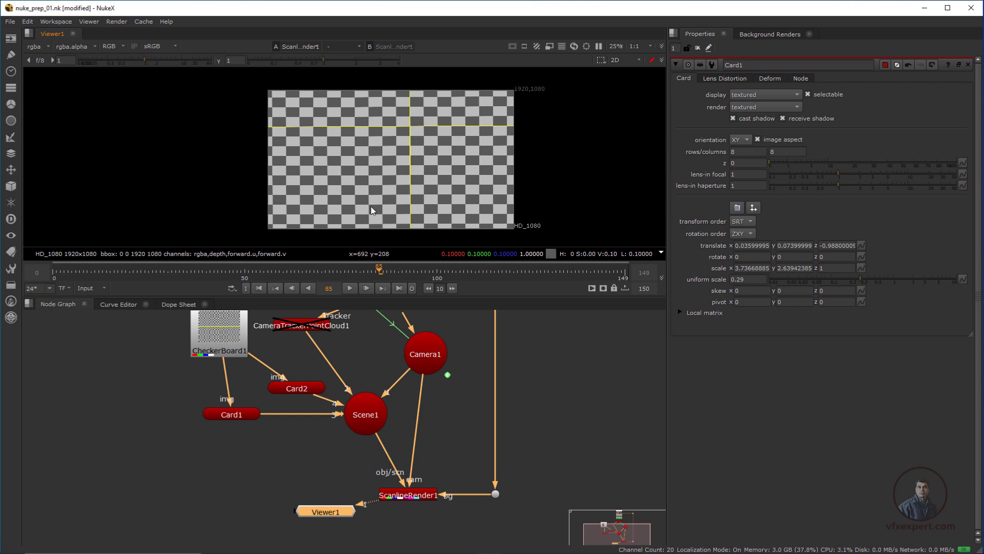
# Step: Move CheckerBoard1 slightly farther from Card1 and Card2 in the node graph
pyautogui.scroll(1, 329, 439)
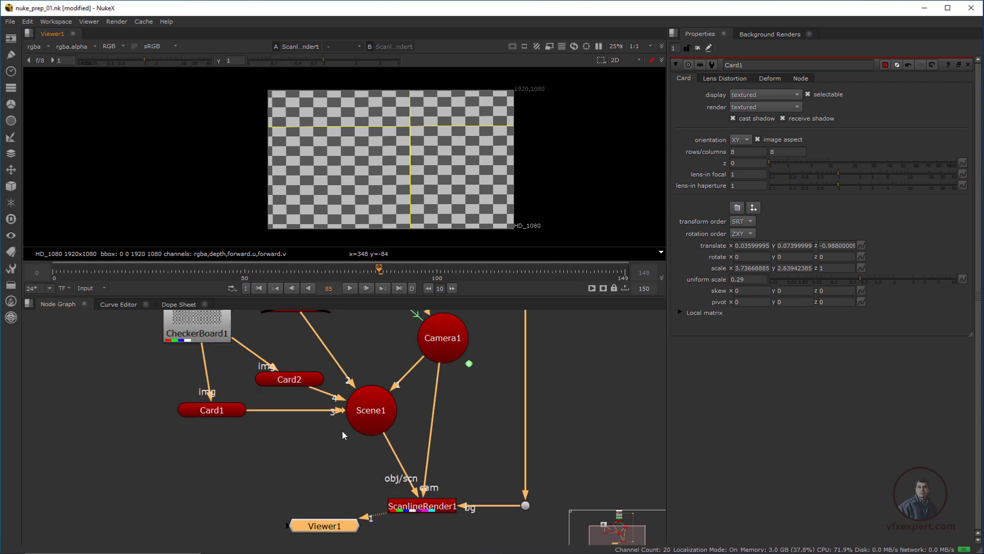
pyautogui.moveTo(369, 445); pyautogui.dragTo(451, 508, button='middle')
pyautogui.moveTo(285, 384); pyautogui.dragTo(268, 372)
pyautogui.scroll(1, 370, 446)
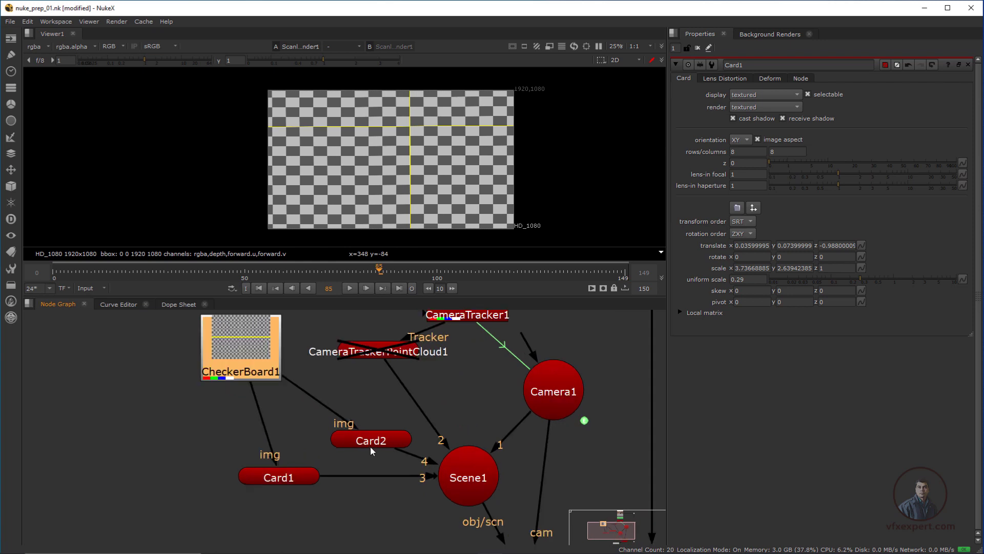
# Step: Set the render mode of both the wall card Card1 and the ground card Card2 to wireframe
pyautogui.moveTo(306, 476); pyautogui.dragTo(291, 443, button='middle')
pyautogui.click(271, 447)
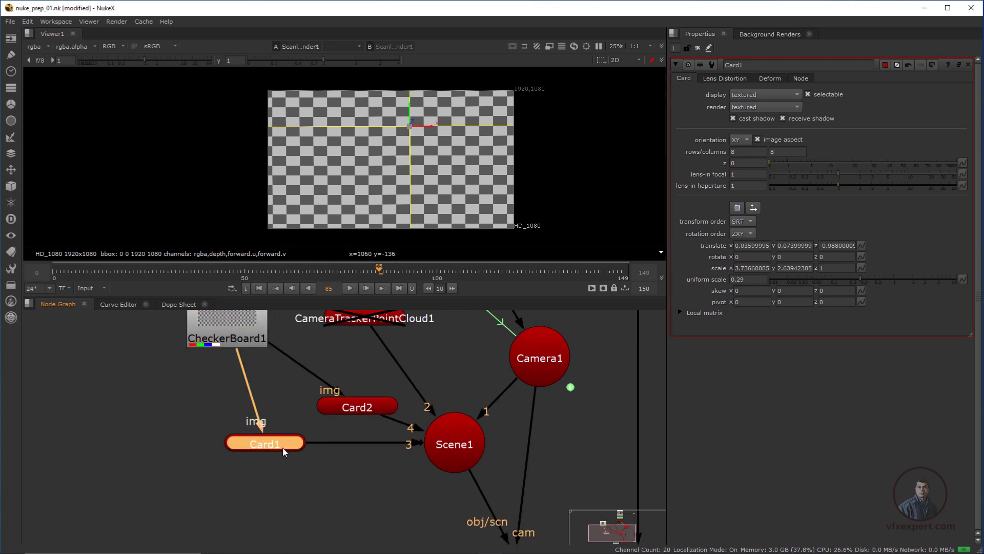
pyautogui.click(755, 109)
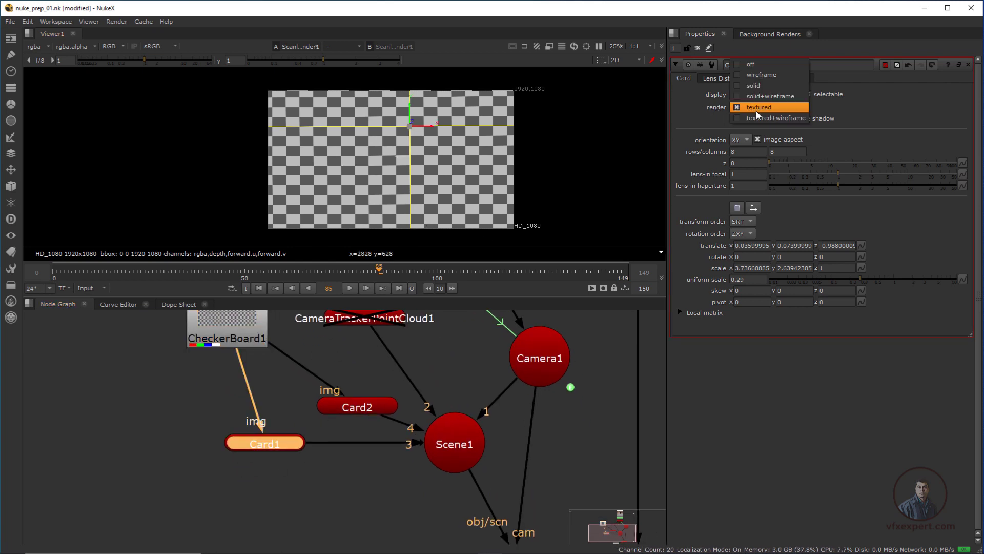
pyautogui.click(755, 75)
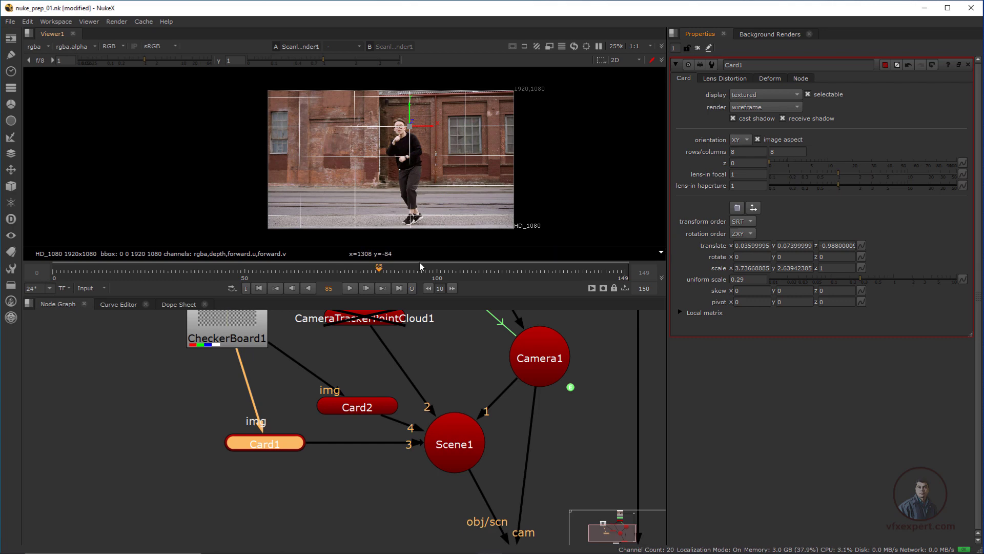
pyautogui.click(376, 406)
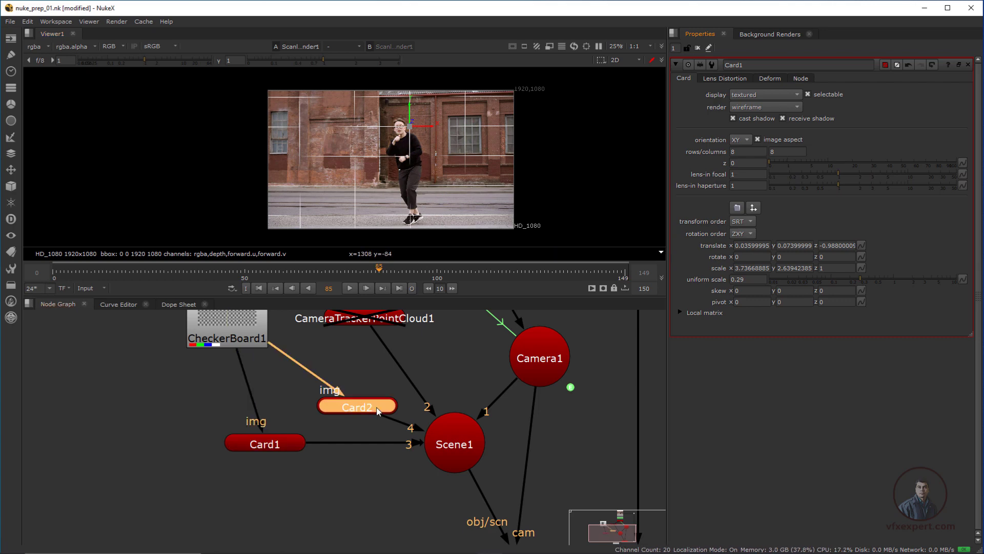
pyautogui.click(742, 109)
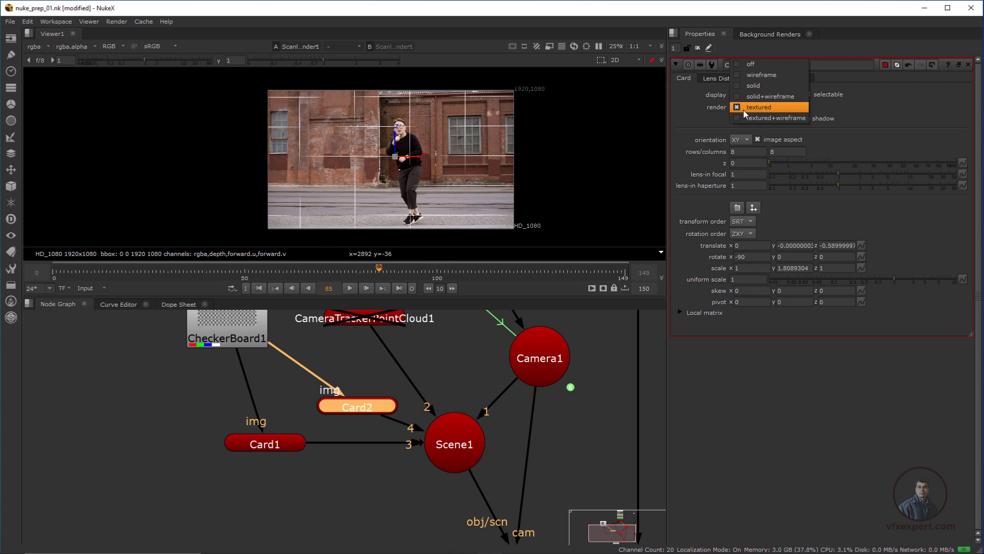
pyautogui.click(762, 74)
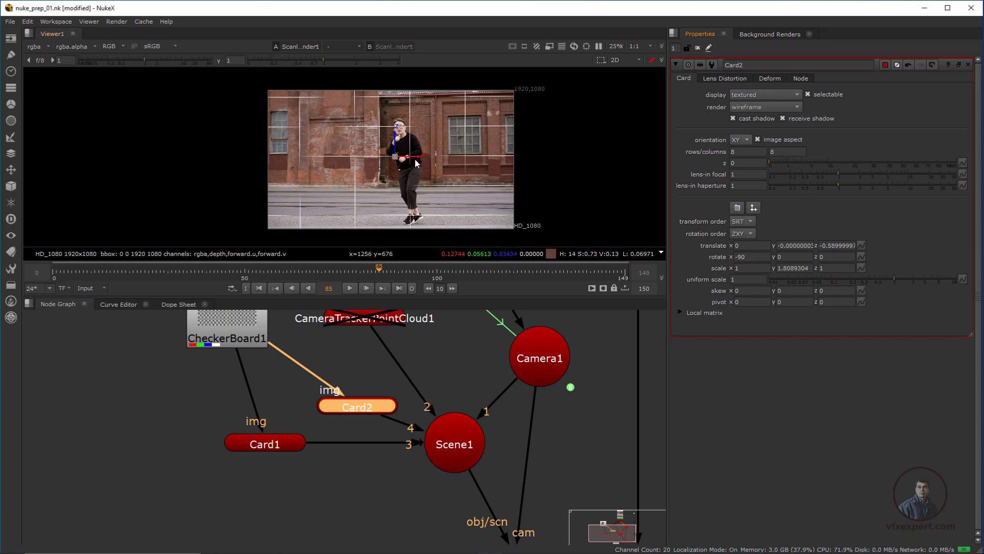
# Step: Set the rows and columns of the ground card Card2 to 20 each
pyautogui.scroll(1, 411, 175)
pyautogui.scroll(-3, 411, 175)
pyautogui.scroll(2, 420, 175)
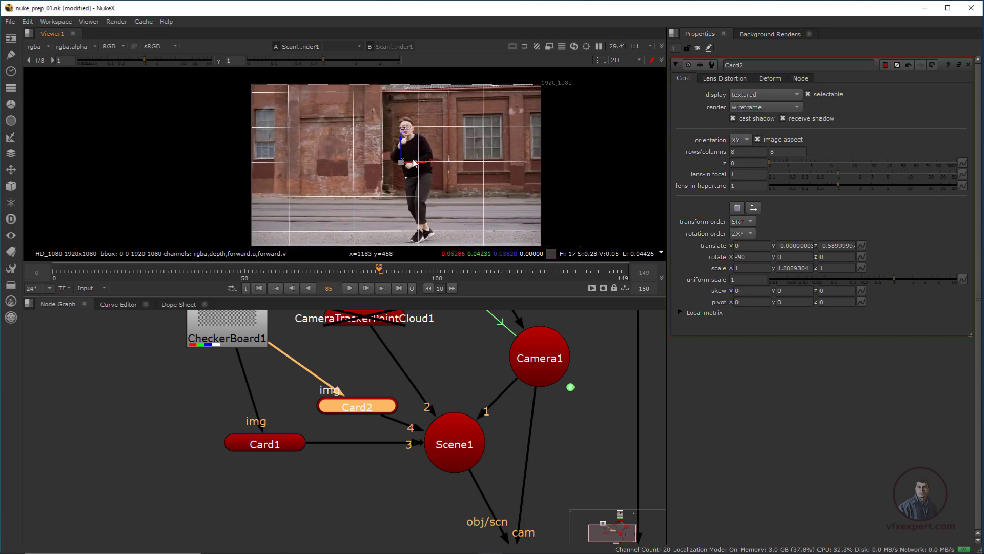
pyautogui.scroll(-1, 432, 177)
pyautogui.scroll(2, 436, 159)
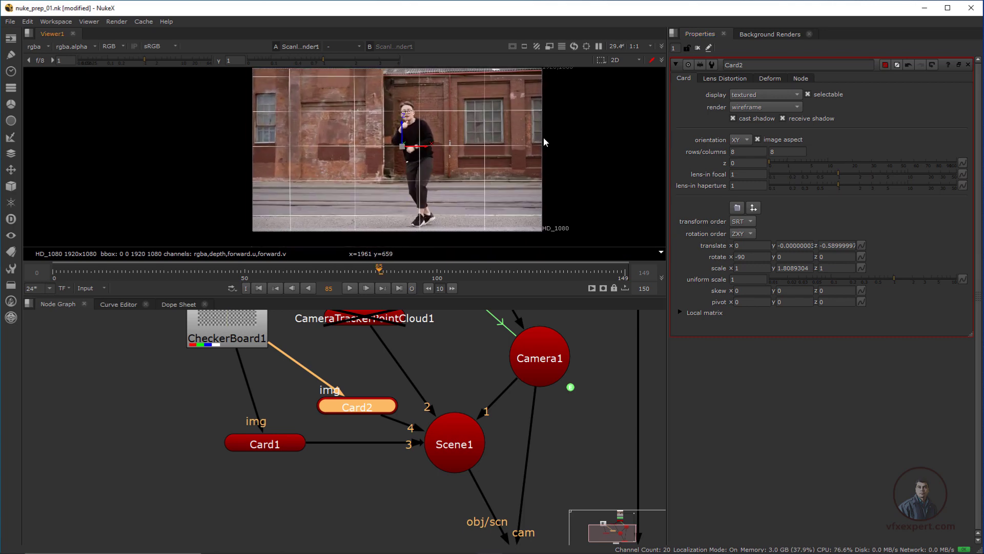
pyautogui.moveTo(329, 422); pyautogui.dragTo(333, 426, button='middle')
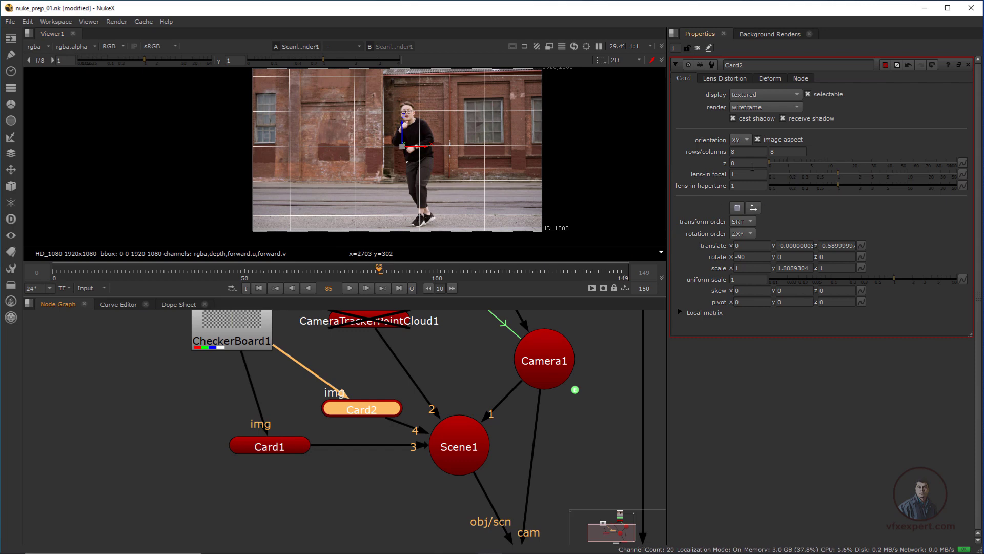
pyautogui.write('220')
pyautogui.press('Return')
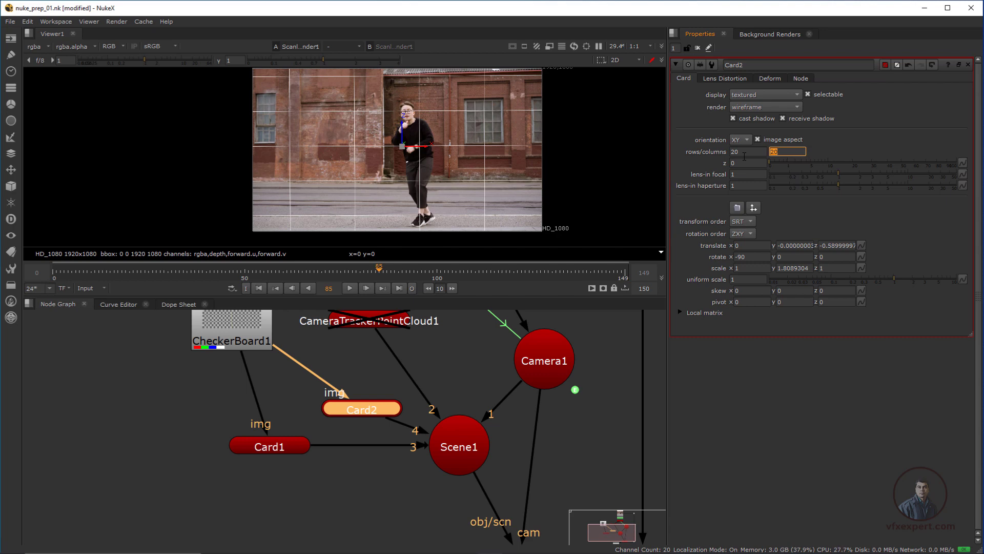
pyautogui.click(329, 462)
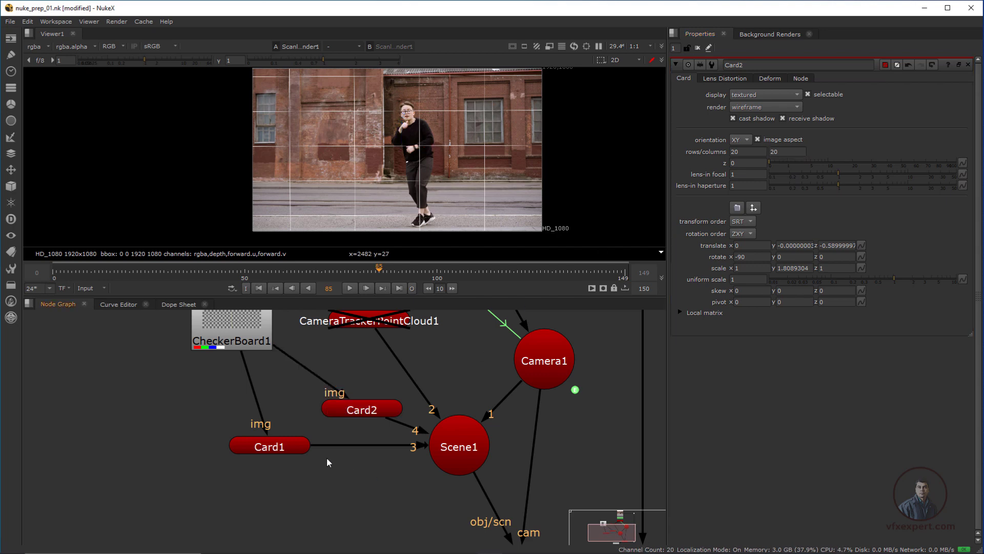
# Step: Lower Card2 to a translate y of about -0.068 and set its rows and columns to 10 each
pyautogui.click(355, 414)
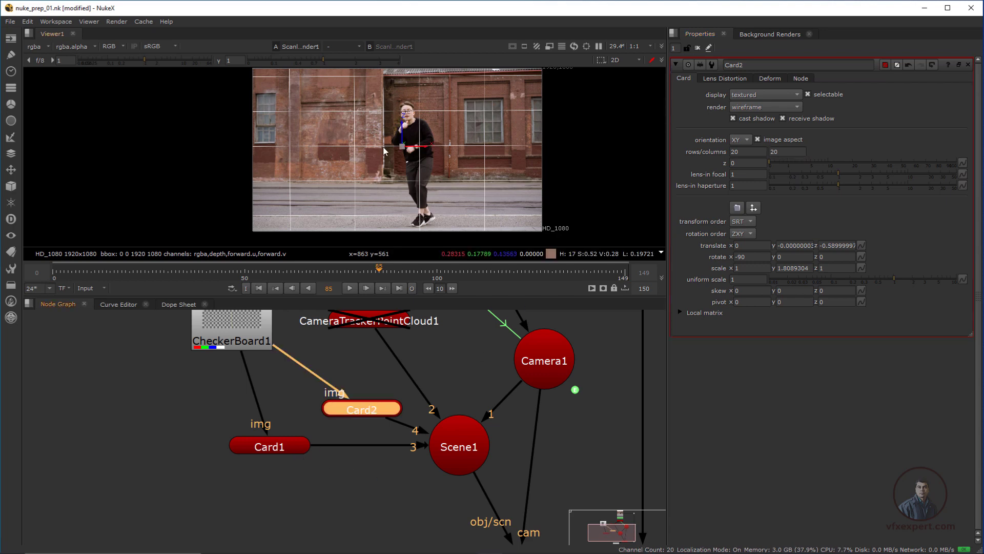
pyautogui.moveTo(403, 124); pyautogui.dragTo(377, 144)
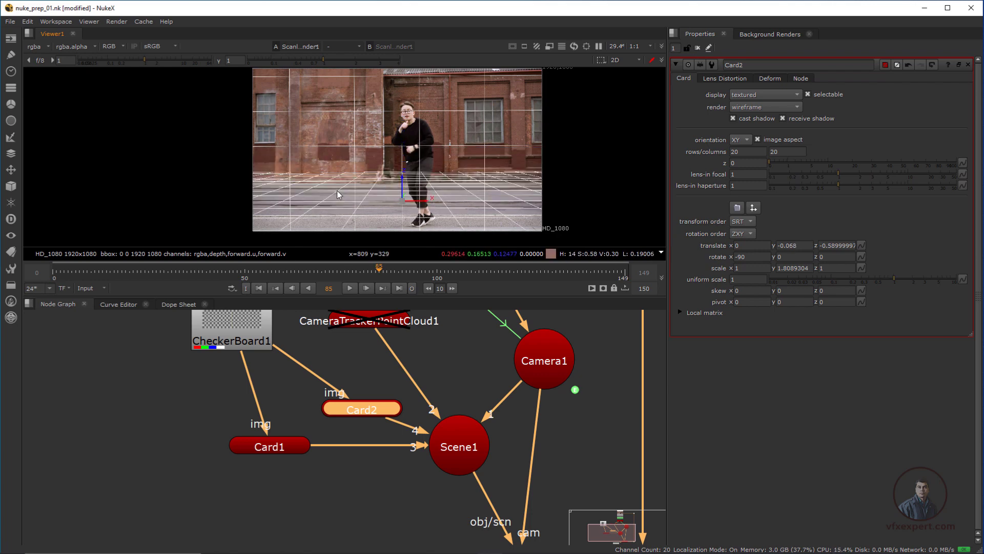
pyautogui.doubleClick(747, 153)
pyautogui.write('10')
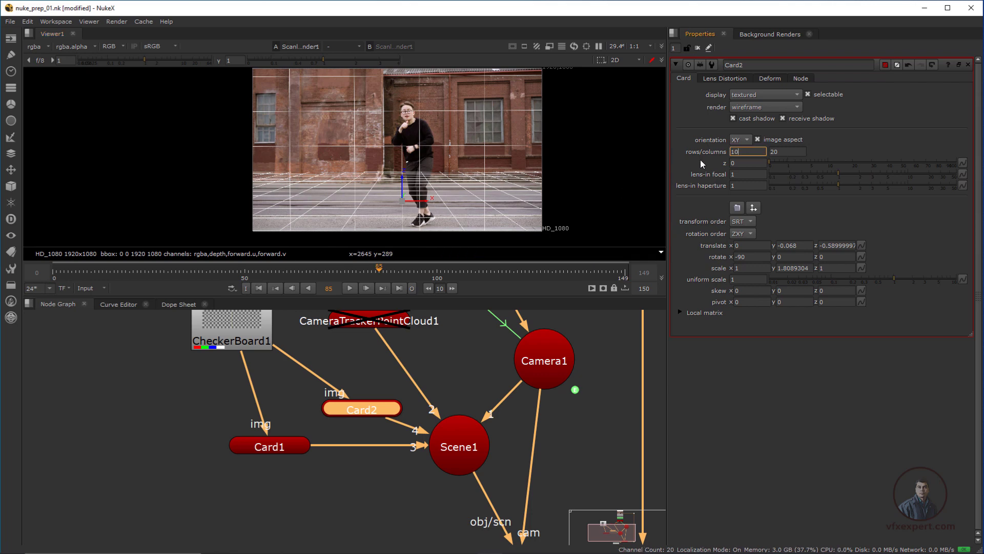
pyautogui.press('Tab')
pyautogui.write('10')
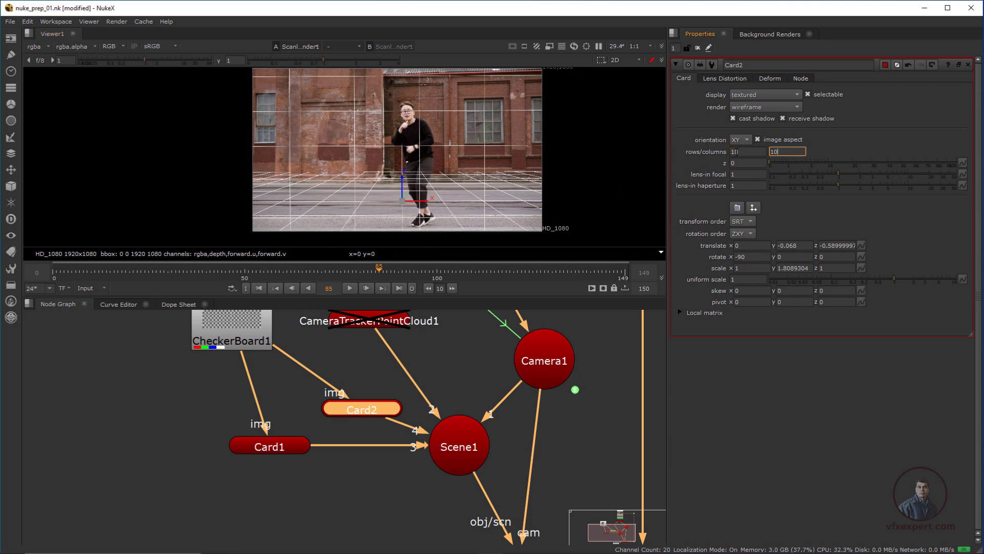
pyautogui.press('Return')
# Step: Lower Card2 onto the ground in the footage, to a translate y of about -0.088
pyautogui.click(460, 181)
pyautogui.scroll(3, 474, 209)
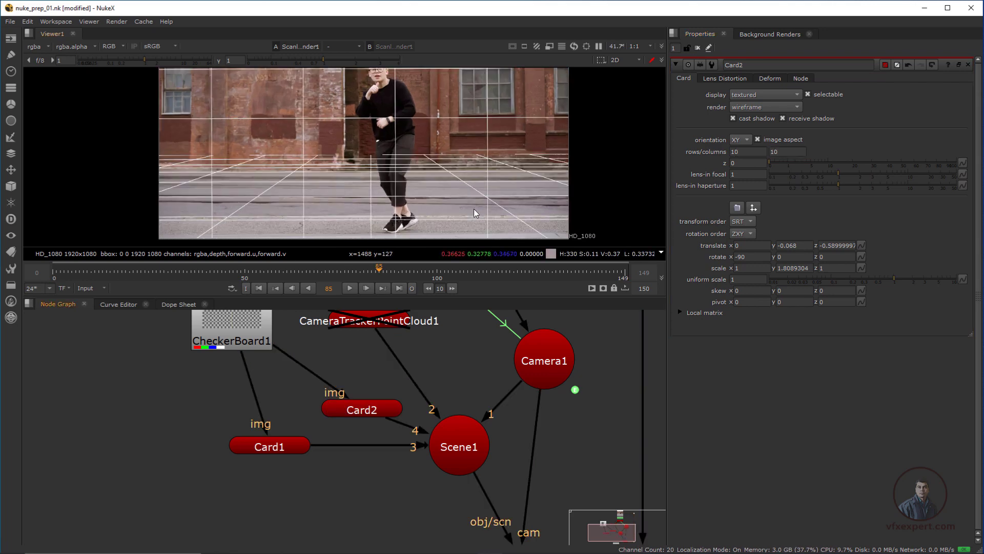
pyautogui.scroll(-3, 428, 190)
pyautogui.scroll(2, 414, 186)
pyautogui.moveTo(447, 197); pyautogui.dragTo(437, 206, button='middle')
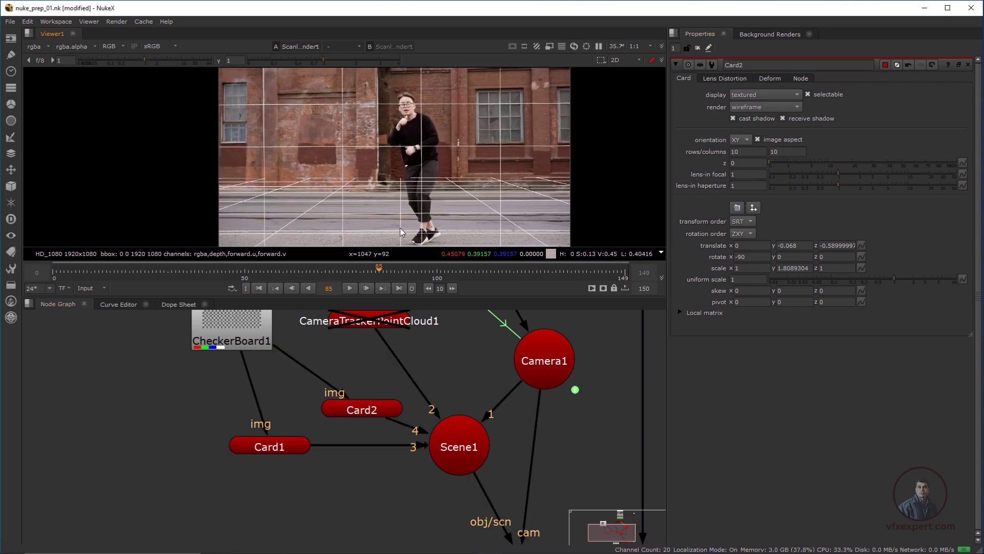
pyautogui.click(354, 414)
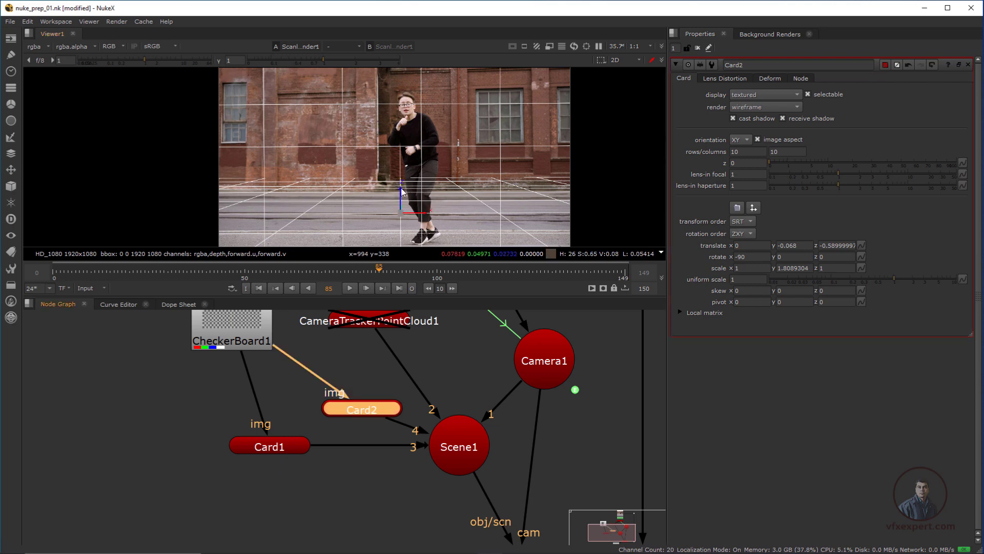
pyautogui.moveTo(401, 187); pyautogui.dragTo(403, 195)
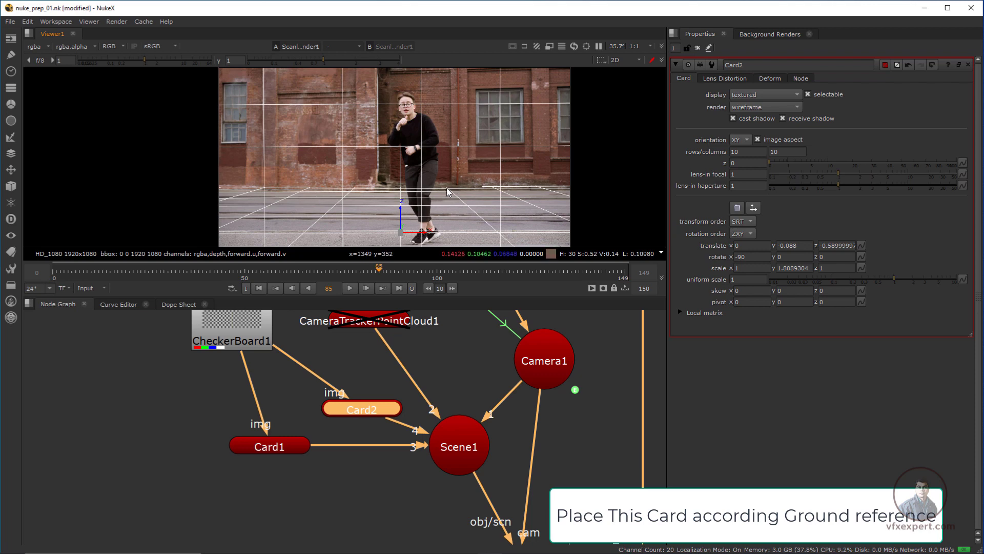
# Step: Set the rows and columns of Card1 to 10 each and adjust the card's height against the brick wall
pyautogui.doubleClick(290, 446)
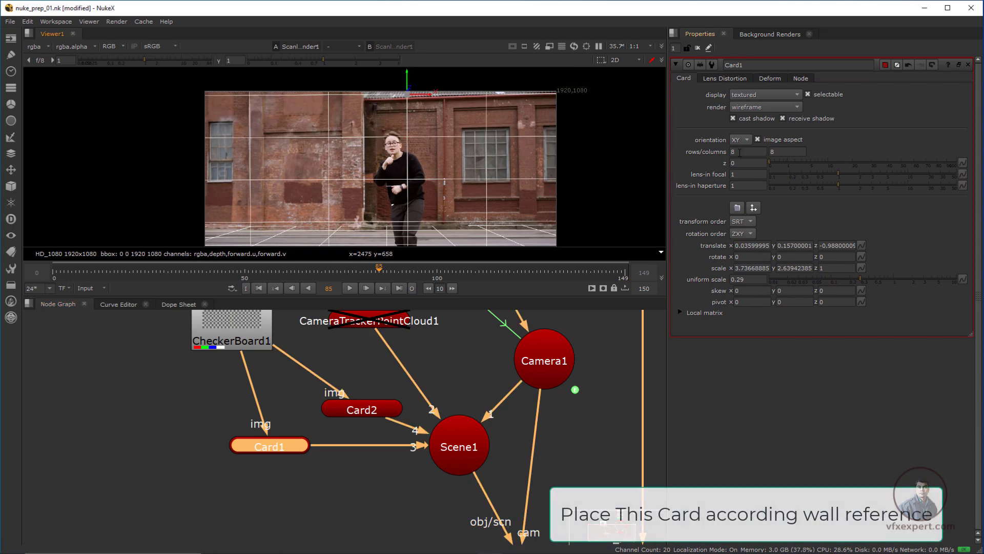
pyautogui.press('Tab')
pyautogui.write('10')
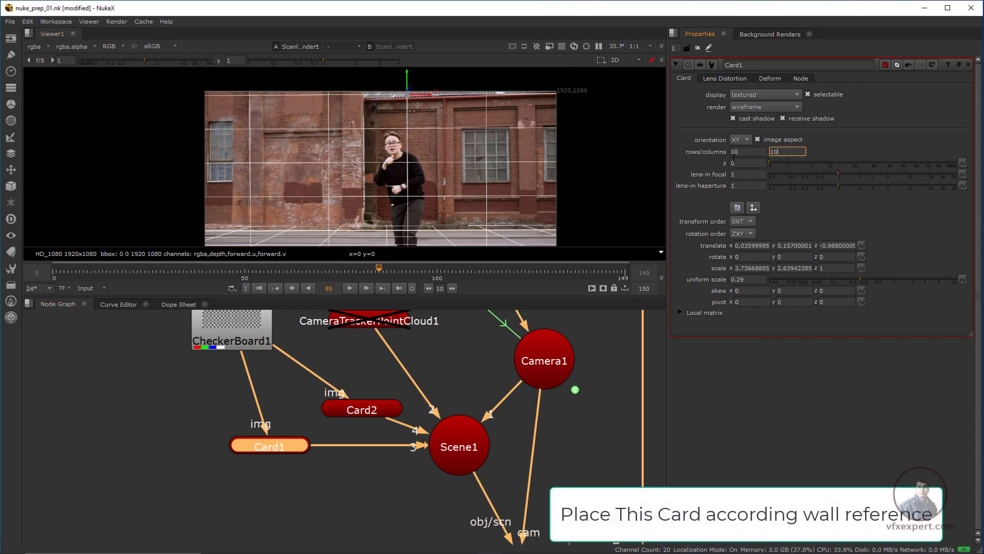
pyautogui.press('Return')
pyautogui.moveTo(409, 68); pyautogui.dragTo(419, 97, button='middle')
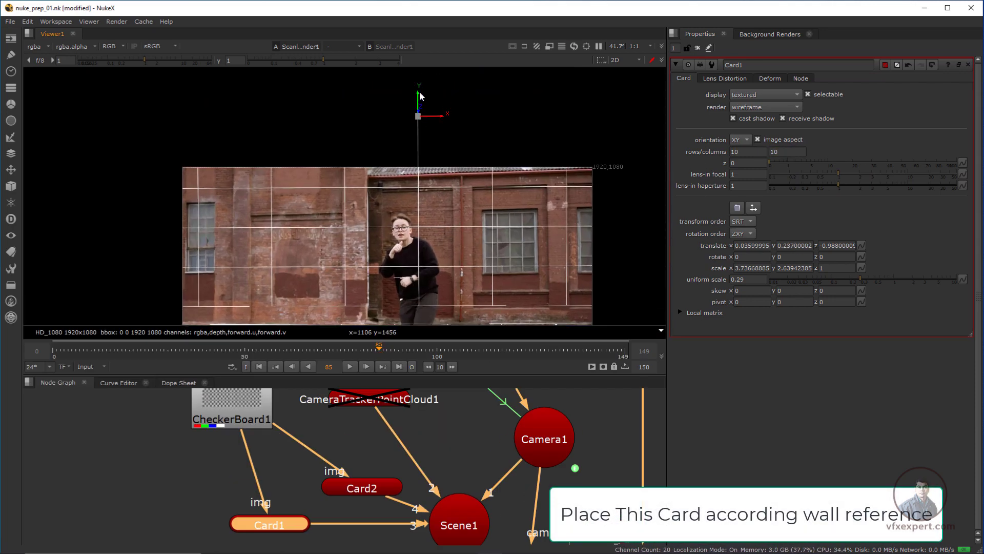
pyautogui.moveTo(419, 97); pyautogui.dragTo(419, 108)
pyautogui.moveTo(471, 169); pyautogui.dragTo(461, 132, button='middle')
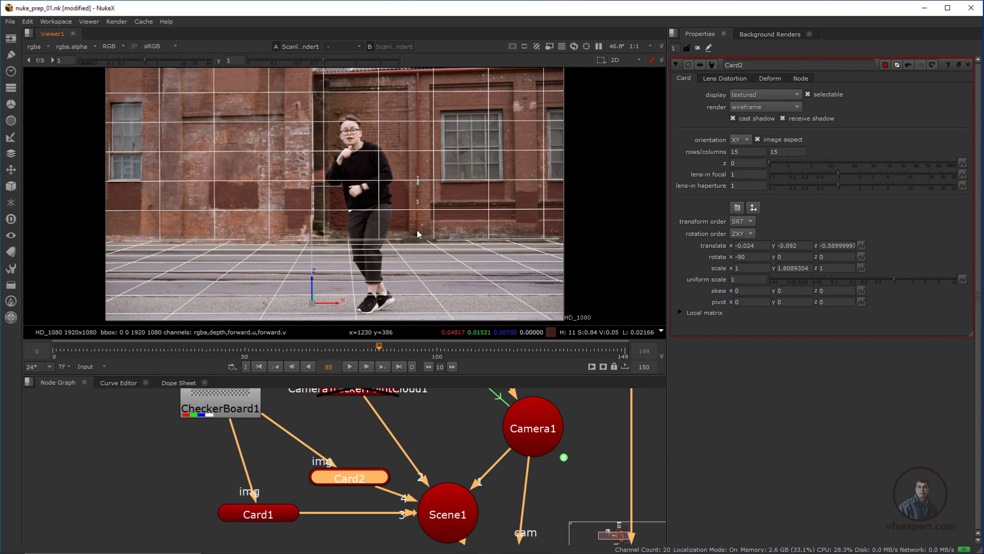
# Step: Nudge Card1 slightly upward along the wall, to a translate y of about 0.223
pyautogui.click(281, 512)
pyautogui.scroll(-2, 373, 214)
pyautogui.moveTo(373, 213); pyautogui.dragTo(368, 240, button='middle')
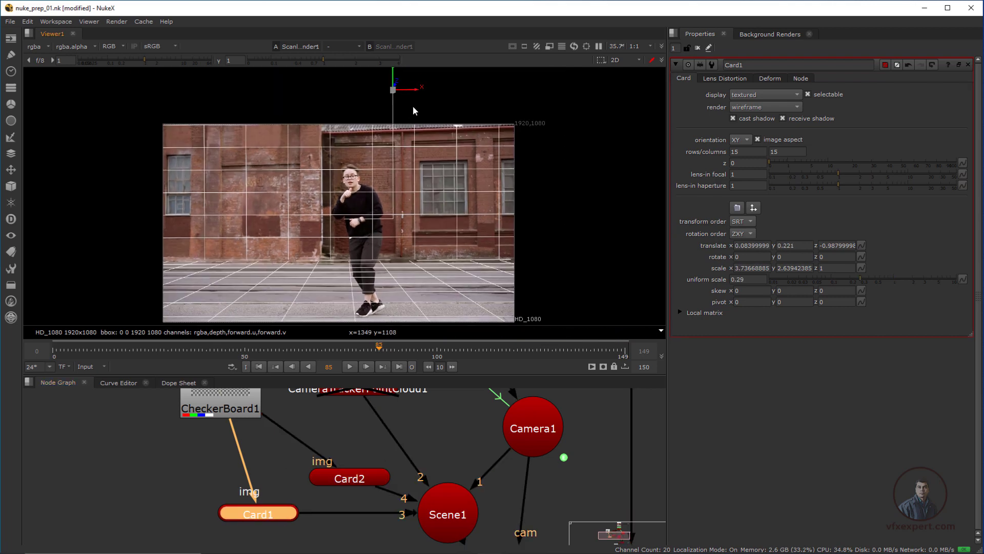
pyautogui.moveTo(394, 78); pyautogui.dragTo(393, 77)
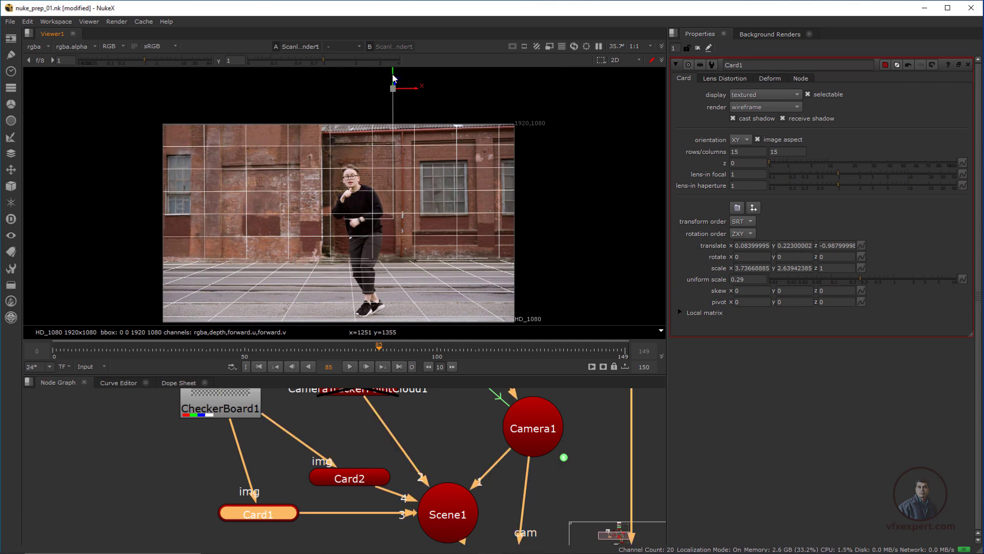
pyautogui.scroll(2, 421, 232)
pyautogui.scroll(-2, 427, 240)
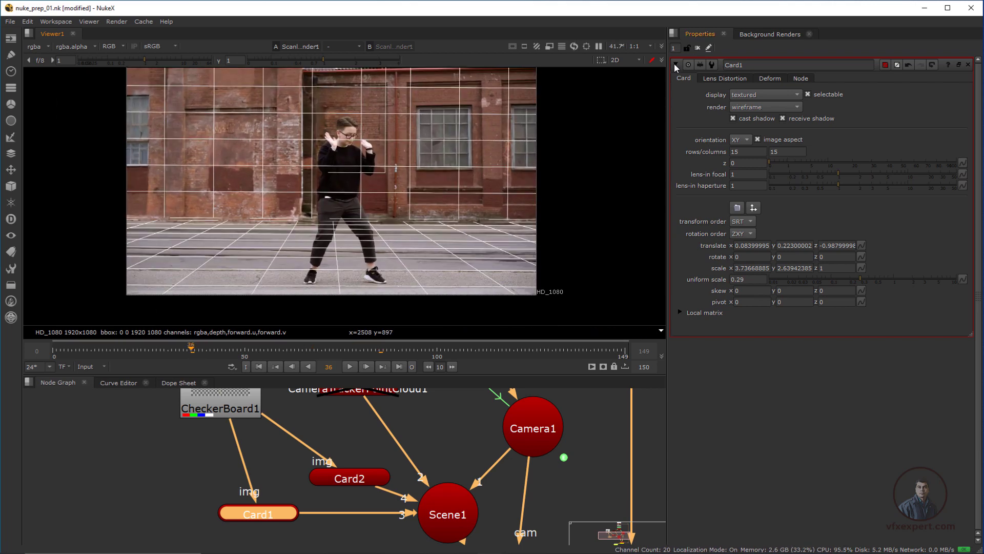
# Step: Collapse Card1's properties, play the shot from the first frame, and scrub through it to check the wall and ground grids against the footage
pyautogui.click(675, 65)
pyautogui.scroll(3, 323, 225)
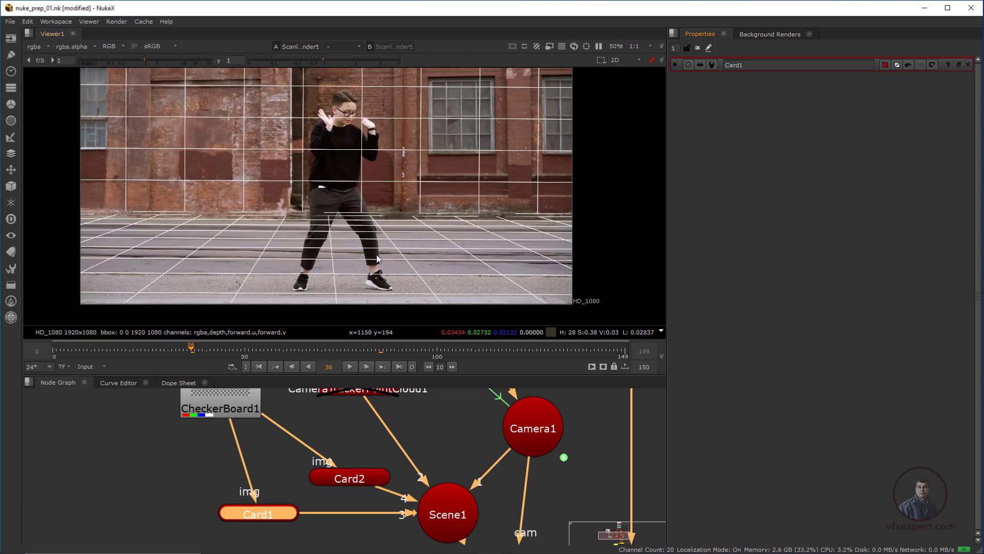
pyautogui.click(259, 366)
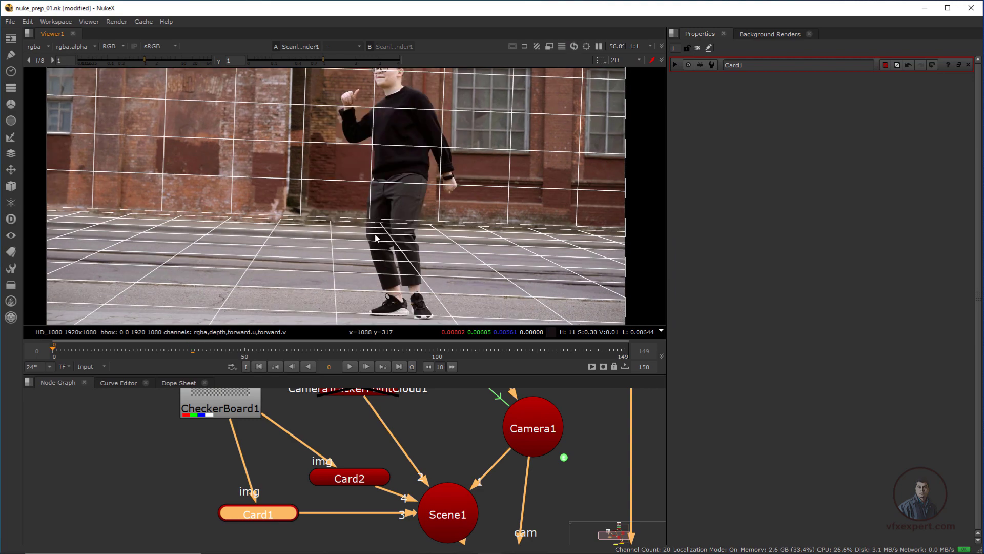
pyautogui.scroll(-2, 373, 251)
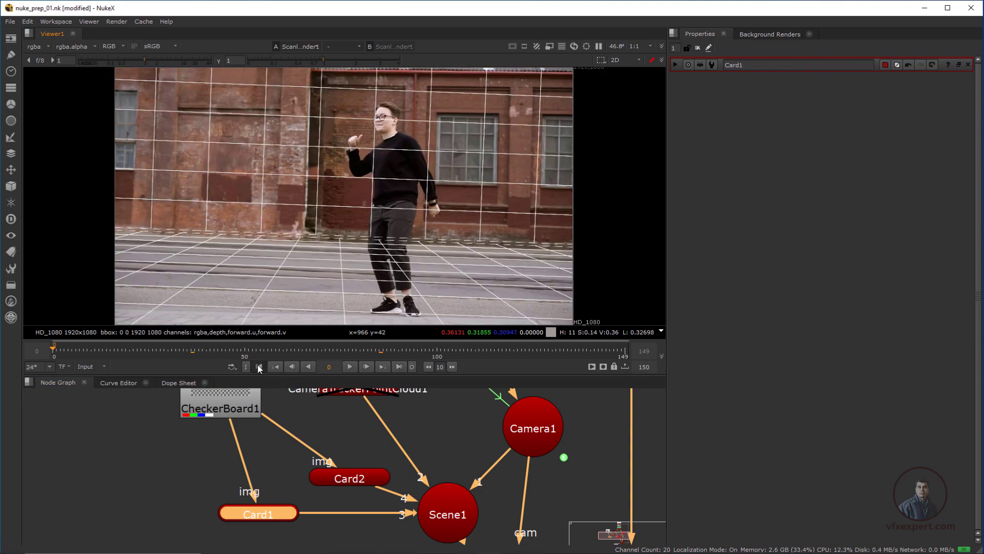
pyautogui.click(351, 367)
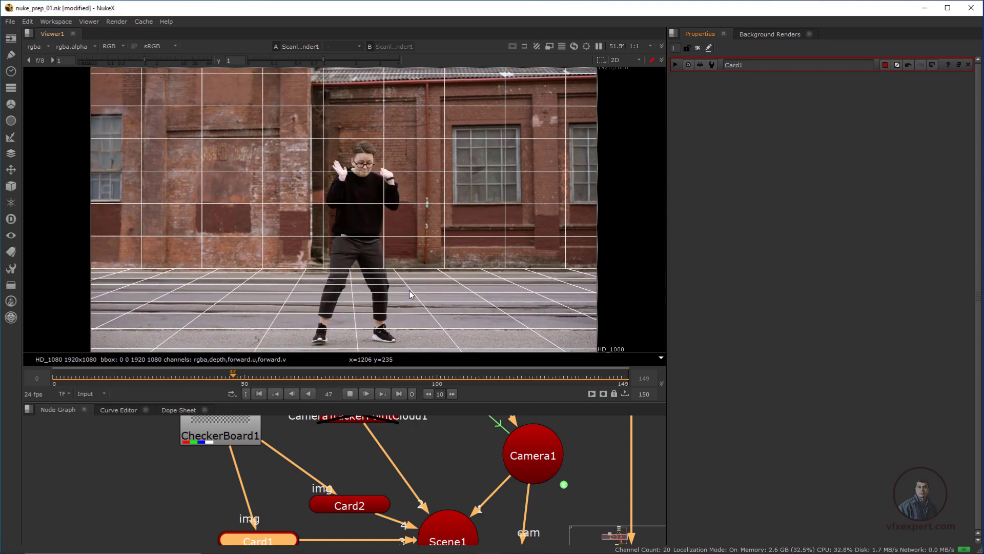
pyautogui.click(415, 377)
pyautogui.moveTo(415, 377); pyautogui.dragTo(344, 351)
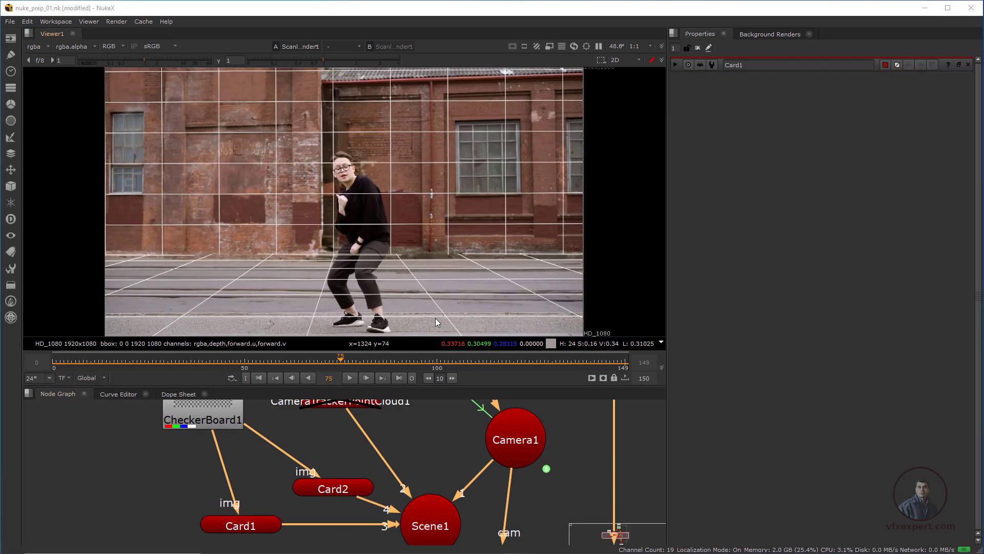
# Step: Load the clean plate image clean_at34u.png from the dancing girl folder into the node graph
pyautogui.click(11, 46)
pyautogui.click(49, 41)
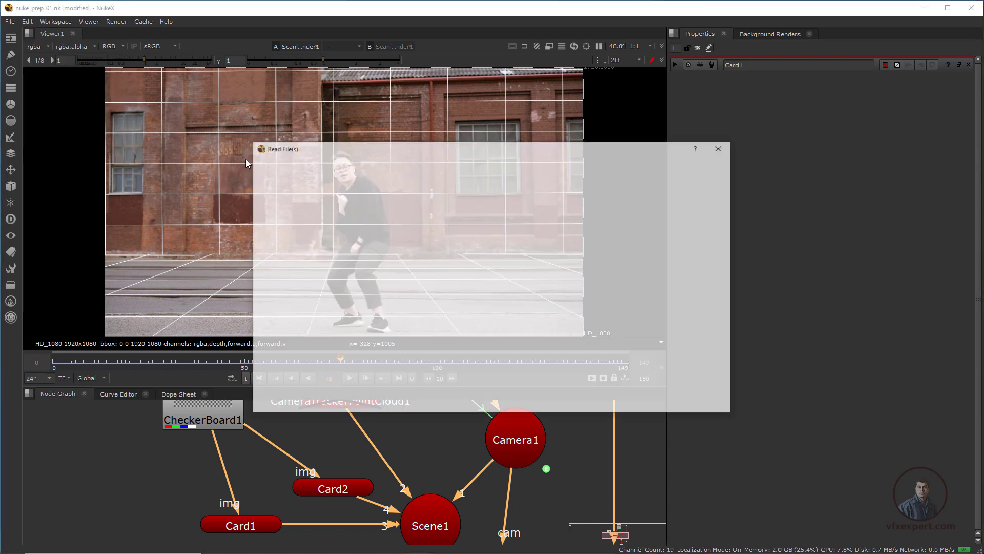
pyautogui.click(410, 202)
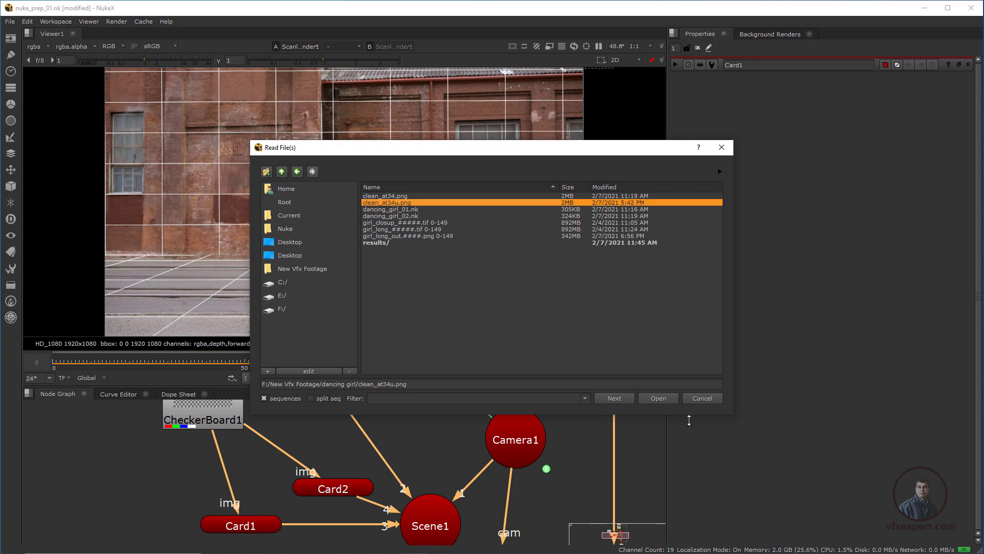
pyautogui.click(659, 398)
pyautogui.scroll(-5, 462, 454)
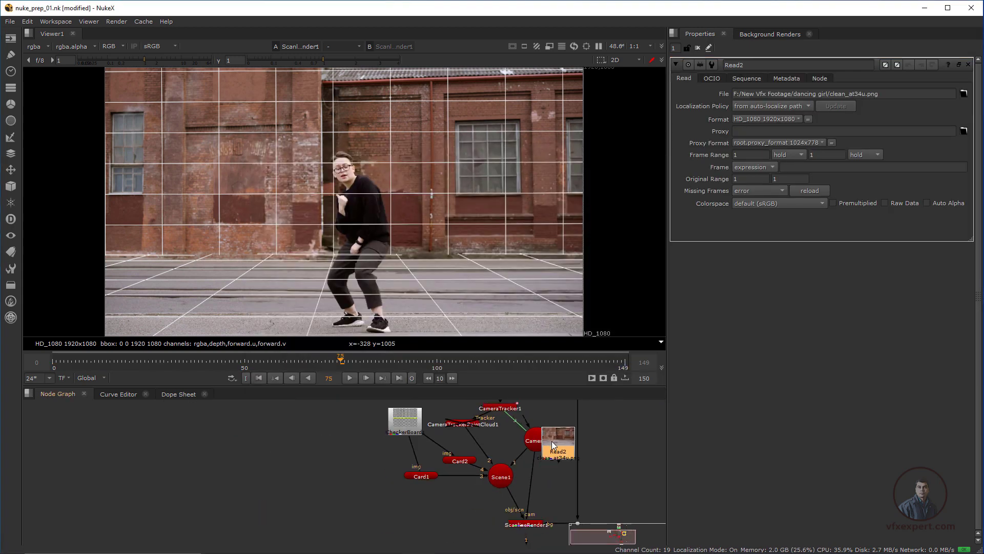
pyautogui.scroll(2, 459, 455)
pyautogui.moveTo(507, 444); pyautogui.dragTo(393, 470, button='middle')
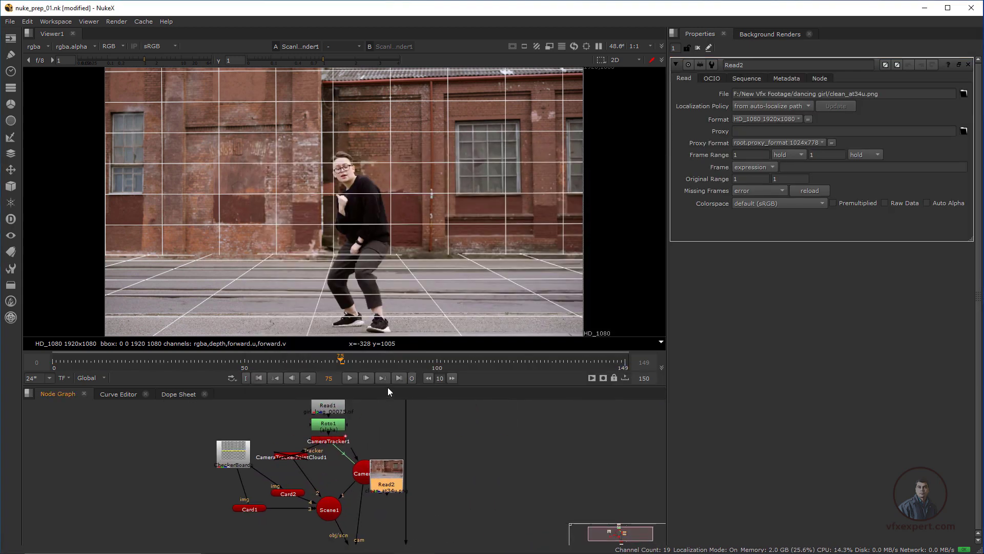
# Step: Enlarge the node graph area and place the Read2 clean plate node beside Read1, clear of the camera nodes
pyautogui.moveTo(388, 384); pyautogui.dragTo(388, 305)
pyautogui.scroll(1, 401, 379)
pyautogui.moveTo(401, 380); pyautogui.dragTo(368, 411, button='middle')
pyautogui.scroll(-1, 368, 411)
pyautogui.moveTo(355, 429); pyautogui.dragTo(418, 351)
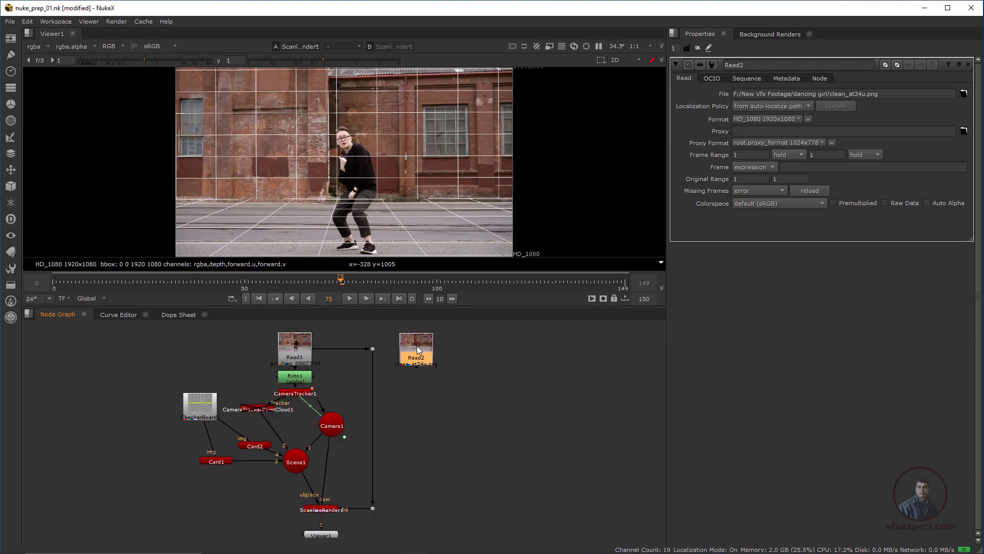
# Step: Show the Read2 clean plate in the viewer and move the Viewer1 node beneath Read2
pyautogui.press('1')
pyautogui.click(337, 525)
pyautogui.moveTo(336, 535); pyautogui.dragTo(429, 400)
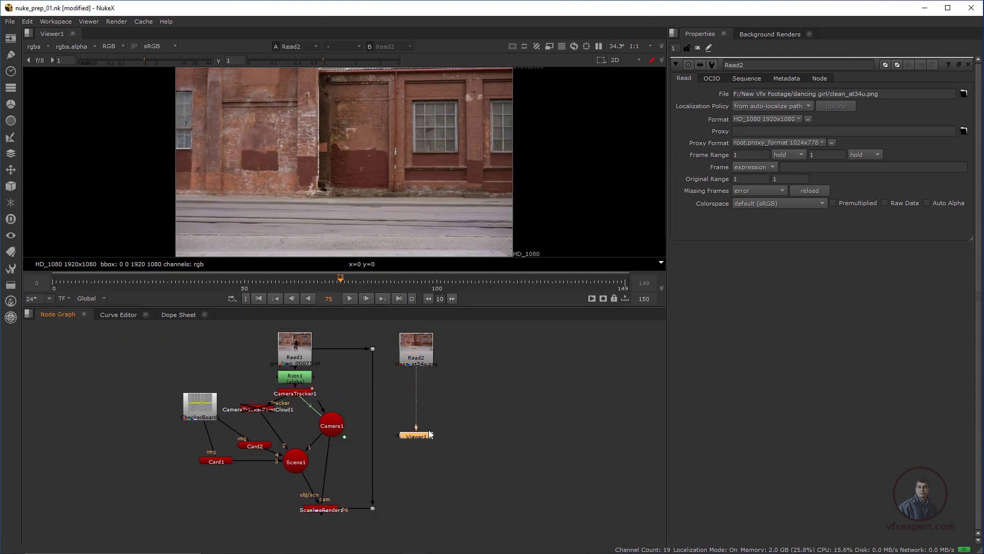
pyautogui.scroll(1, 347, 194)
pyautogui.moveTo(365, 190); pyautogui.dragTo(376, 208, button='middle')
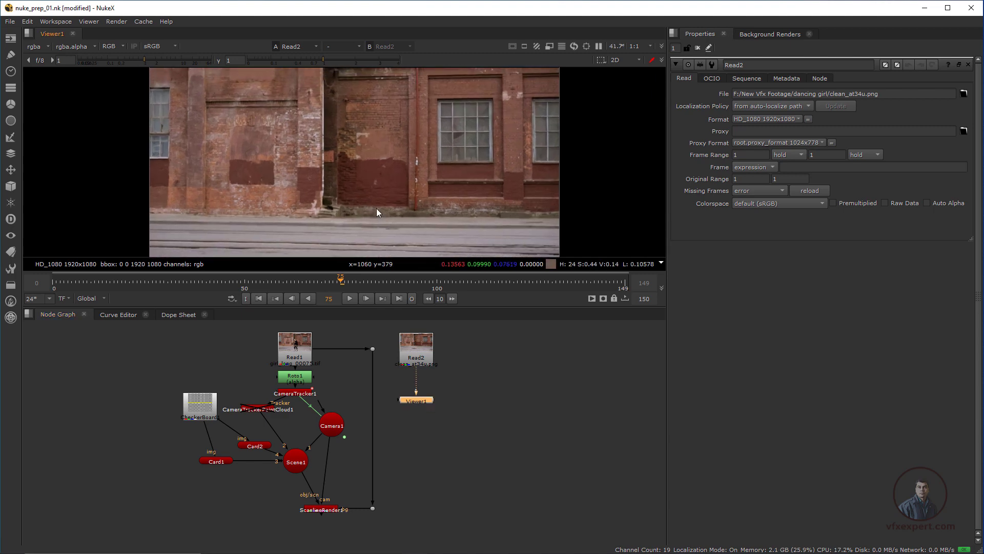
# Step: Compare the Read1 dancing footage with the Read2 clean plate by switching the viewer between them
pyautogui.click(298, 351)
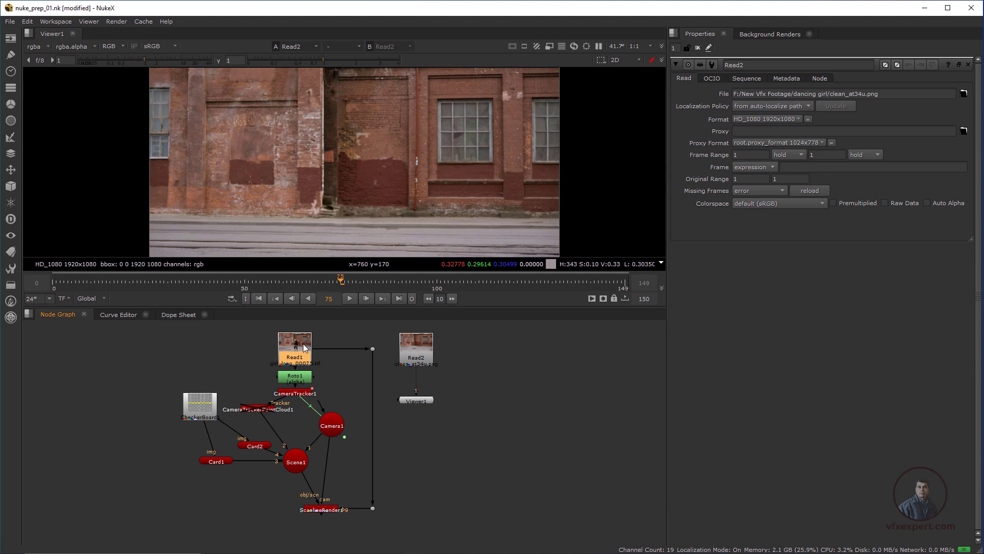
pyautogui.press('1')
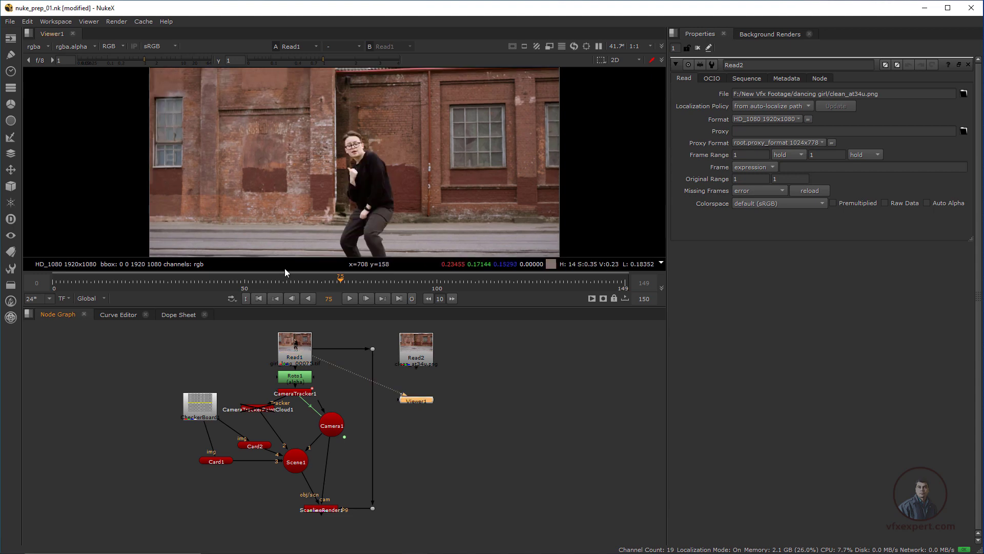
pyautogui.click(366, 298)
pyautogui.click(367, 298)
pyautogui.press('Left')
pyautogui.press('Left')
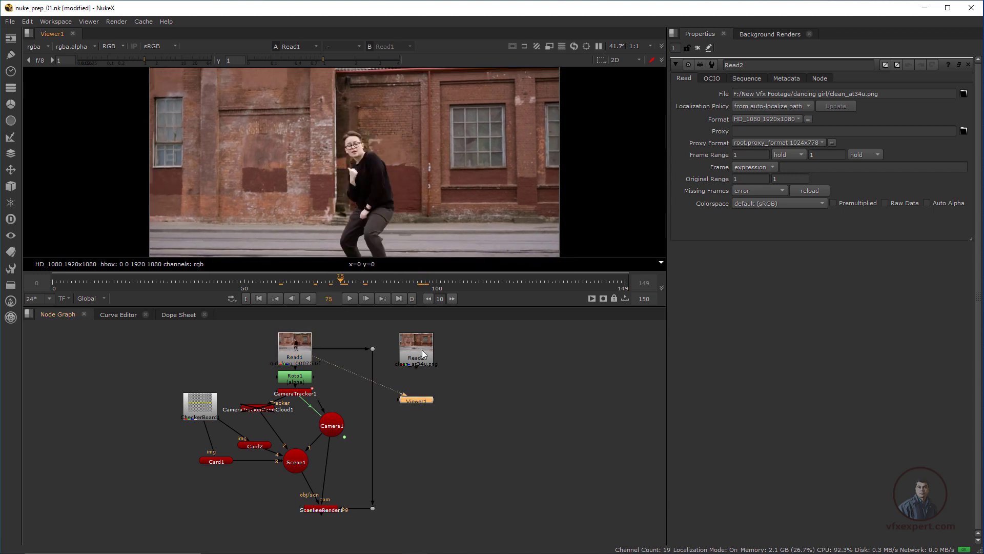
pyautogui.click(415, 346)
pyautogui.press('1')
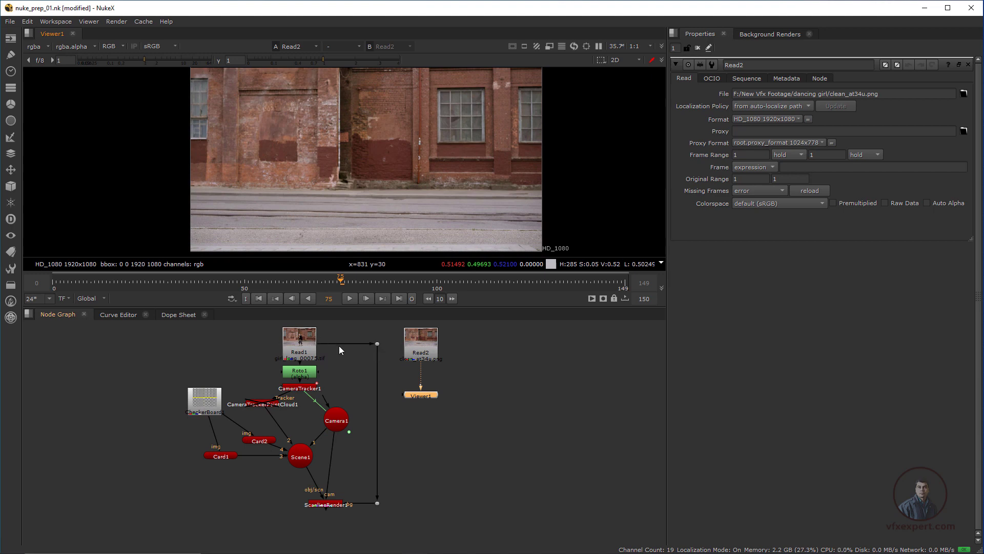
pyautogui.click(308, 339)
pyautogui.press('1')
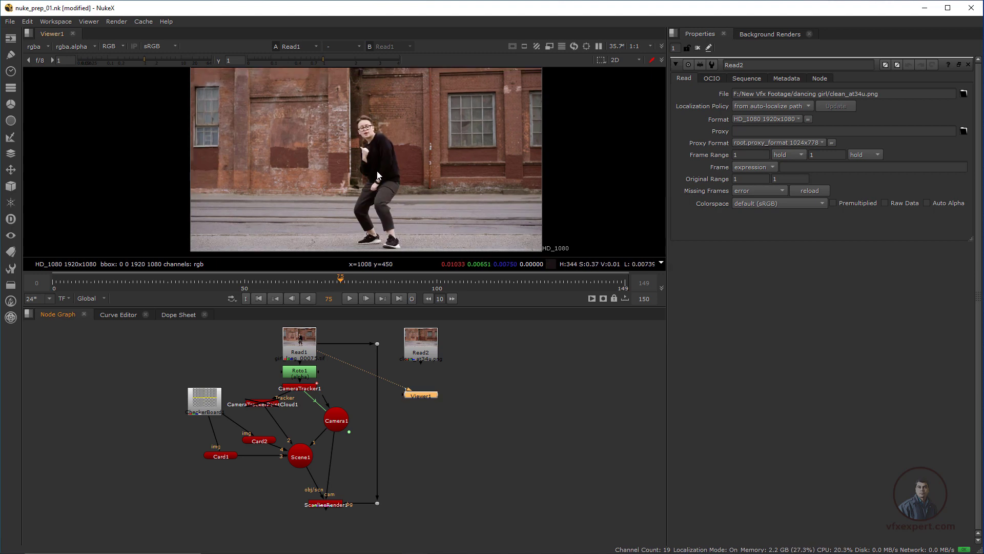
# Step: Reconnect the viewer to the Read2 clean plate and space Read2 and Viewer1 apart to make room for new nodes
pyautogui.moveTo(389, 383); pyautogui.dragTo(342, 402, button='middle')
pyautogui.moveTo(389, 367); pyautogui.dragTo(400, 368)
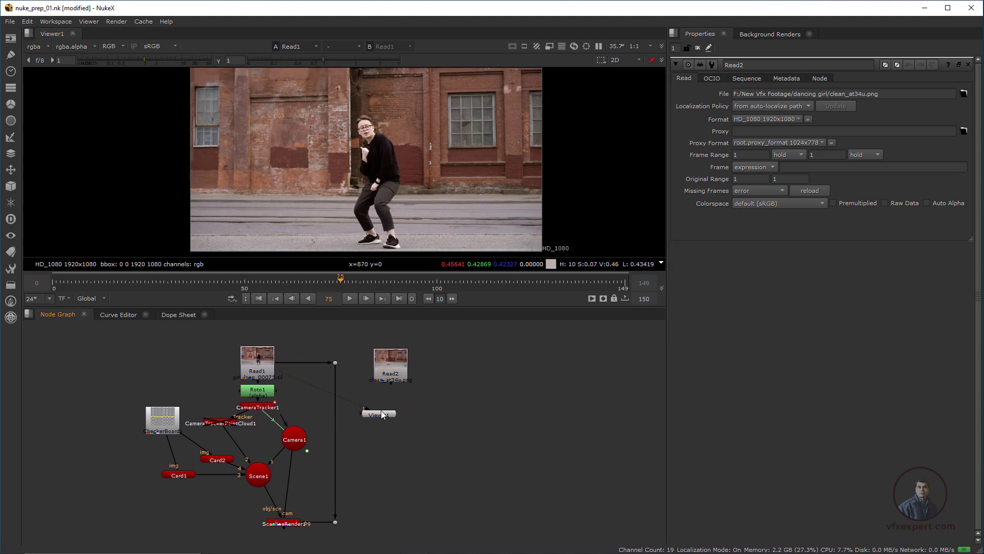
pyautogui.moveTo(384, 411); pyautogui.dragTo(400, 433)
pyautogui.moveTo(279, 373); pyautogui.dragTo(396, 367)
pyautogui.click(443, 400)
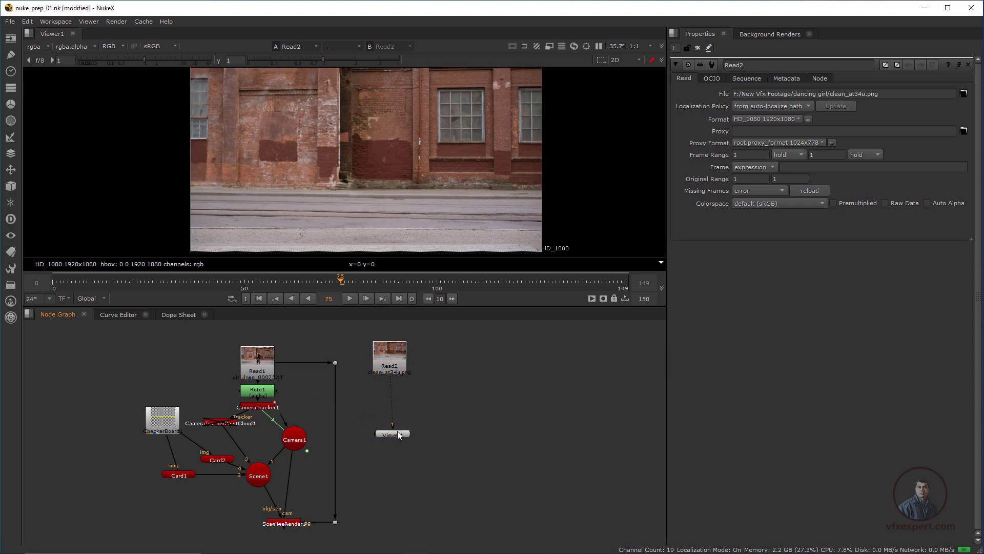
pyautogui.moveTo(397, 433); pyautogui.dragTo(394, 438)
pyautogui.scroll(2, 393, 383)
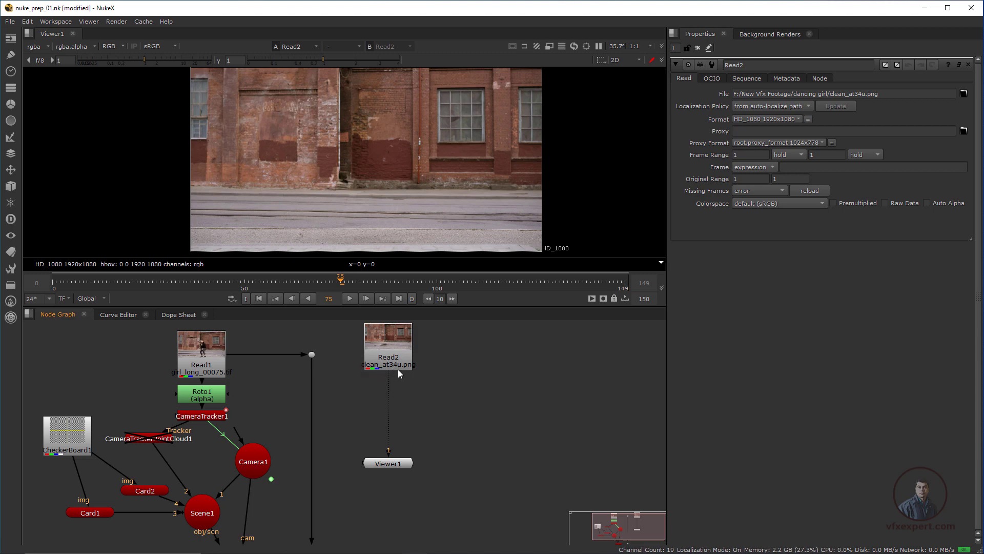
pyautogui.scroll(-1, 477, 353)
pyautogui.moveTo(407, 445); pyautogui.dragTo(407, 451)
pyautogui.moveTo(290, 446); pyautogui.dragTo(284, 443)
pyautogui.moveTo(403, 452); pyautogui.dragTo(403, 463)
pyautogui.click(383, 424)
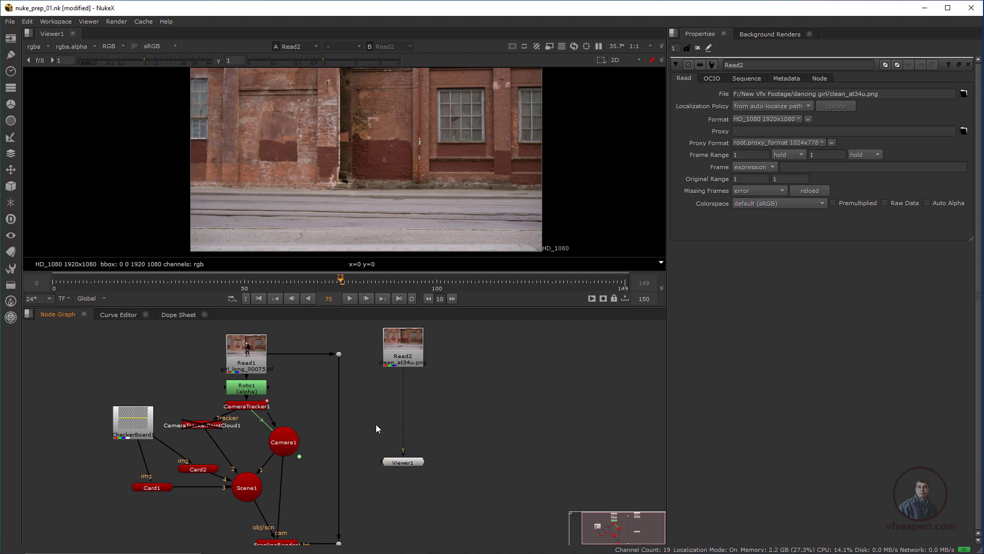
# Step: Add a FrameHold node, connect it to Camera1, and move Viewer1 slightly lower
pyautogui.moveTo(365, 414); pyautogui.dragTo(365, 412, button='middle')
pyautogui.press('Tab')
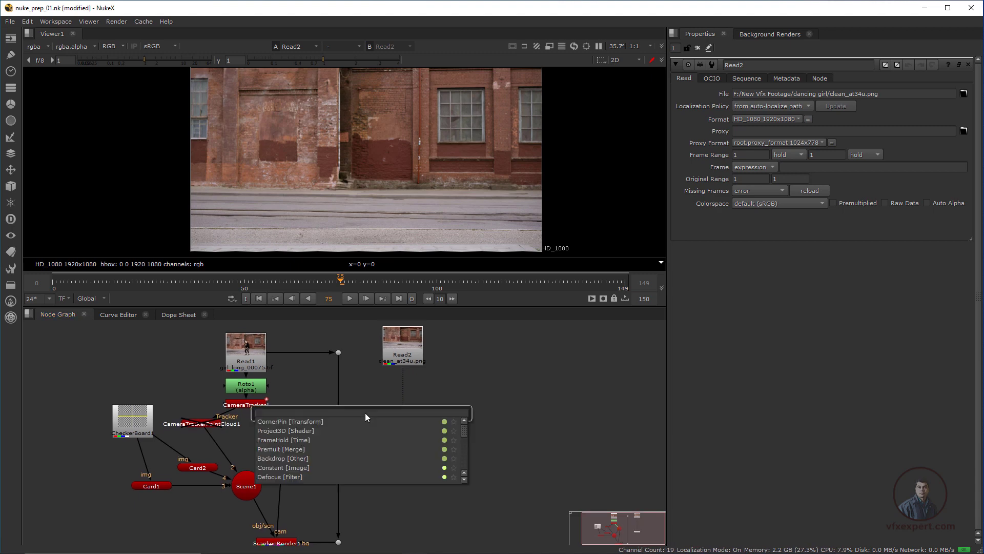
pyautogui.write('fra')
pyautogui.click(302, 421)
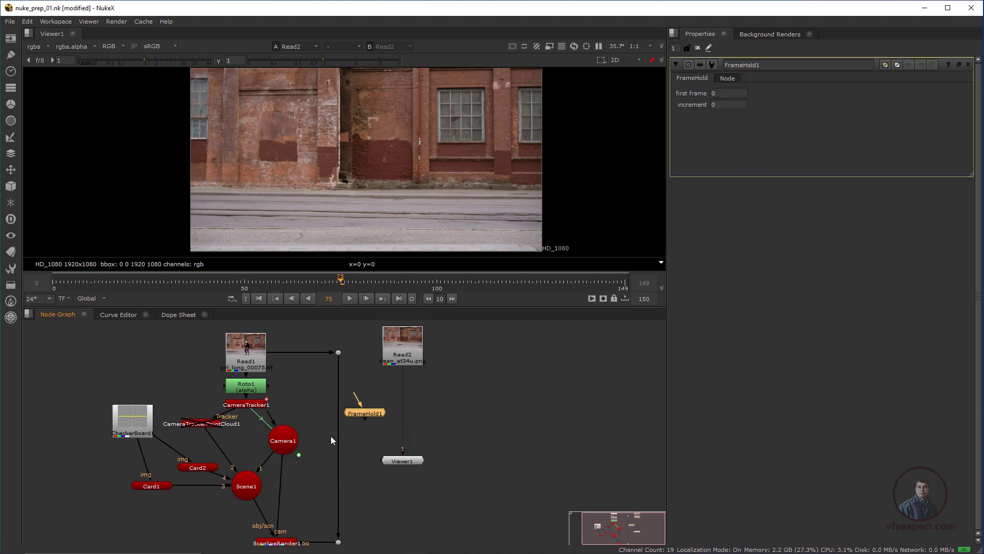
pyautogui.moveTo(366, 414); pyautogui.dragTo(349, 434)
pyautogui.moveTo(413, 466); pyautogui.dragTo(413, 477)
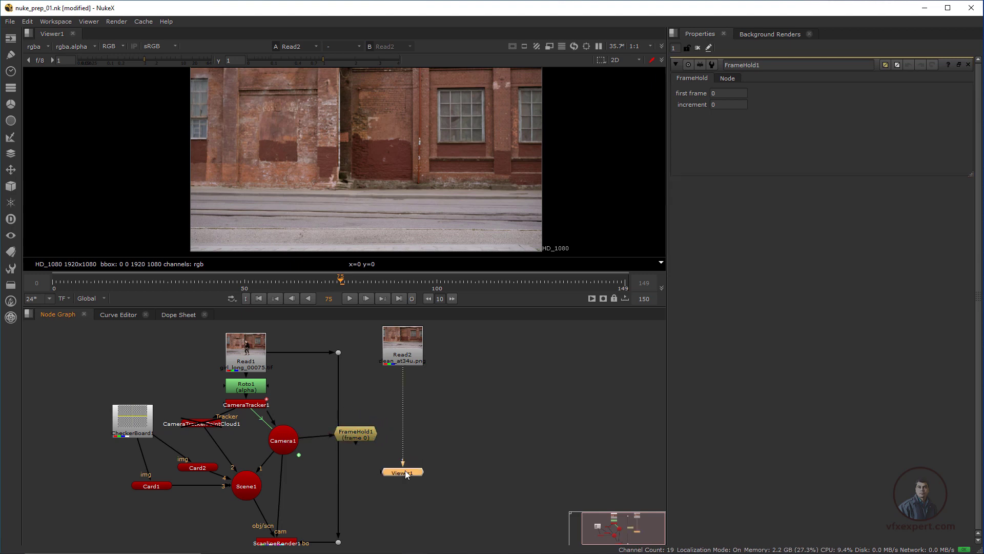
# Step: Set the first frame of FrameHold1 to 34
pyautogui.click(362, 437)
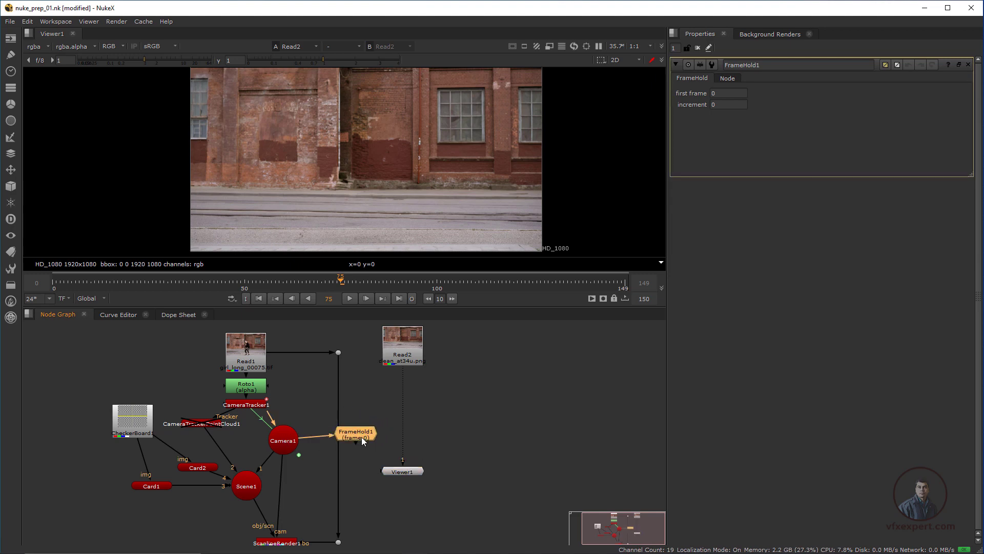
pyautogui.click(721, 94)
pyautogui.write('34')
pyautogui.press('Return')
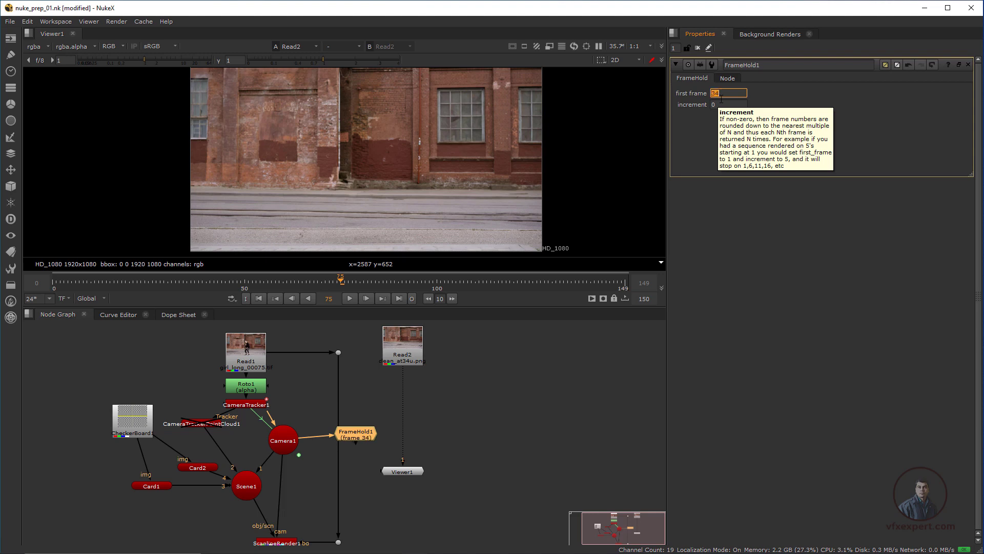
pyautogui.click(464, 399)
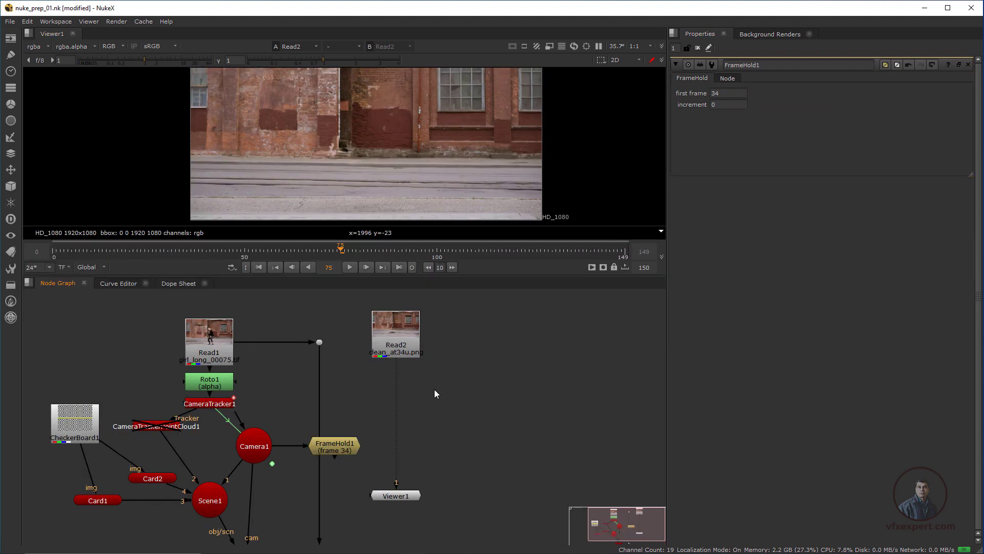
# Step: Add a Project3D node between Read2 and Viewer1, with its camera input fed by FrameHold1
pyautogui.moveTo(435, 390); pyautogui.dragTo(424, 389, button='middle')
pyautogui.scroll(-1, 425, 389)
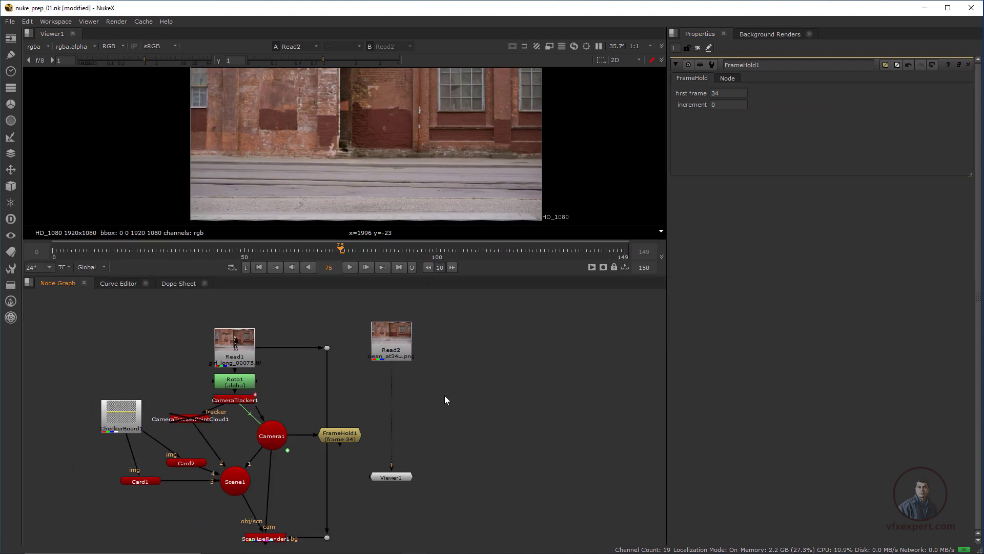
pyautogui.press('Tab')
pyautogui.write('pro')
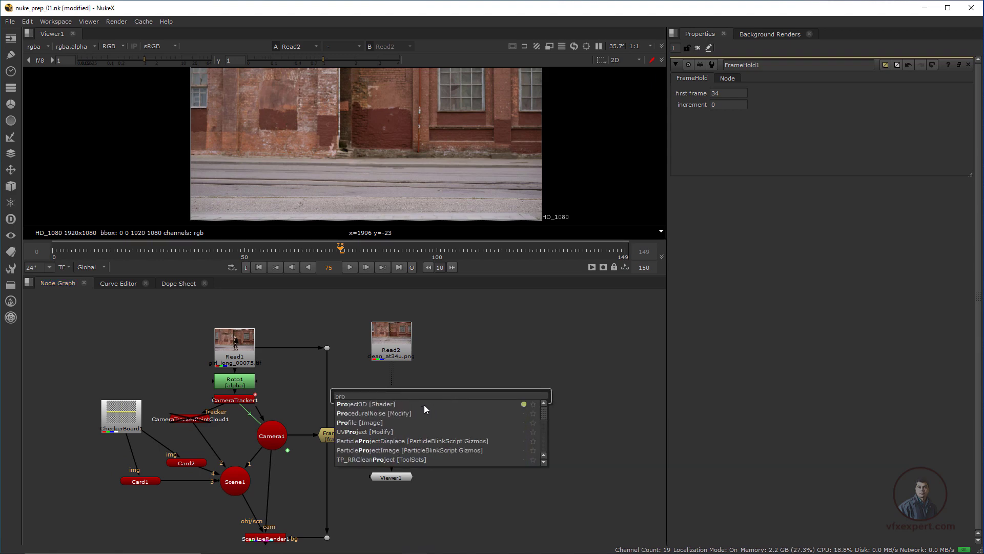
pyautogui.click(378, 404)
pyautogui.moveTo(439, 400); pyautogui.dragTo(412, 425)
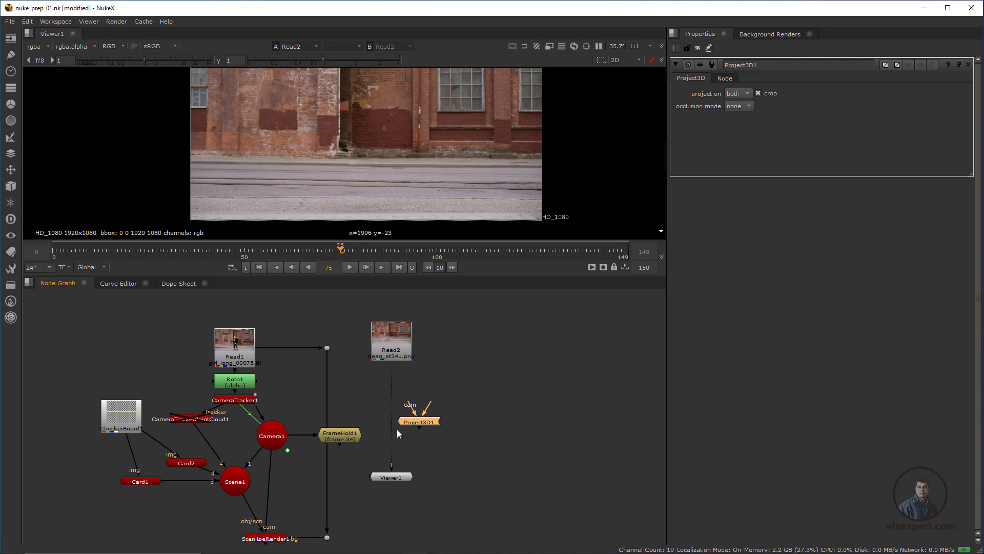
pyautogui.moveTo(411, 420)
pyautogui.mouseDown()
pyautogui.moveTo(382, 419)
pyautogui.moveTo(358, 438)
pyautogui.moveTo(348, 432)
pyautogui.moveTo(390, 425)
pyautogui.moveTo(407, 436)
pyautogui.mouseUp()
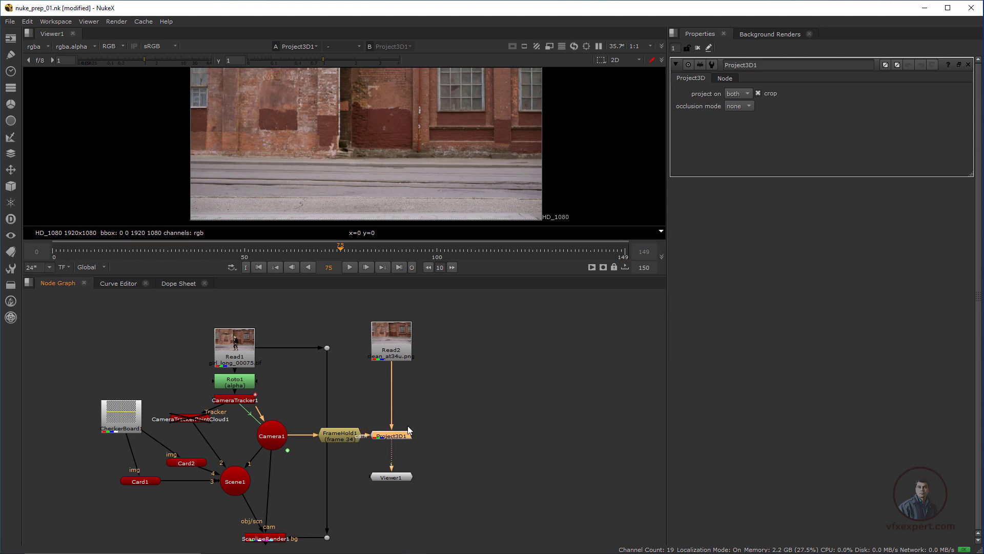
# Step: Move Viewer1 further below Project3D1 and check the clean plate output in the viewer
pyautogui.moveTo(422, 418); pyautogui.dragTo(408, 399, button='middle')
pyautogui.moveTo(389, 460); pyautogui.dragTo(389, 482)
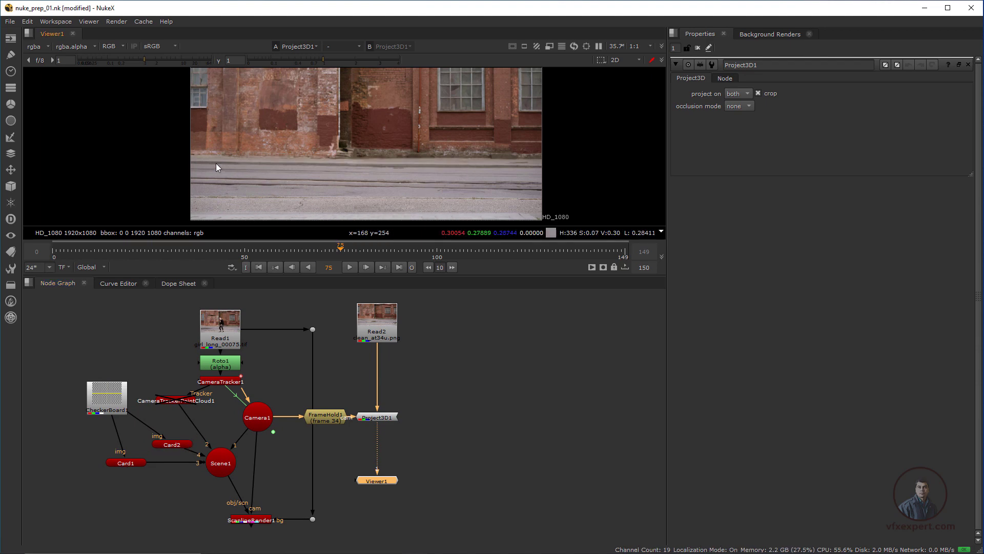
pyautogui.moveTo(400, 157); pyautogui.dragTo(386, 220, button='middle')
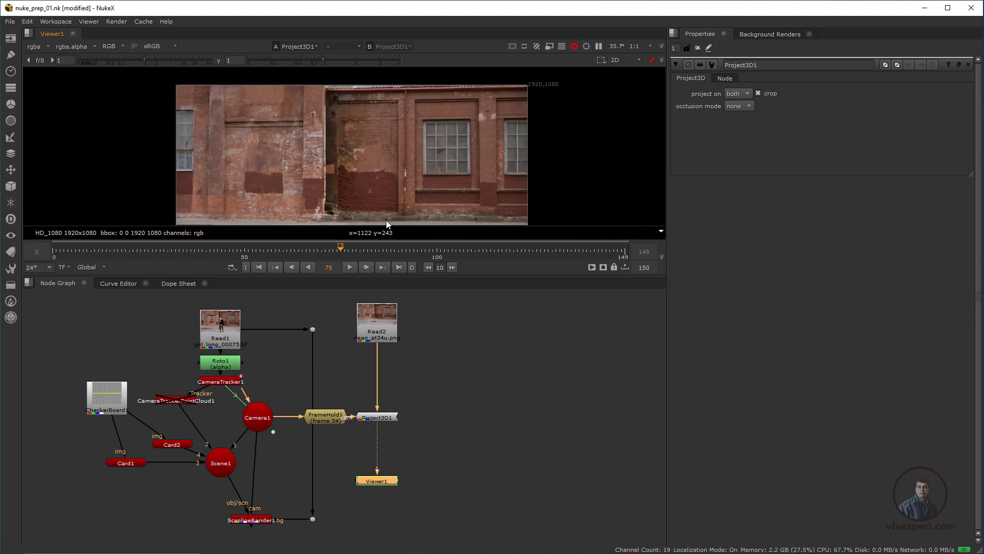
pyautogui.scroll(-2, 391, 195)
pyautogui.moveTo(376, 183); pyautogui.dragTo(400, 164, button='middle')
pyautogui.scroll(1, 395, 166)
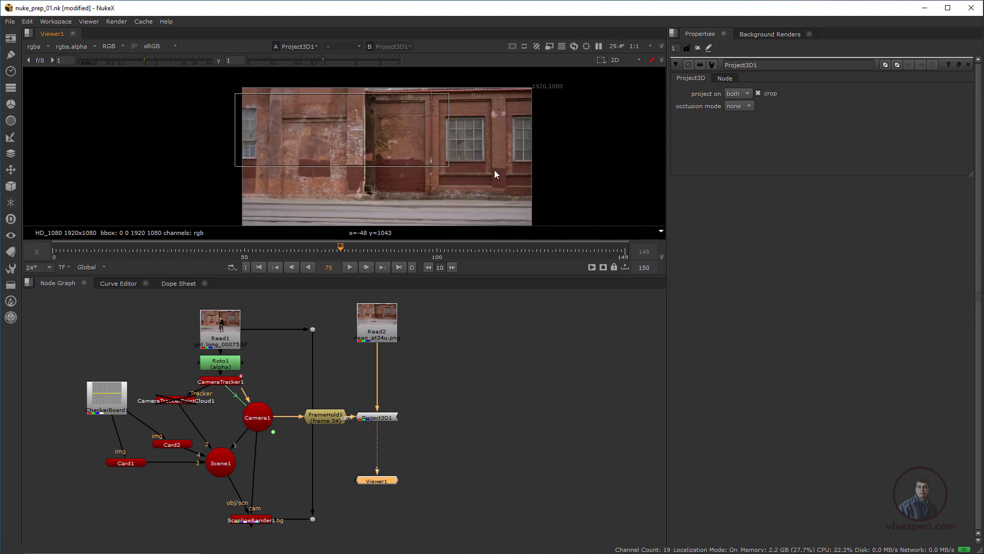
# Step: Show the Read1 footage in the viewer, enlarge the viewer area, and fit the whole frame into it
pyautogui.click(219, 331)
pyautogui.press('1')
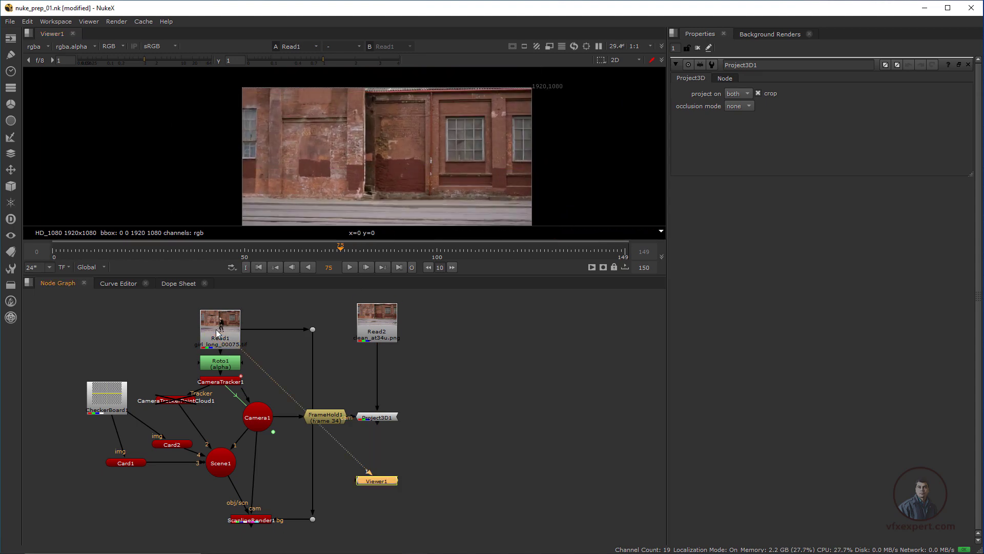
pyautogui.scroll(-1, 345, 176)
pyautogui.moveTo(389, 187); pyautogui.dragTo(385, 173, button='middle')
pyautogui.scroll(1, 384, 174)
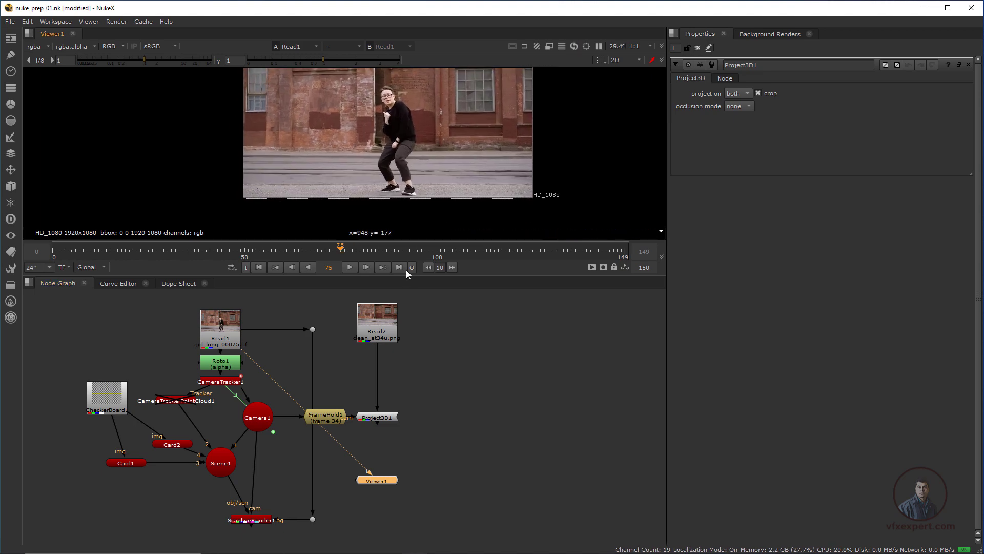
pyautogui.moveTo(407, 275); pyautogui.dragTo(411, 311)
pyautogui.press('f')
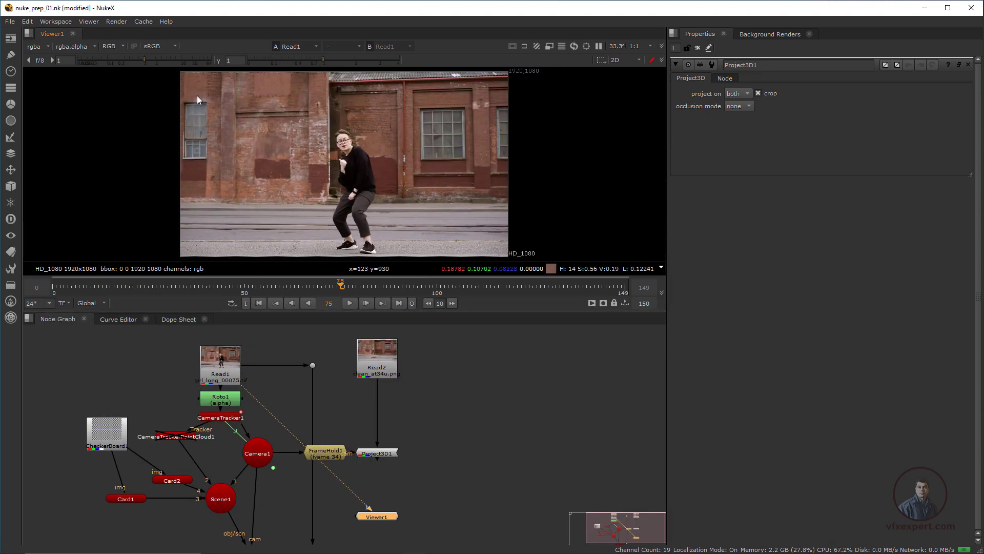
# Step: Duplicate the Card2 node and place the unconnected copy beside Project3D1
pyautogui.moveTo(408, 451); pyautogui.dragTo(414, 445, button='middle')
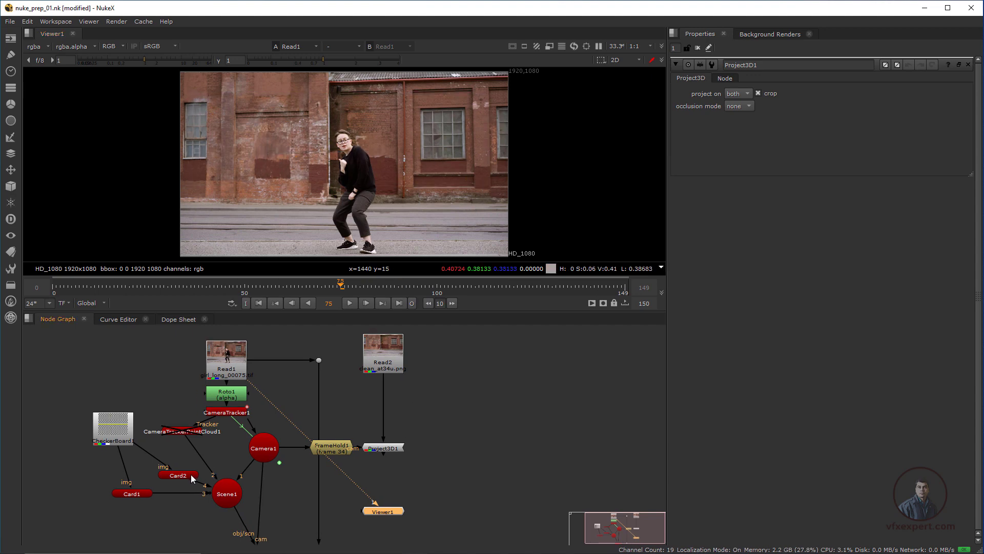
pyautogui.click(186, 475)
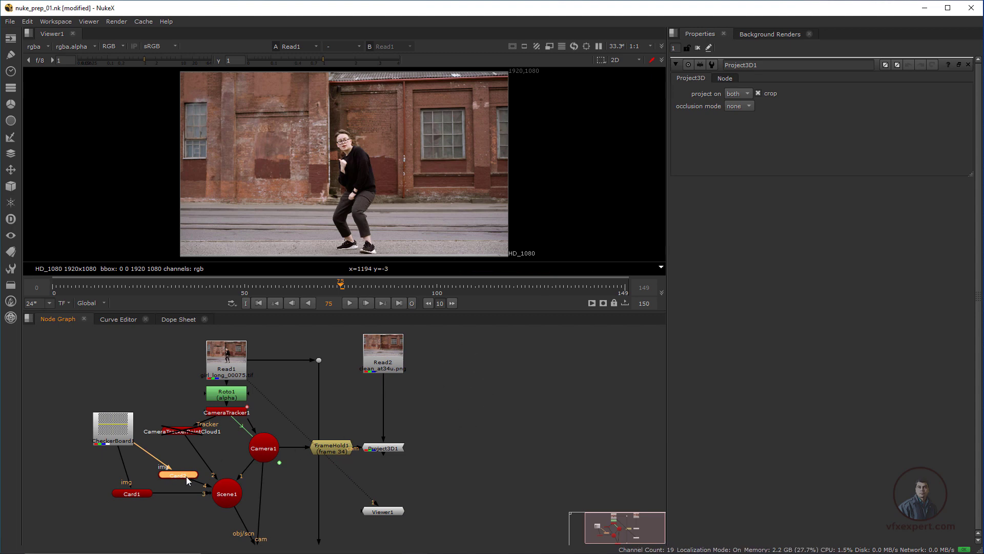
pyautogui.click(439, 441)
pyautogui.hotkey('ctrl', 'v')
pyautogui.moveTo(444, 438); pyautogui.dragTo(456, 454)
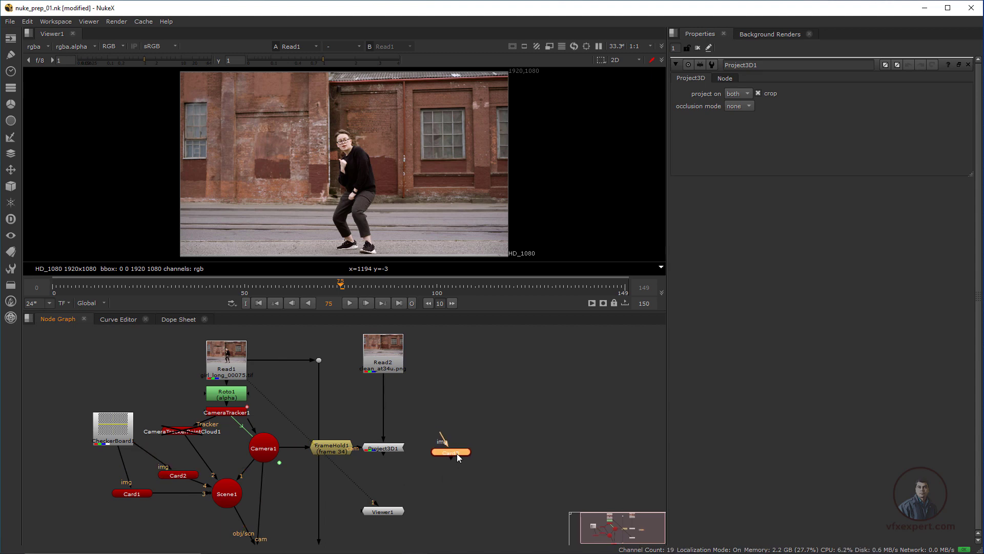
# Step: Set the render mode of the duplicated card, Card3, to textured
pyautogui.doubleClick(456, 453)
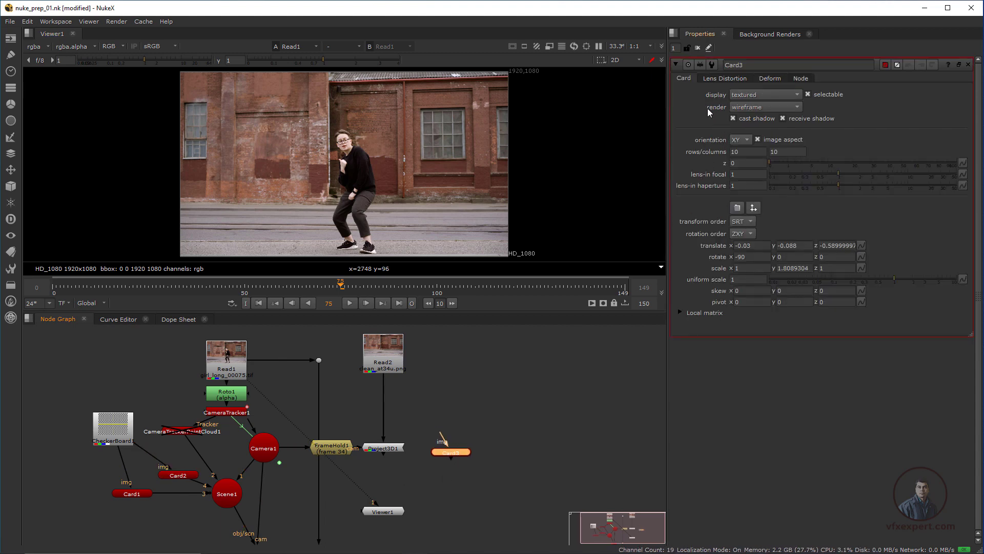
pyautogui.click(762, 106)
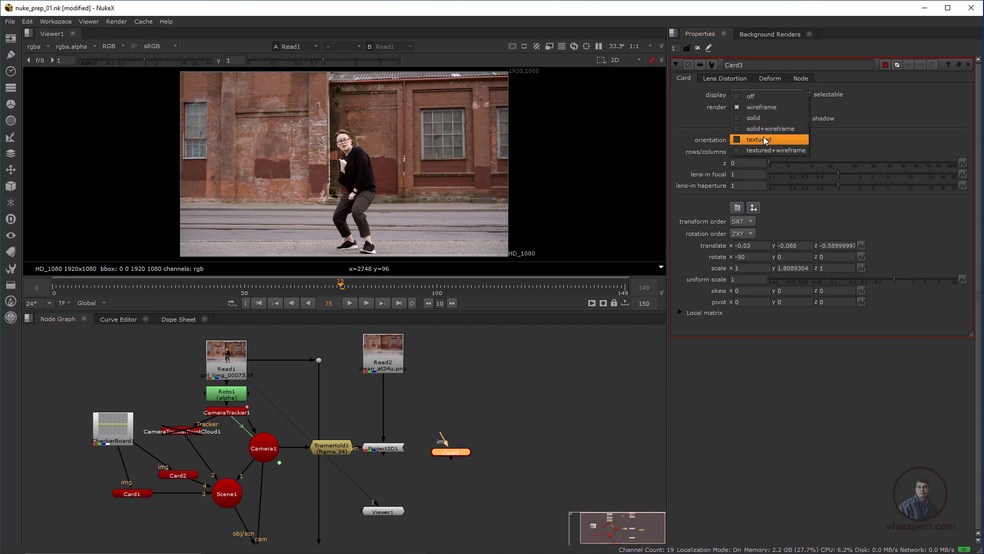
pyautogui.click(757, 139)
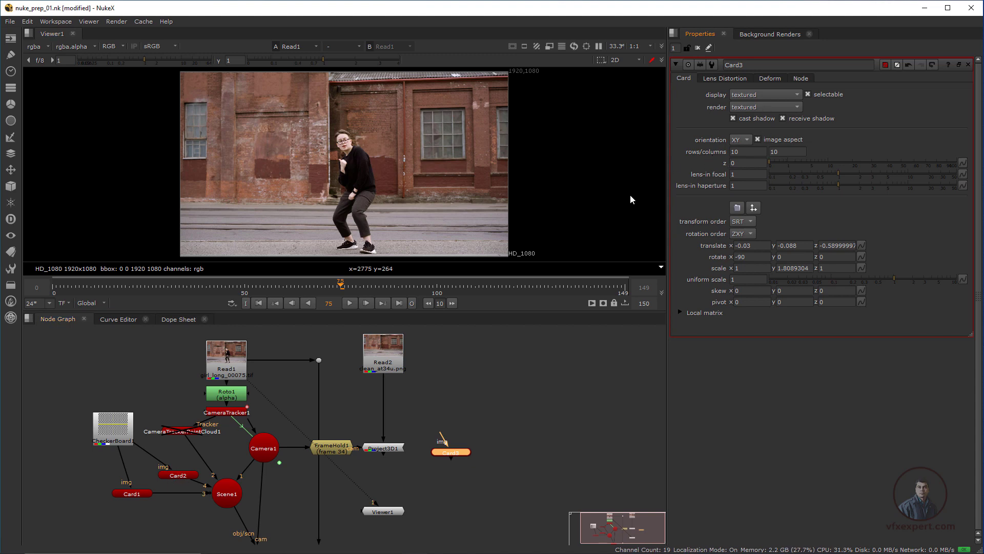
pyautogui.moveTo(388, 488); pyautogui.dragTo(401, 463, button='middle')
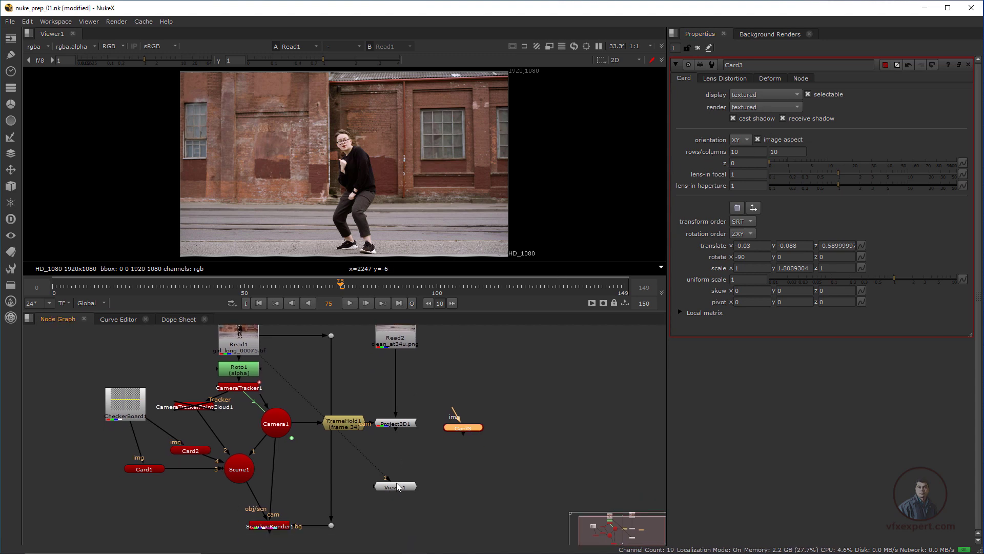
# Step: Place Card3 below Project3D1 so its image input connects to it, and move Viewer1 slightly lower
pyautogui.moveTo(464, 428); pyautogui.dragTo(399, 450)
pyautogui.click(401, 344)
pyautogui.scroll(-2, 398, 450)
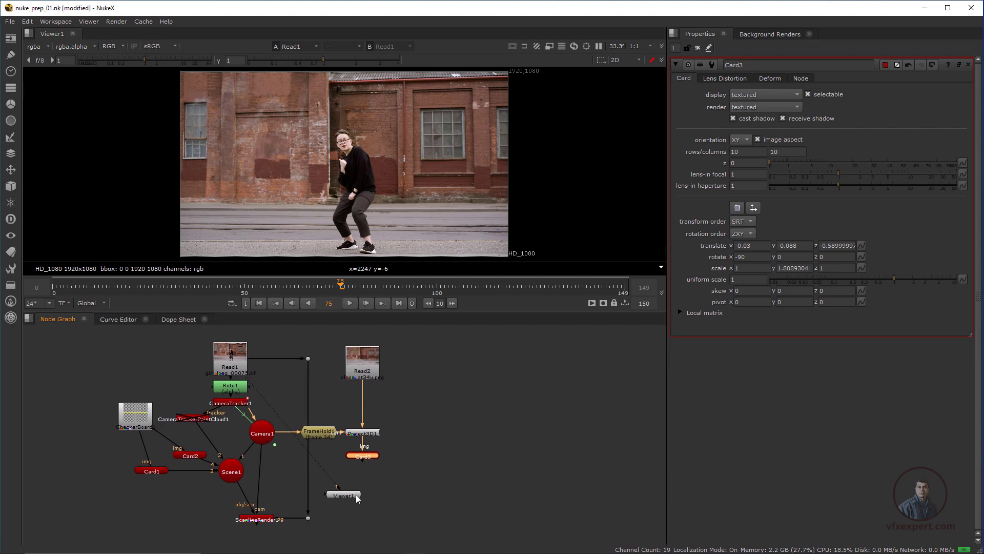
pyautogui.moveTo(355, 494); pyautogui.dragTo(349, 504)
pyautogui.click(371, 475)
pyautogui.scroll(2, 373, 477)
pyautogui.moveTo(374, 478); pyautogui.dragTo(373, 440, button='middle')
# Step: Duplicate ScanlineRender1 below Card3, move Viewer1 aside, and connect the copy's cam input to Camera1
pyautogui.click(238, 489)
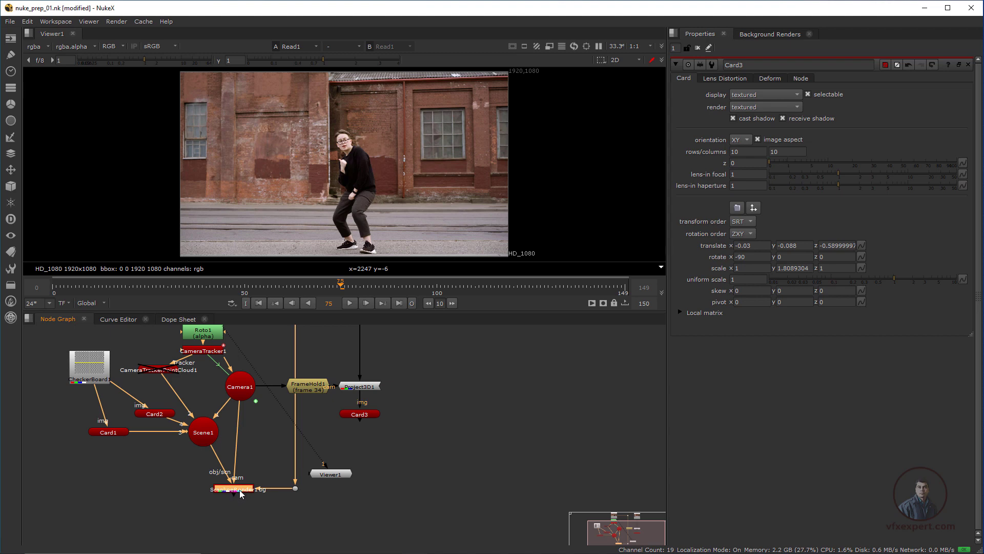
pyautogui.click(408, 460)
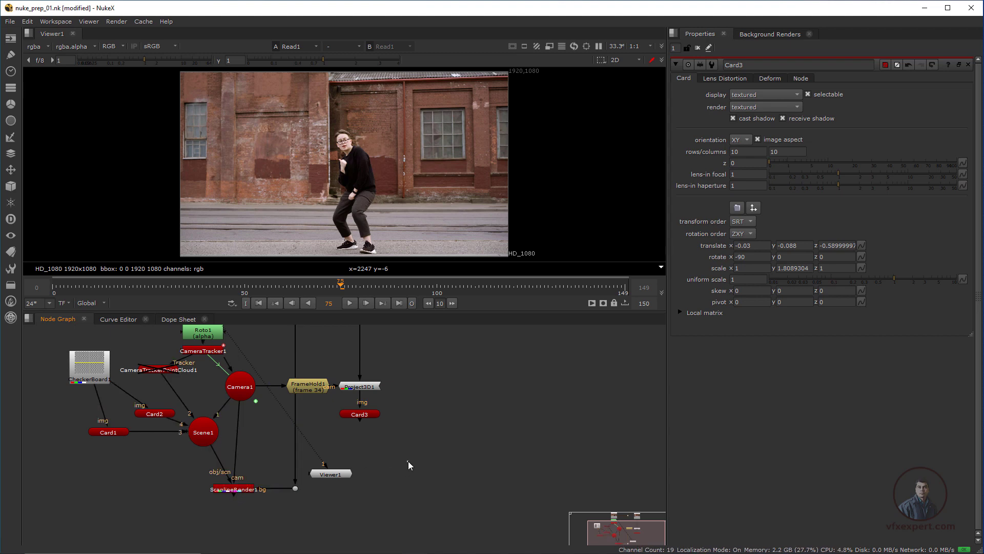
pyautogui.hotkey('ctrl', 'v')
pyautogui.moveTo(408, 461); pyautogui.dragTo(432, 471, button='middle')
pyautogui.moveTo(362, 483); pyautogui.dragTo(225, 518)
pyautogui.moveTo(432, 470); pyautogui.dragTo(239, 389)
# Step: Connect ScanlineRender2's bg input to the Read1 dot and its obj/scn input to Card3, aligning it under Card3
pyautogui.scroll(2, 390, 463)
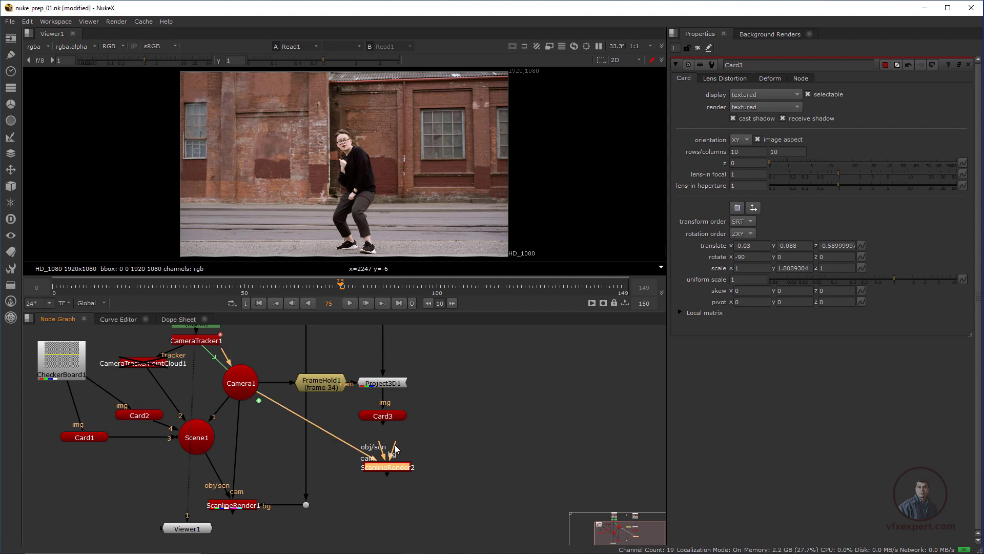
pyautogui.scroll(-2, 412, 451)
pyautogui.moveTo(420, 455); pyautogui.dragTo(423, 495, button='middle')
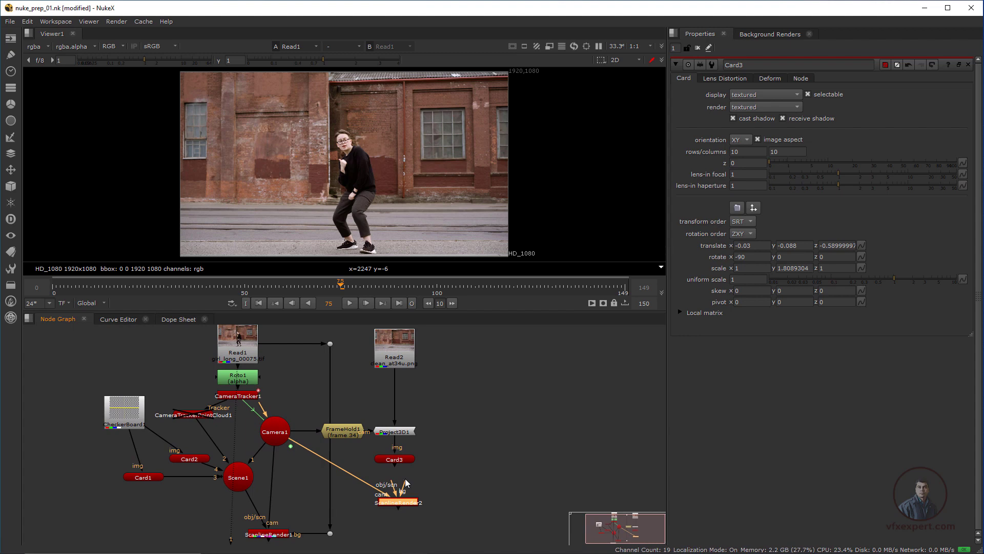
pyautogui.moveTo(410, 484); pyautogui.dragTo(331, 345)
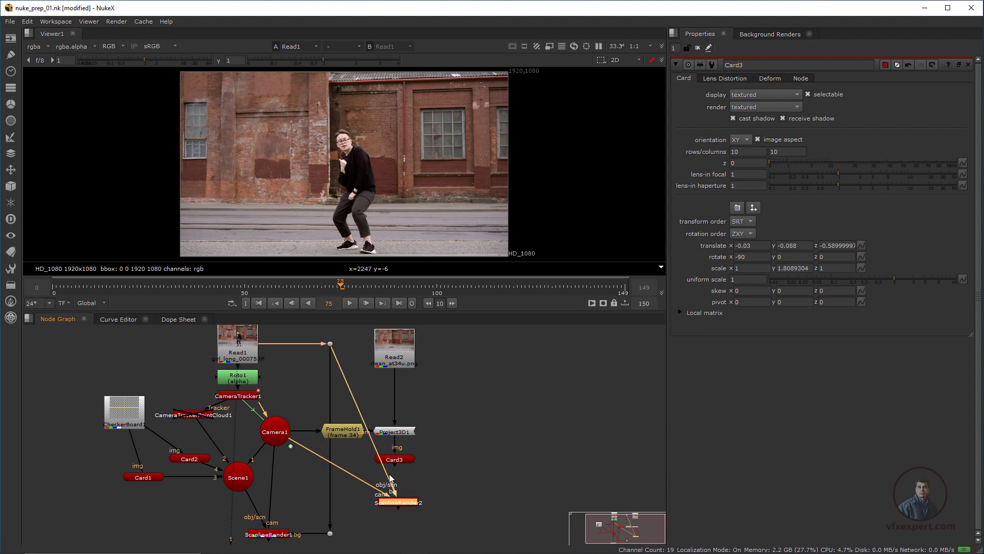
pyautogui.scroll(2, 397, 490)
pyautogui.moveTo(393, 487); pyautogui.dragTo(403, 456)
pyautogui.moveTo(406, 508); pyautogui.dragTo(403, 503)
pyautogui.scroll(-2, 407, 501)
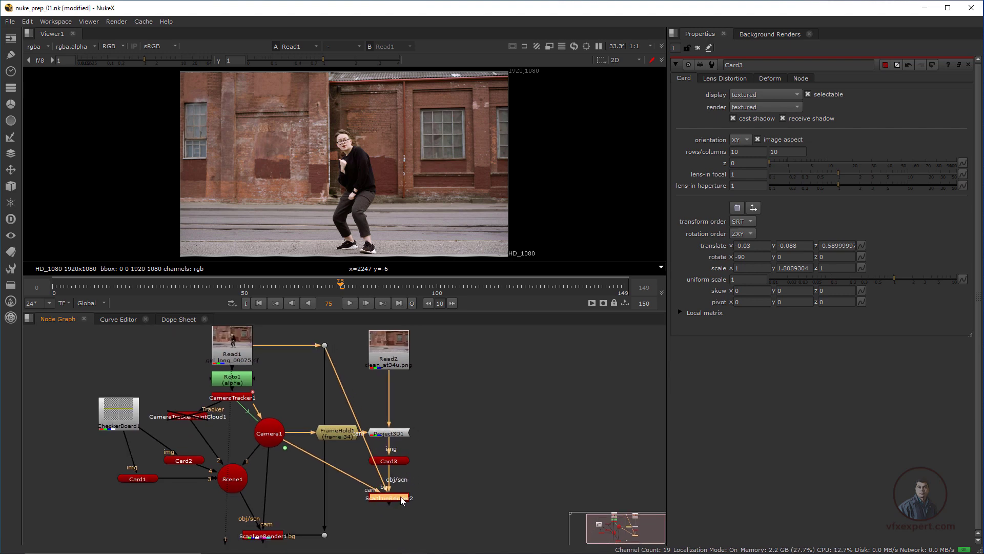
# Step: View the ScanlineRender2 output, then show the Read2 clean plate for comparison
pyautogui.press('1')
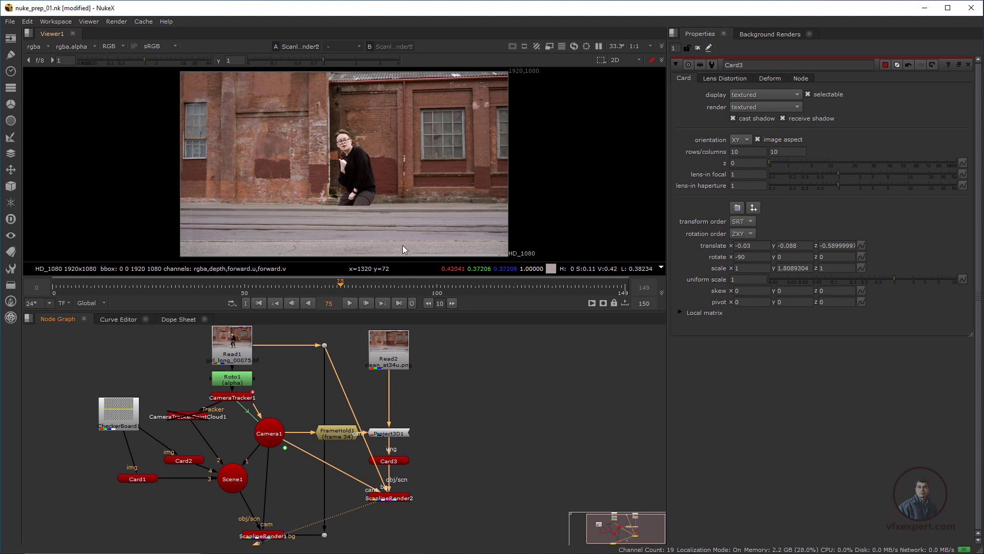
pyautogui.click(399, 351)
pyautogui.press('1')
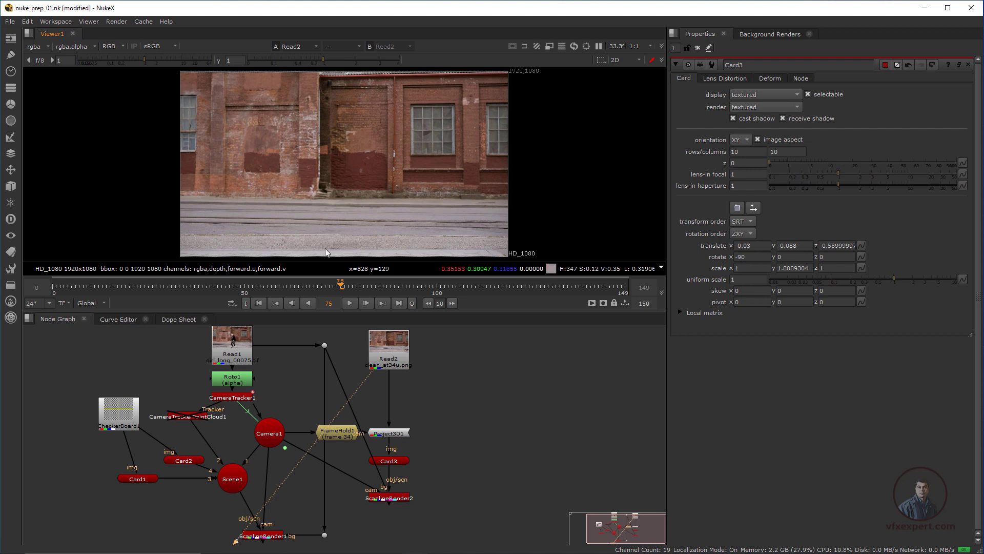
pyautogui.moveTo(348, 177); pyautogui.dragTo(440, 254)
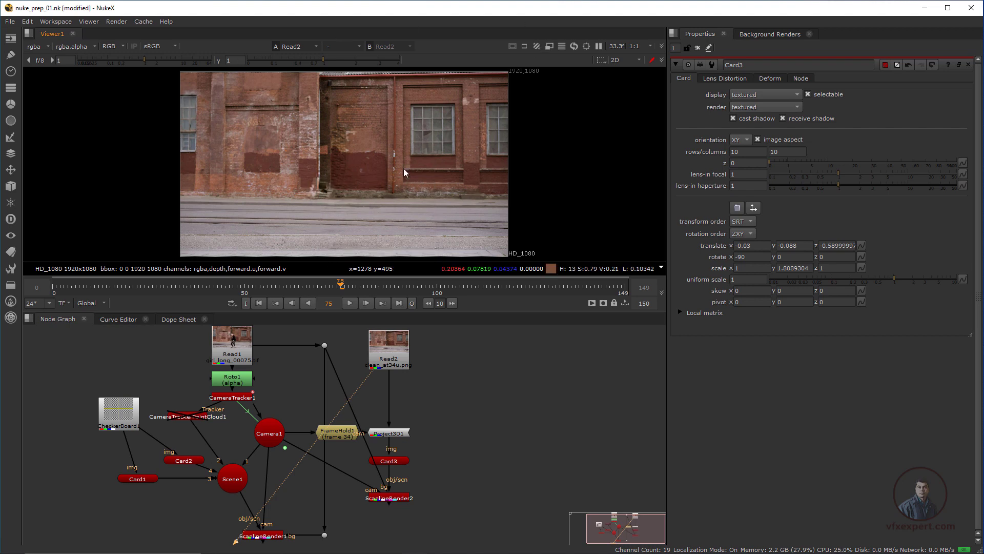
# Step: Move Viewer1 to the right of the clean plate branch, between the heights of Read2 and Project3D1
pyautogui.scroll(-2, 327, 447)
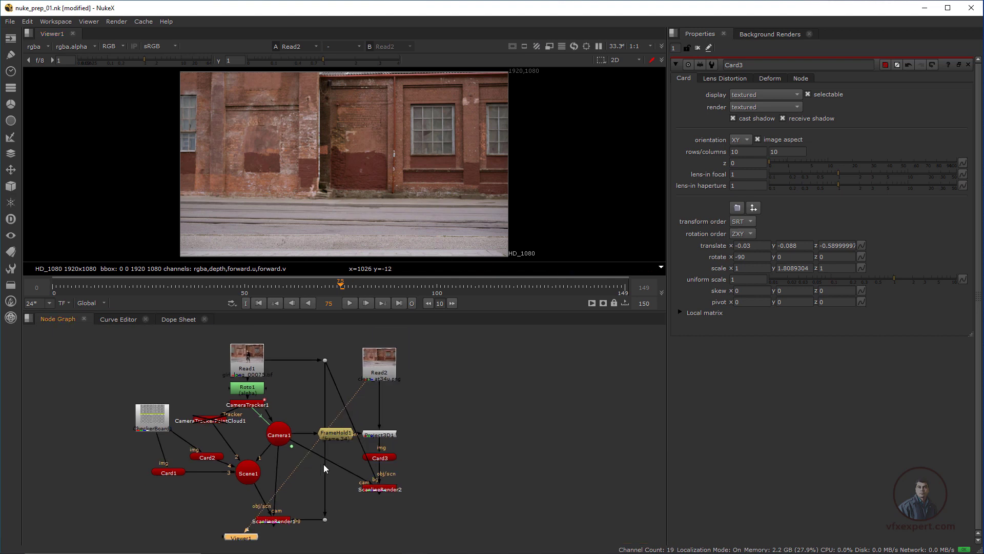
pyautogui.moveTo(248, 515); pyautogui.dragTo(462, 421)
pyautogui.scroll(3, 399, 362)
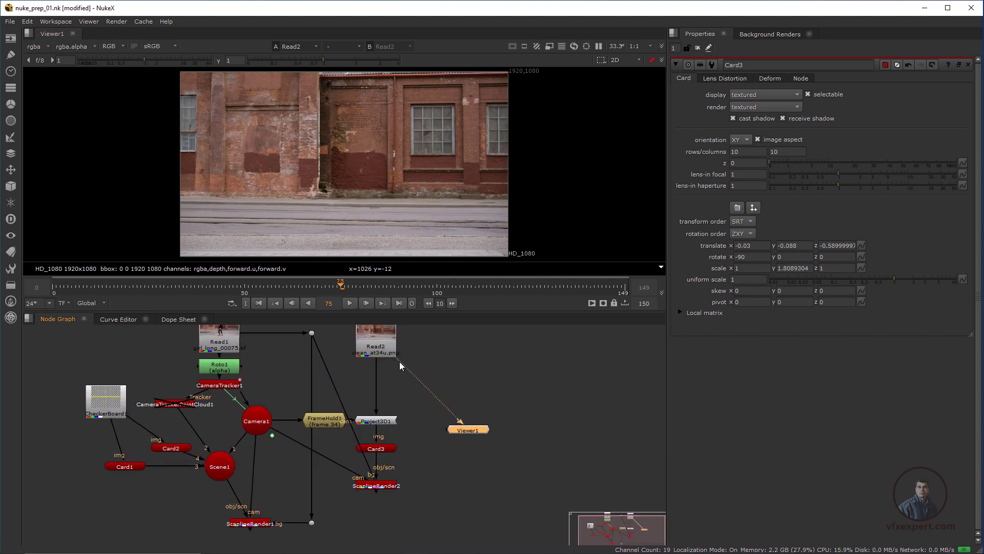
pyautogui.moveTo(376, 368); pyautogui.dragTo(392, 395, button='middle')
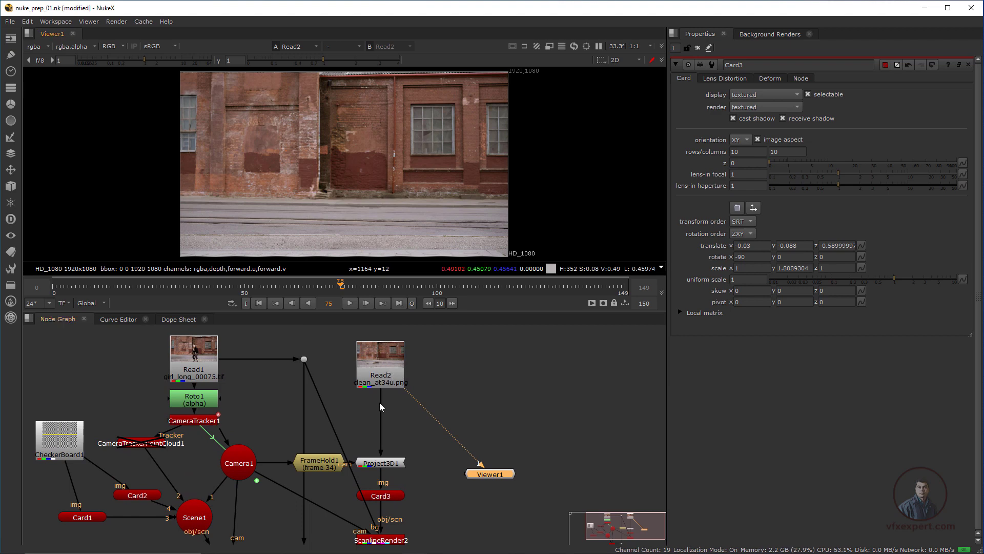
pyautogui.scroll(-2, 379, 401)
pyautogui.scroll(2, 396, 425)
pyautogui.click(379, 365)
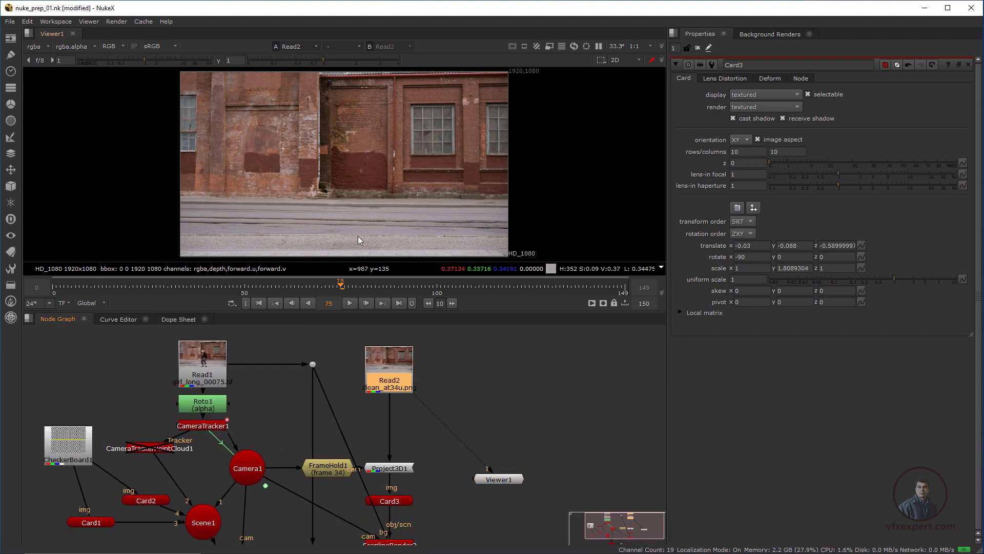
pyautogui.moveTo(391, 497); pyautogui.dragTo(385, 473, button='middle')
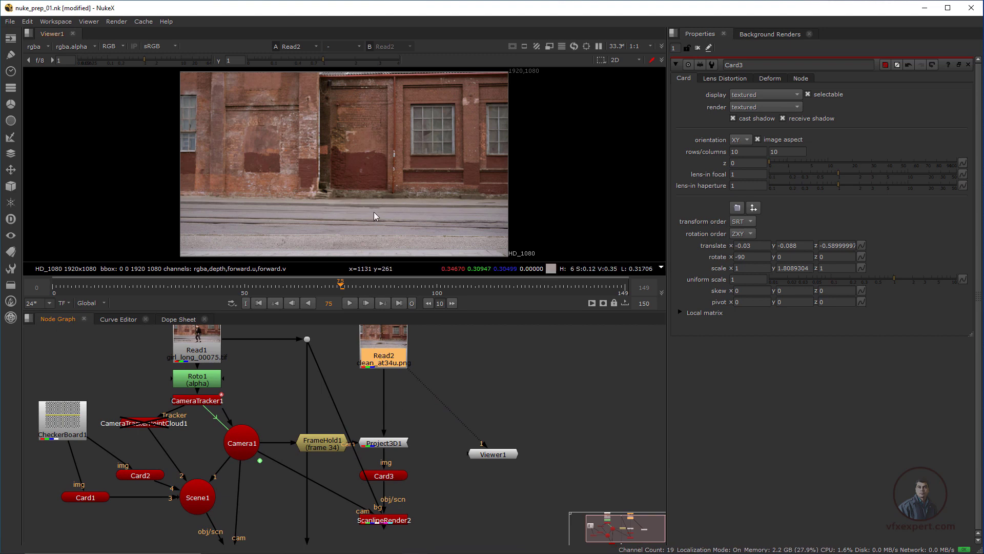
pyautogui.moveTo(374, 211); pyautogui.dragTo(377, 212, button='middle')
pyautogui.moveTo(383, 365); pyautogui.dragTo(382, 392, button='middle')
pyautogui.moveTo(494, 482); pyautogui.dragTo(516, 427)
# Step: Add an unconnected Roto node beside Read2 and draw a closed Bezier shape around the central ground area of the clean plate
pyautogui.click(461, 374)
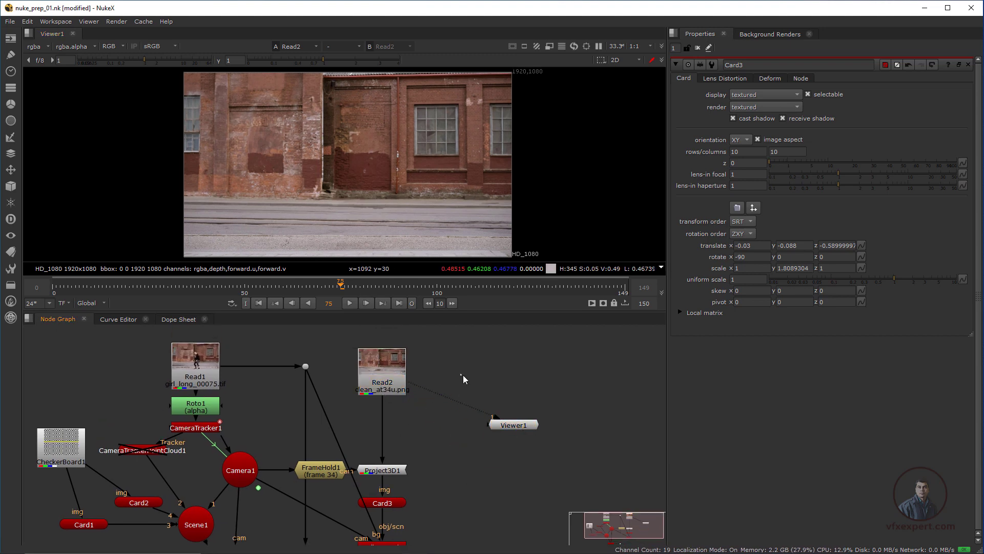
pyautogui.press('o')
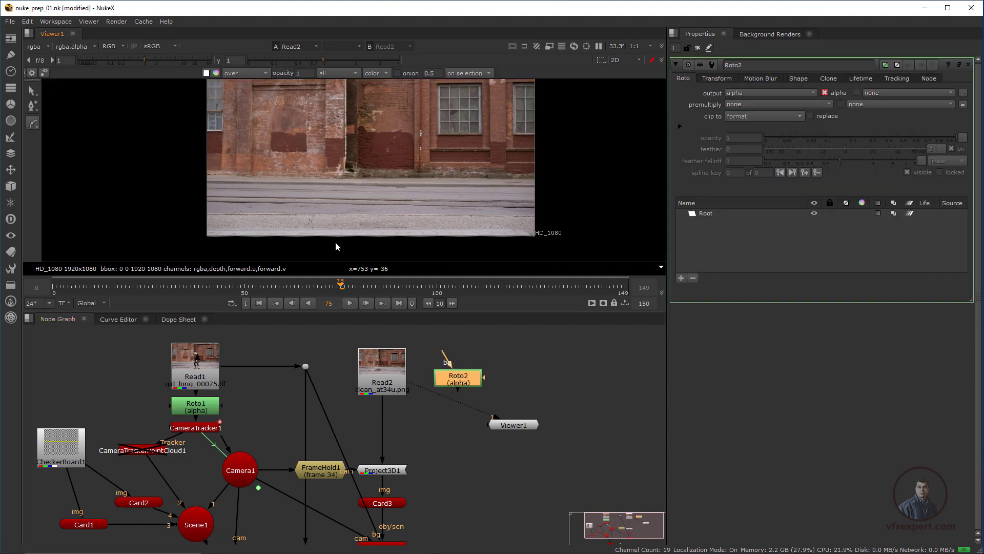
pyautogui.click(331, 241)
pyautogui.click(334, 157)
pyautogui.click(398, 144)
pyautogui.click(431, 153)
pyautogui.click(452, 180)
pyautogui.click(441, 231)
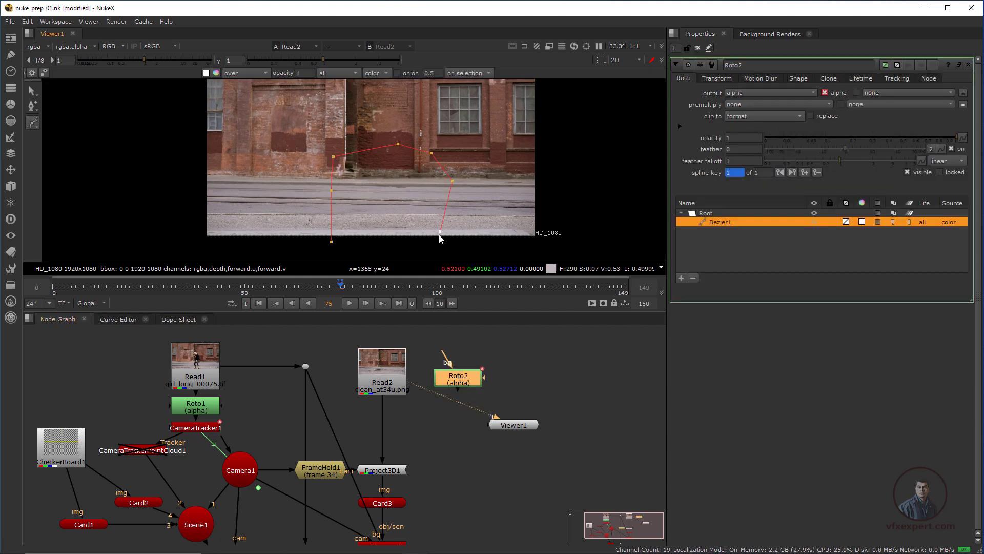
pyautogui.click(397, 241)
pyautogui.click(332, 241)
# Step: Adjust the Bezier points so the top edge follows the wall base and the lower corners extend below the frame
pyautogui.moveTo(331, 190); pyautogui.dragTo(323, 193)
pyautogui.moveTo(334, 156); pyautogui.dragTo(324, 175)
pyautogui.moveTo(398, 144); pyautogui.dragTo(403, 170)
pyautogui.moveTo(431, 153); pyautogui.dragTo(436, 172)
pyautogui.moveTo(440, 231); pyautogui.dragTo(450, 245)
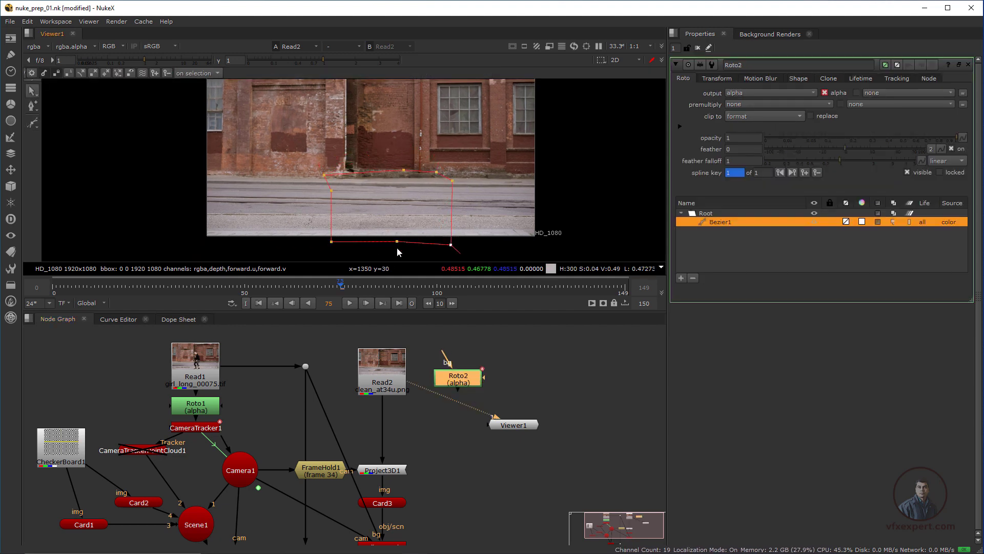
pyautogui.moveTo(331, 242); pyautogui.dragTo(326, 242)
# Step: Reposition Viewer1 and the Roto2 node to free space beside the clean plate branch
pyautogui.moveTo(390, 357); pyautogui.dragTo(376, 366, button='middle')
pyautogui.moveTo(502, 435); pyautogui.dragTo(514, 440)
pyautogui.click(506, 385)
pyautogui.moveTo(476, 407); pyautogui.dragTo(472, 403, button='middle')
pyautogui.click(447, 385)
pyautogui.moveTo(448, 387); pyautogui.dragTo(471, 379)
# Step: Insert a Copy node between Read2 and Project3D1, with Roto2 placed beside it and feeding its A input
pyautogui.click(420, 417)
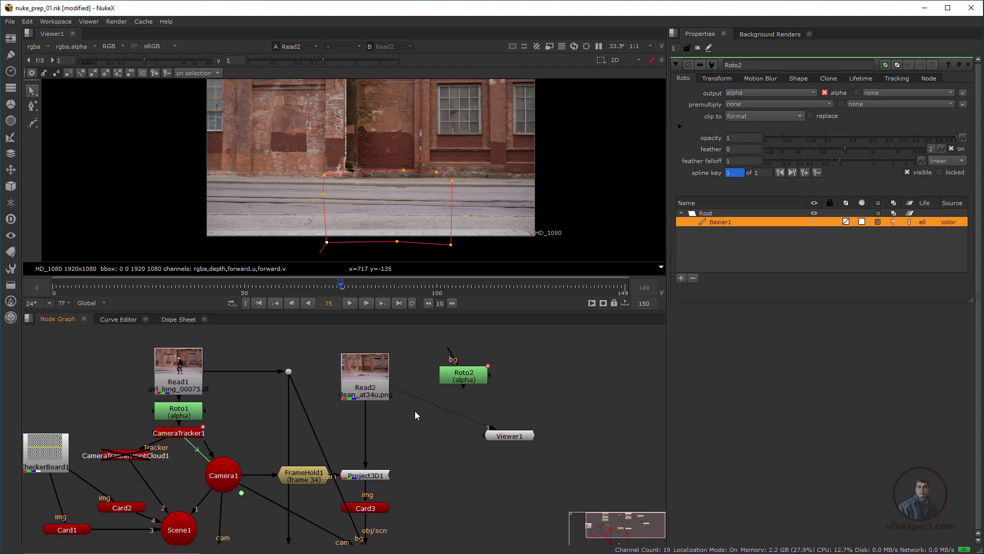
pyautogui.press('k')
pyautogui.moveTo(425, 418); pyautogui.dragTo(376, 439)
pyautogui.moveTo(466, 377); pyautogui.dragTo(453, 391)
pyautogui.moveTo(510, 436); pyautogui.dragTo(525, 453)
pyautogui.moveTo(452, 391); pyautogui.dragTo(441, 438)
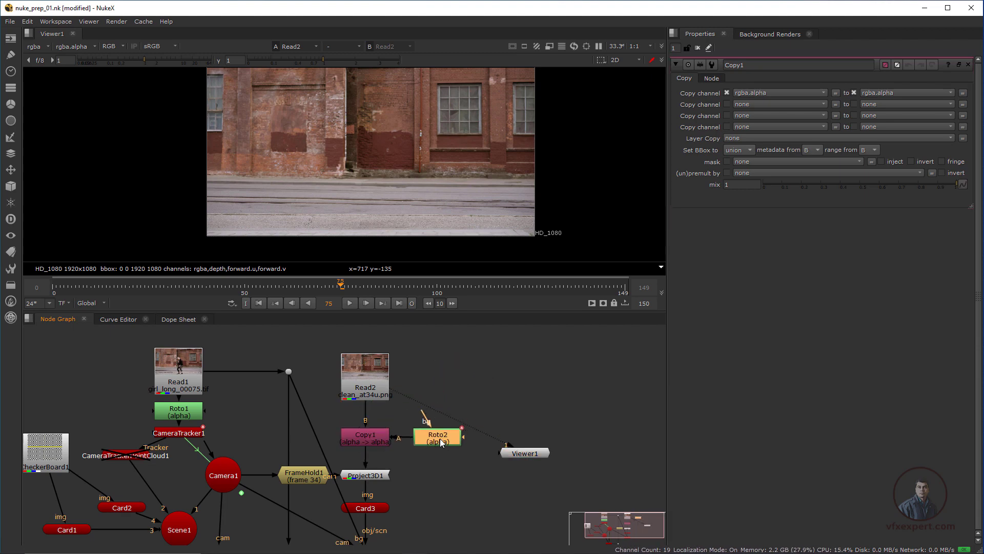
pyautogui.moveTo(380, 438); pyautogui.dragTo(428, 435)
pyautogui.moveTo(378, 464); pyautogui.dragTo(386, 476, button='middle')
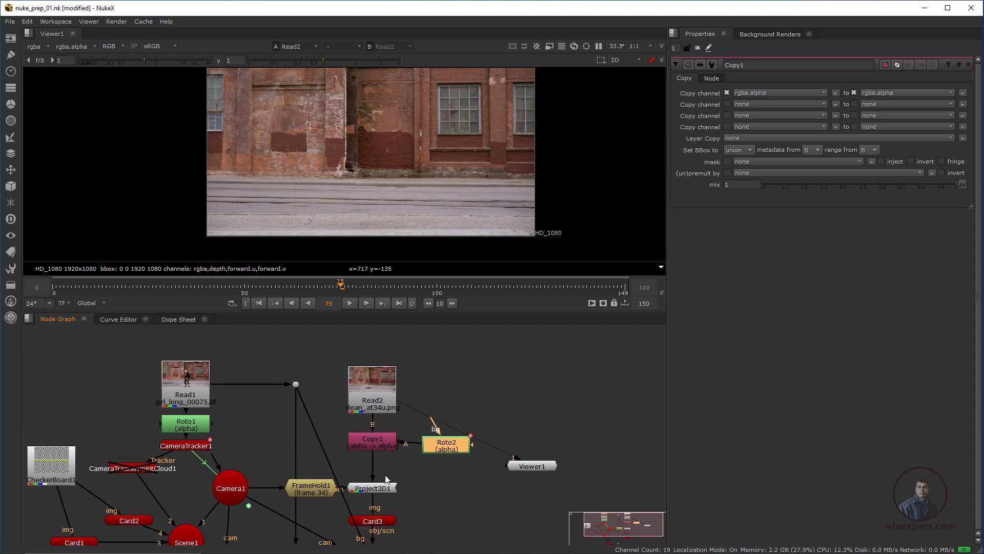
# Step: Add a Premult node after Copy1 and inspect the masked ground patch in the viewer
pyautogui.click(368, 441)
pyautogui.press('Tab')
pyautogui.write('pre')
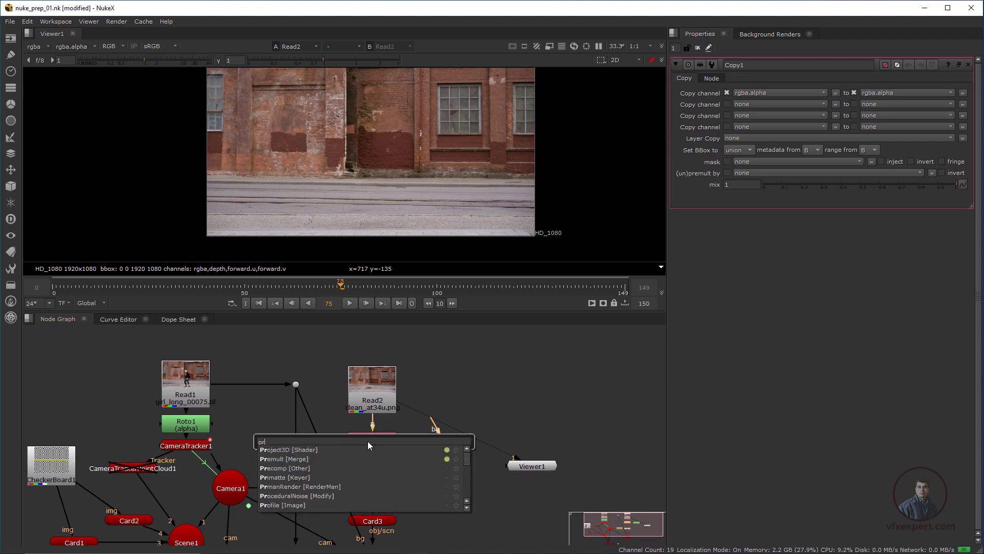
pyautogui.click(304, 464)
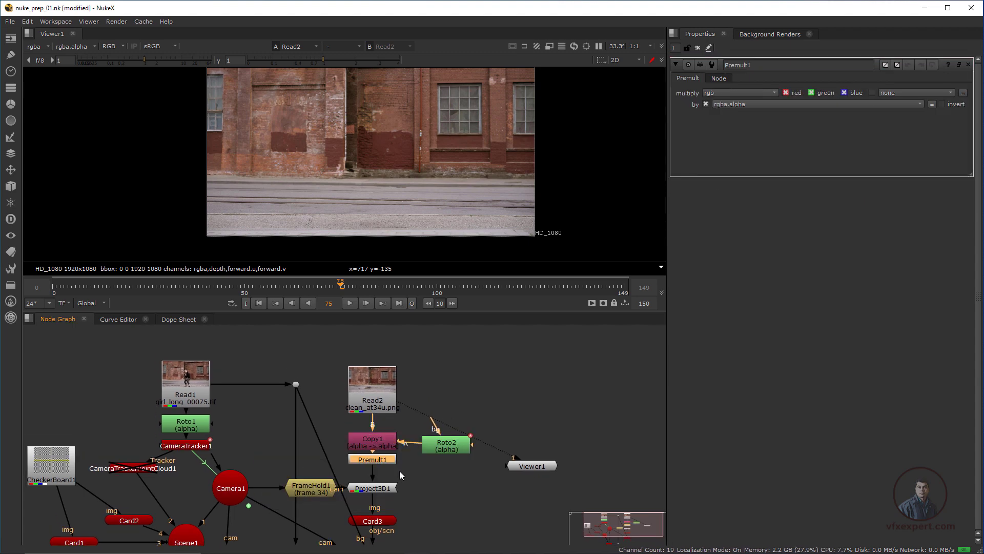
pyautogui.moveTo(399, 470); pyautogui.dragTo(379, 475, button='middle')
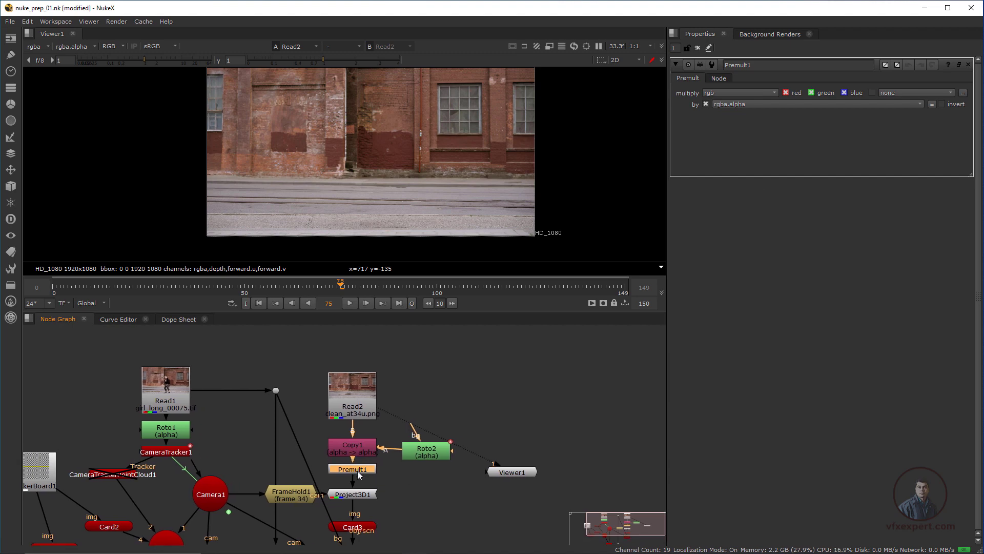
pyautogui.press('1')
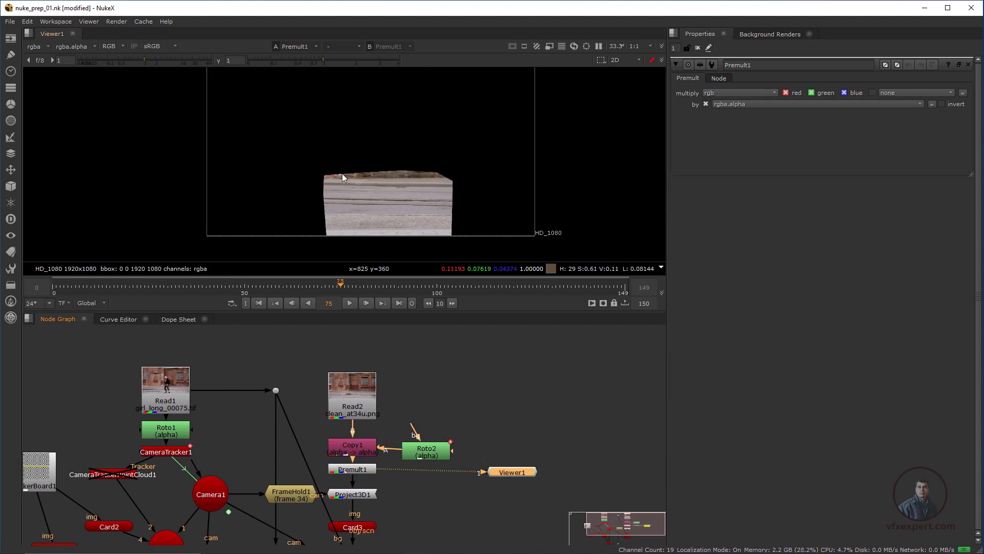
pyautogui.moveTo(387, 211); pyautogui.dragTo(477, 230)
pyautogui.moveTo(292, 152); pyautogui.dragTo(497, 246)
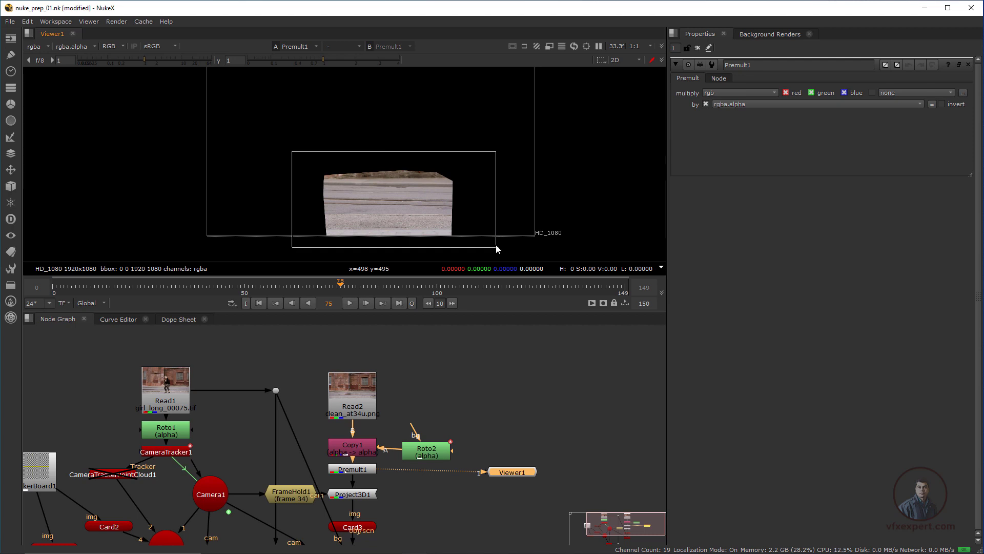
# Step: Switch the viewer to ScanlineRender2 and check the masked patch projected over the footage
pyautogui.moveTo(426, 487); pyautogui.dragTo(442, 389, button='middle')
pyautogui.scroll(1, 368, 456)
pyautogui.scroll(-1, 372, 459)
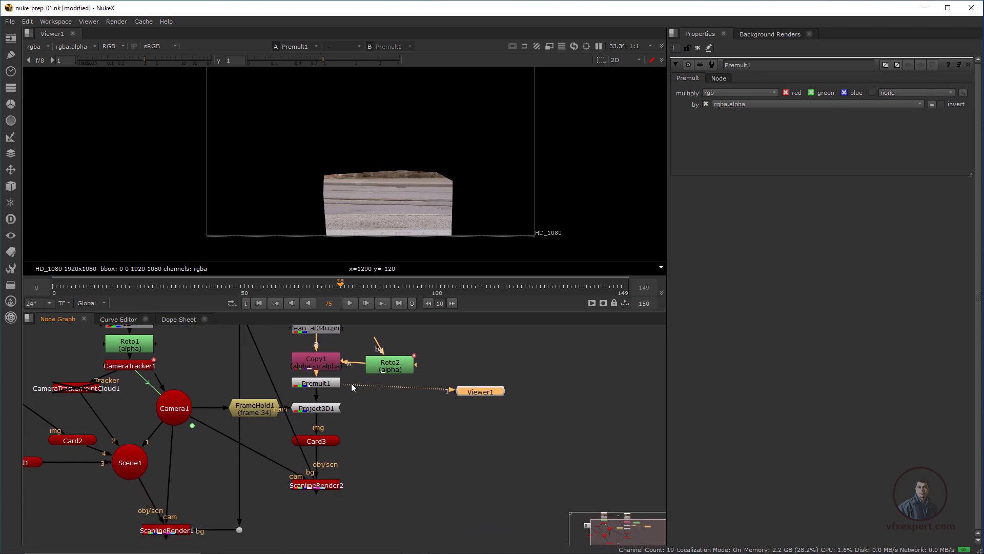
pyautogui.moveTo(352, 383); pyautogui.dragTo(328, 484)
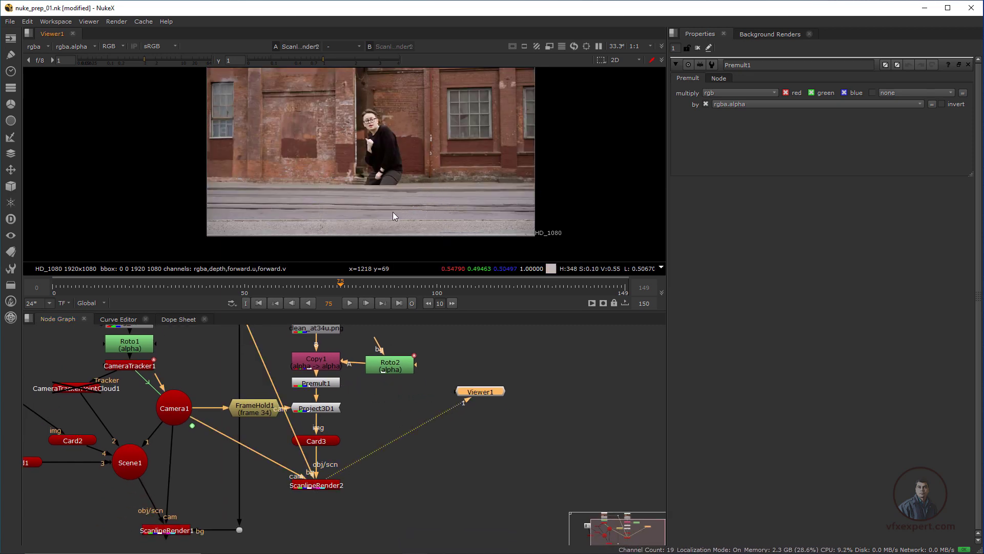
pyautogui.moveTo(409, 242); pyautogui.dragTo(410, 242)
pyautogui.moveTo(369, 422); pyautogui.dragTo(384, 483, button='middle')
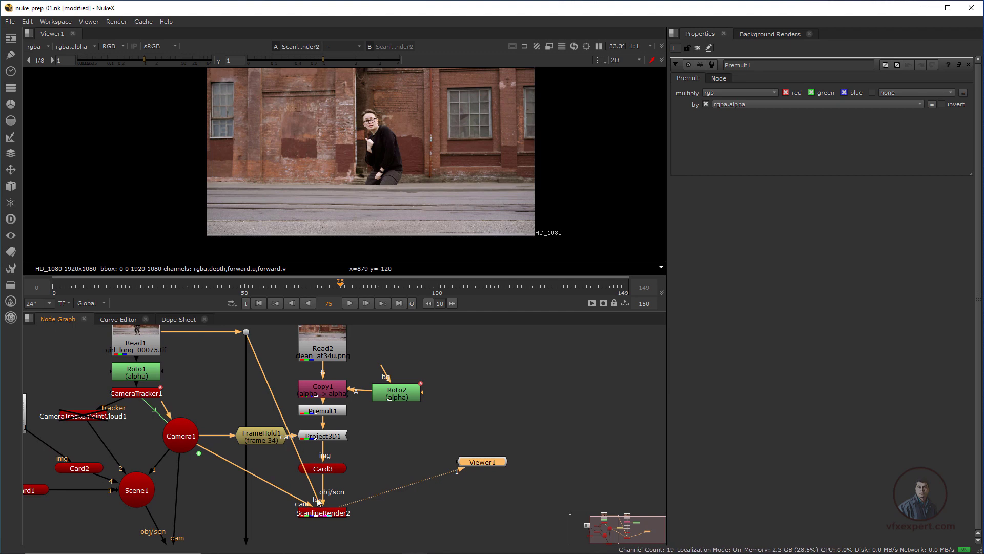
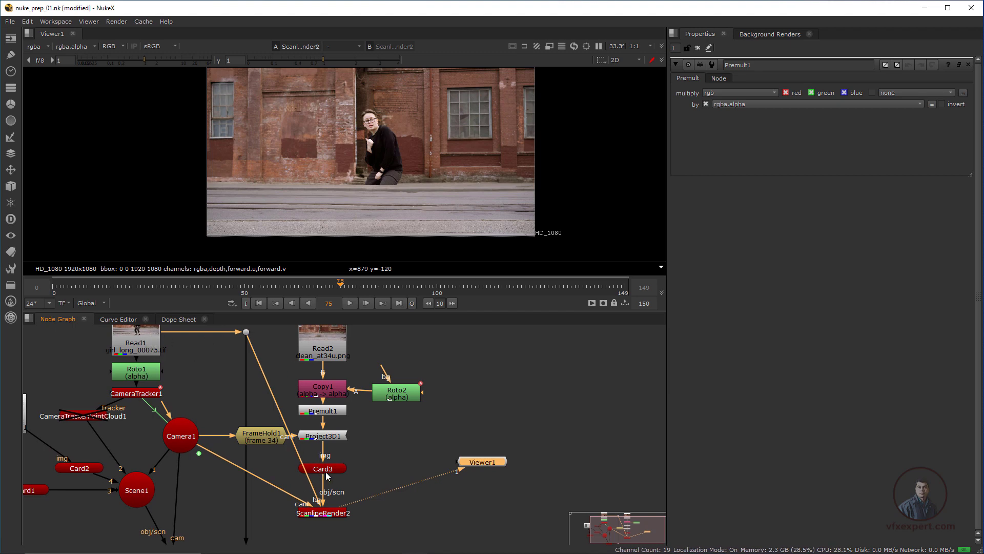
# Step: Move Viewer1 beside ScanlineRender2 and disconnect the Read1 footage from the renderer's bg input
pyautogui.moveTo(325, 471); pyautogui.dragTo(326, 451, button='middle')
pyautogui.moveTo(464, 470); pyautogui.dragTo(449, 504)
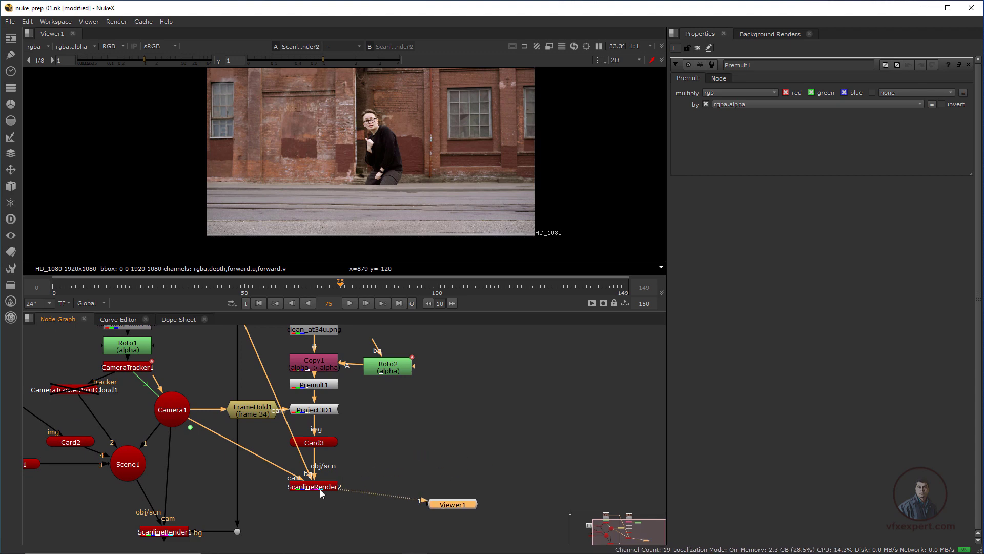
pyautogui.moveTo(311, 479); pyautogui.dragTo(359, 460)
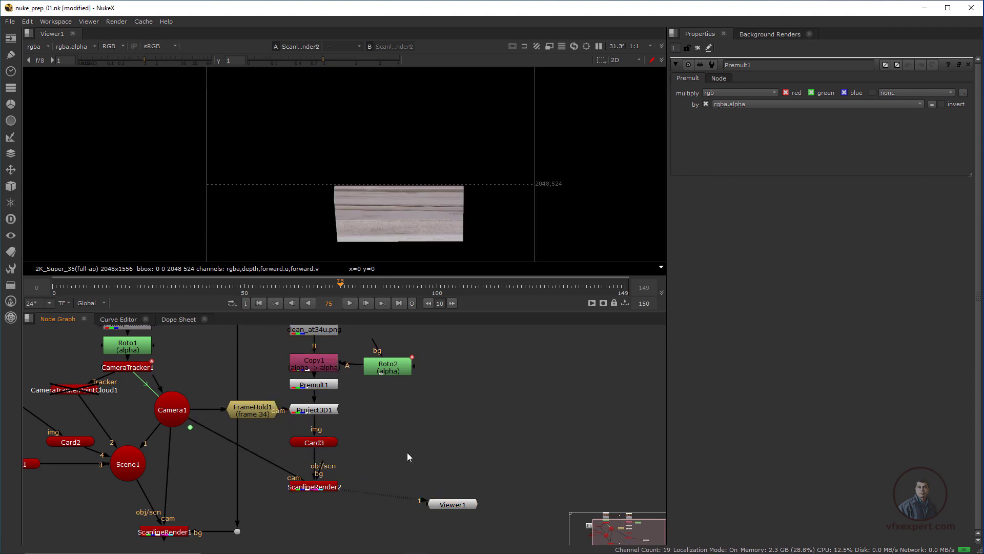
# Step: Create a Constant node to the right of Card3 and connect it to ScanlineRender2's bg input
pyautogui.press('Tab')
pyautogui.write('con')
pyautogui.click(352, 470)
pyautogui.moveTo(341, 464); pyautogui.dragTo(353, 474, button='middle')
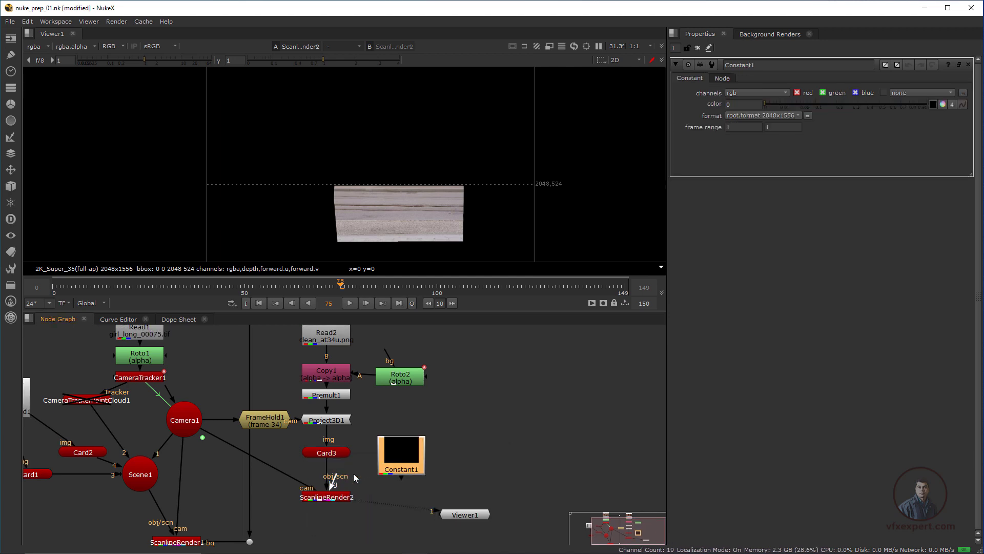
pyautogui.moveTo(391, 457); pyautogui.dragTo(405, 455)
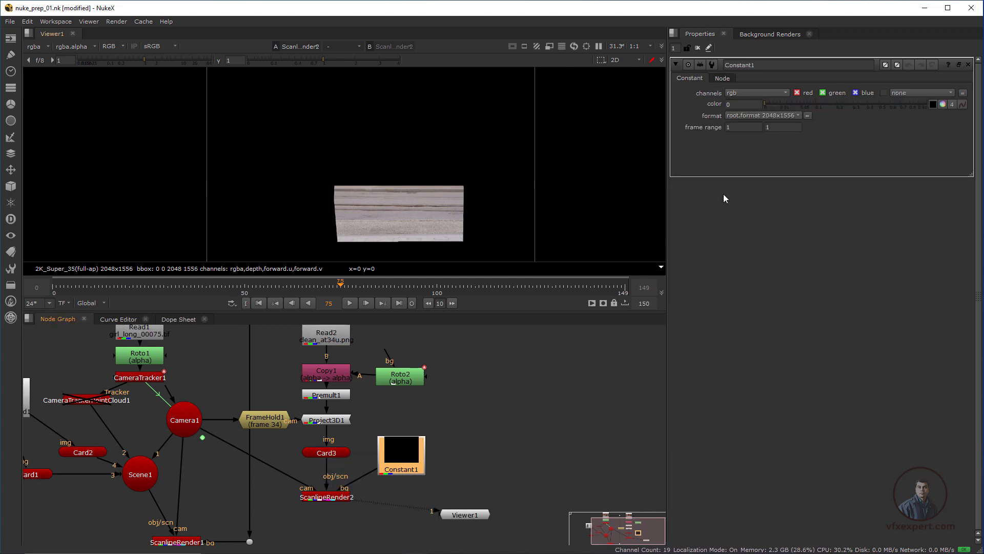
# Step: Set the Constant1 format to HD_1080
pyautogui.click(789, 117)
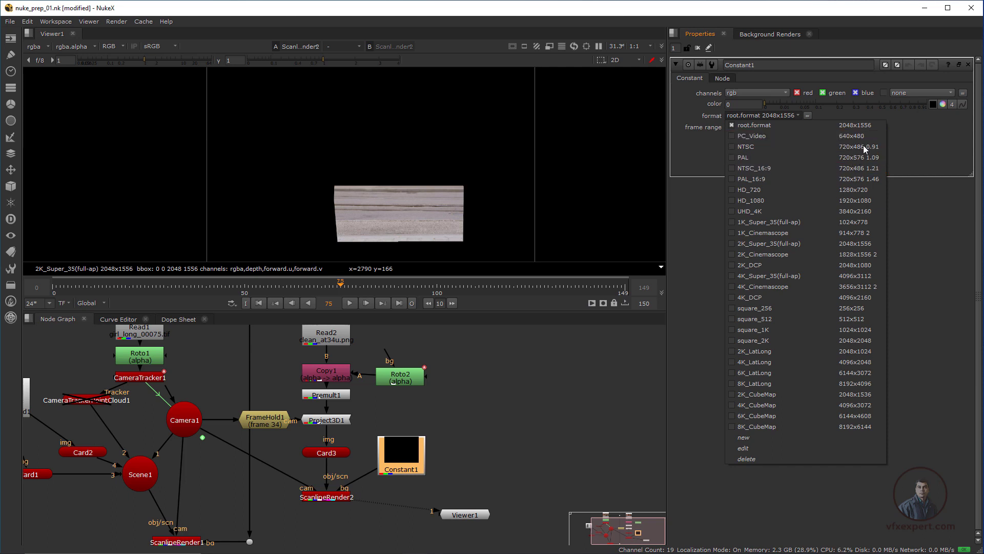
pyautogui.click(861, 200)
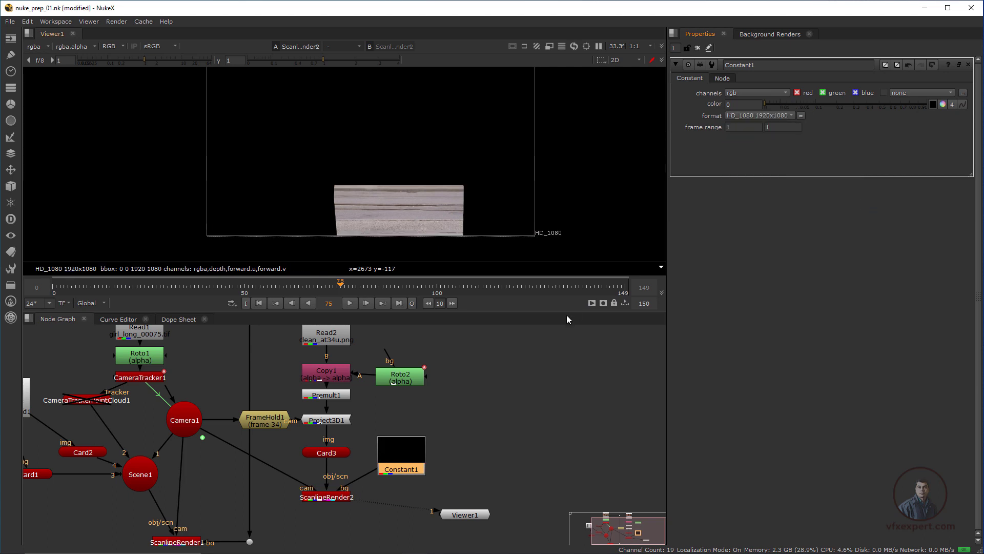
pyautogui.moveTo(460, 397); pyautogui.dragTo(435, 387, button='middle')
# Step: Place Viewer1 directly below ScanlineRender2 and check the rendered ground patch at frame 88
pyautogui.moveTo(453, 511); pyautogui.dragTo(374, 533)
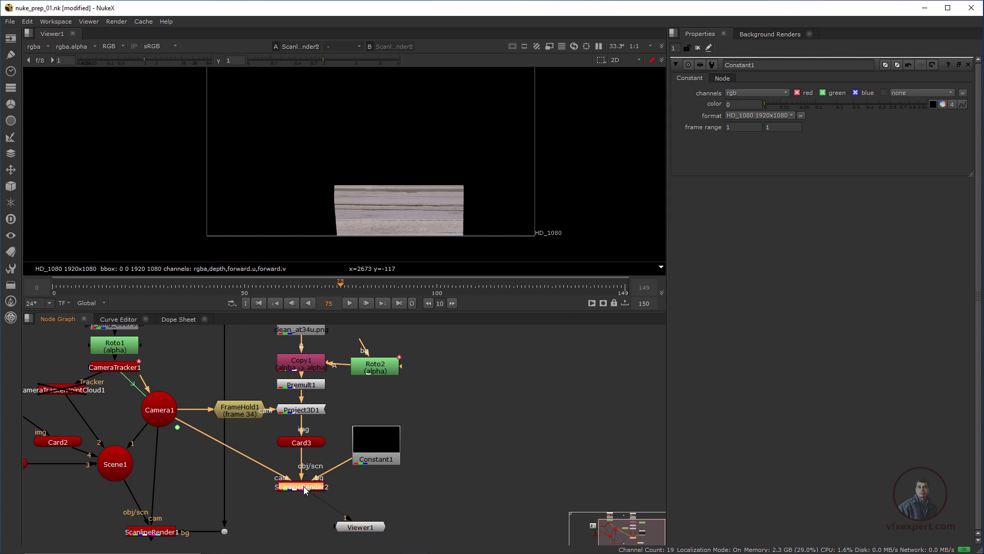
pyautogui.scroll(3, 395, 214)
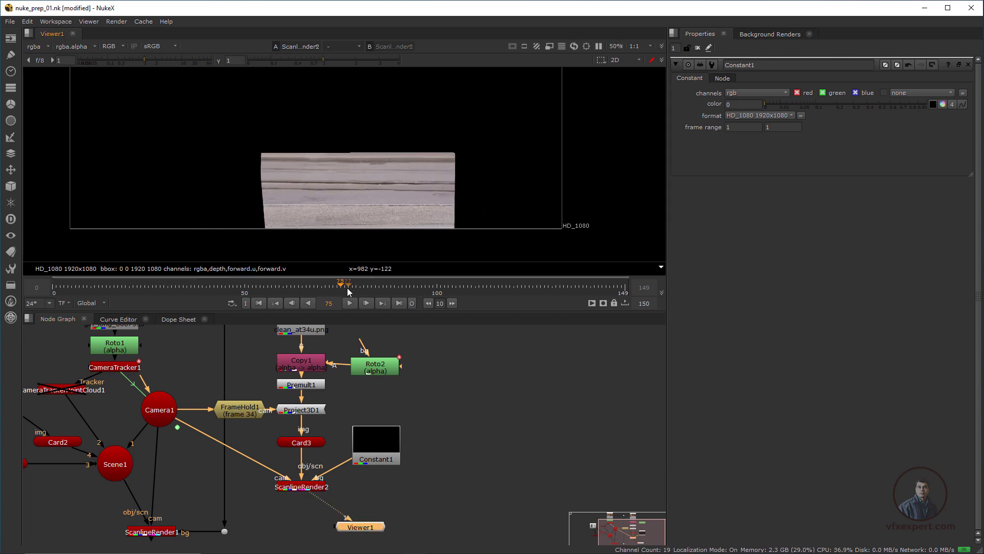
pyautogui.moveTo(347, 291); pyautogui.dragTo(390, 290)
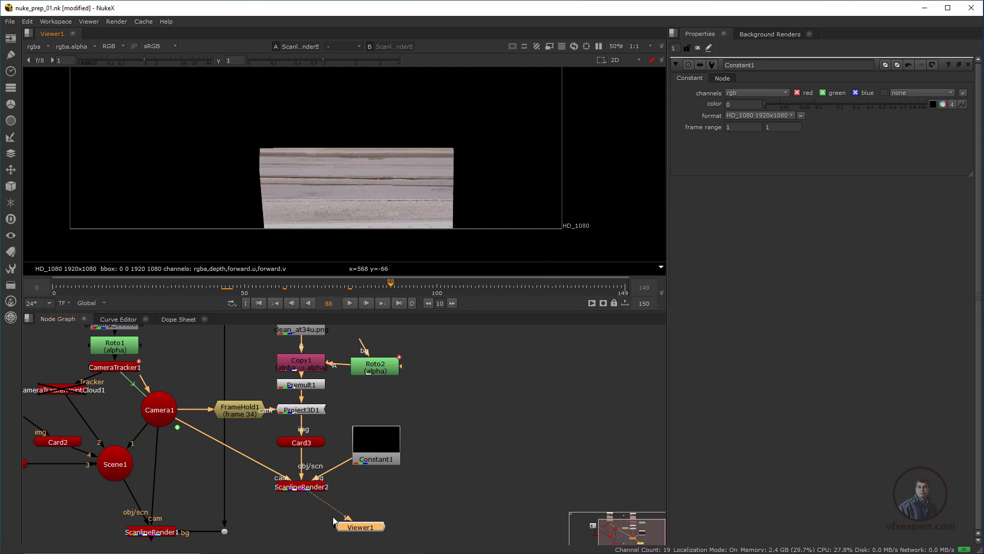
pyautogui.moveTo(353, 524); pyautogui.dragTo(294, 518)
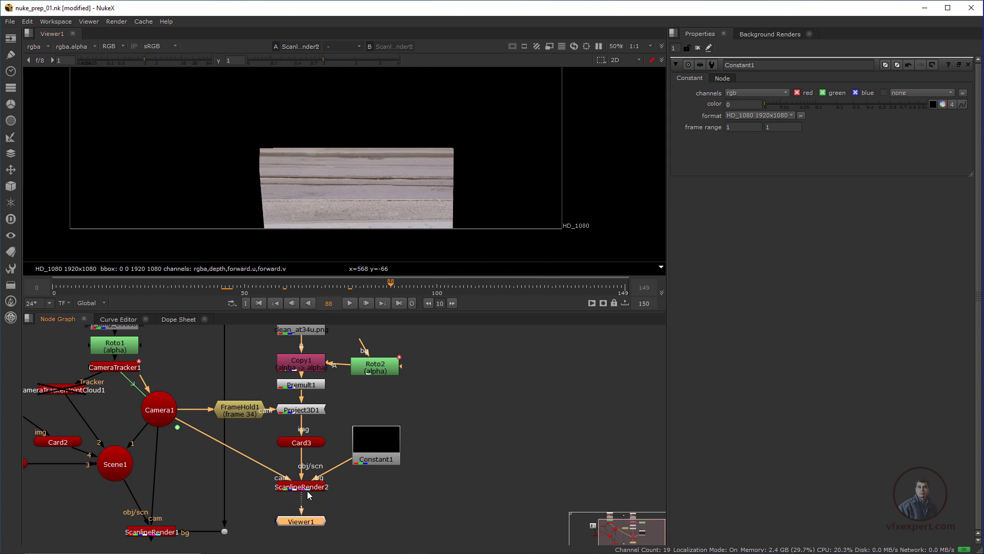
pyautogui.moveTo(331, 449); pyautogui.dragTo(308, 426, button='middle')
pyautogui.moveTo(210, 380); pyautogui.dragTo(243, 445, button='middle')
pyautogui.scroll(-1, 238, 423)
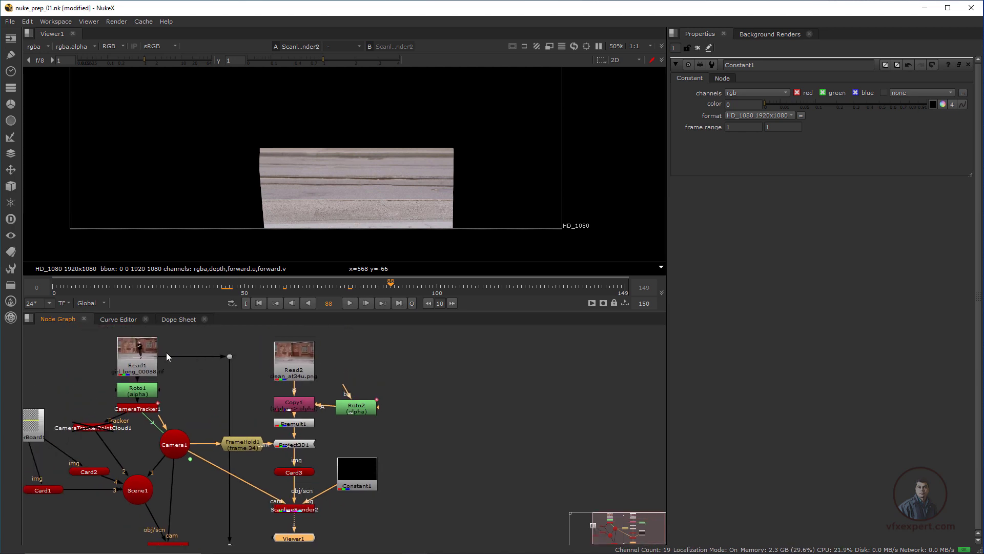
pyautogui.moveTo(319, 427); pyautogui.dragTo(333, 428, button='middle')
# Step: Create a Merge node in the empty area to the right of Constant1
pyautogui.click(425, 397)
pyautogui.moveTo(409, 464); pyautogui.dragTo(405, 455, button='middle')
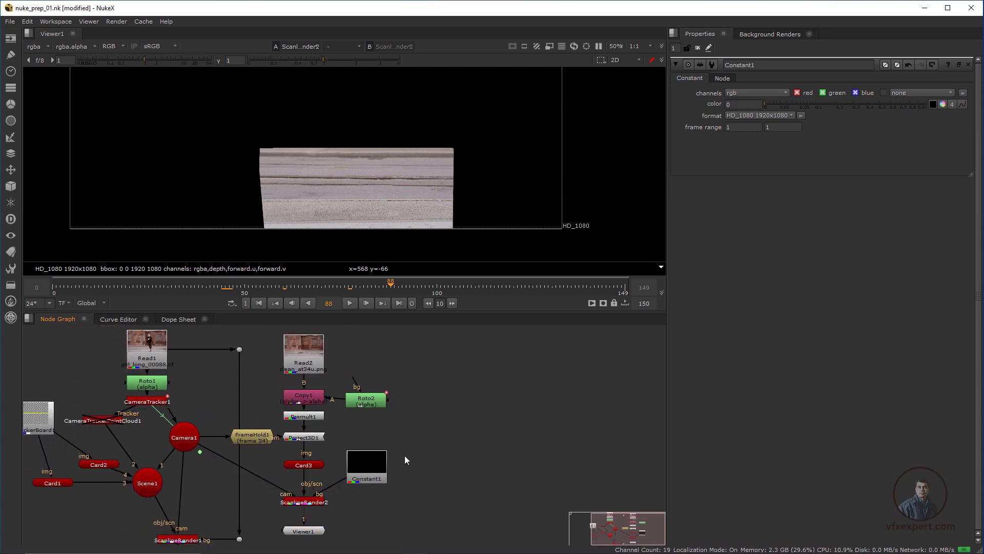
pyautogui.moveTo(367, 462); pyautogui.dragTo(374, 466)
pyautogui.moveTo(407, 477); pyautogui.dragTo(395, 464, button='middle')
pyautogui.click(428, 476)
pyautogui.press('m')
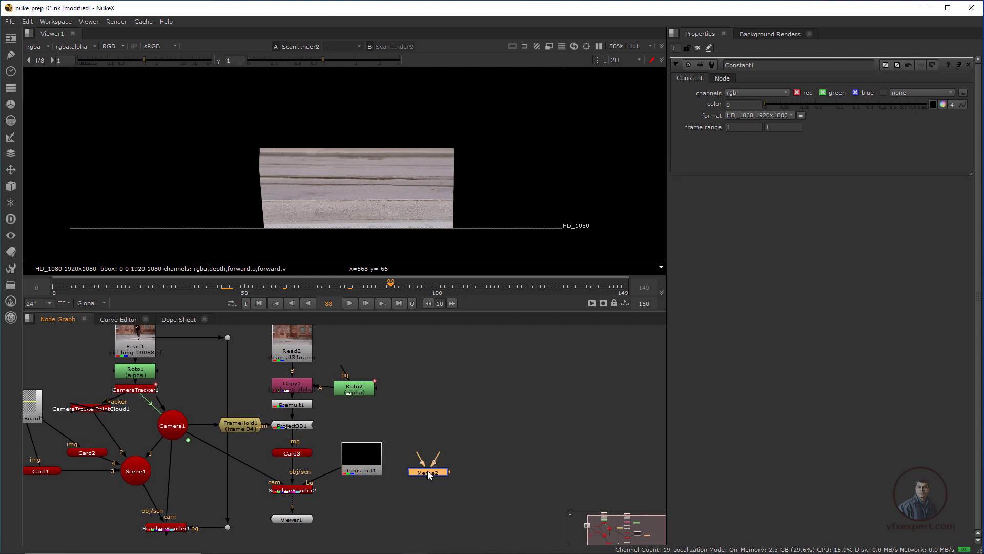
pyautogui.moveTo(428, 472); pyautogui.dragTo(422, 498)
pyautogui.moveTo(232, 363); pyautogui.dragTo(235, 375, button='middle')
pyautogui.moveTo(294, 363); pyautogui.dragTo(295, 365)
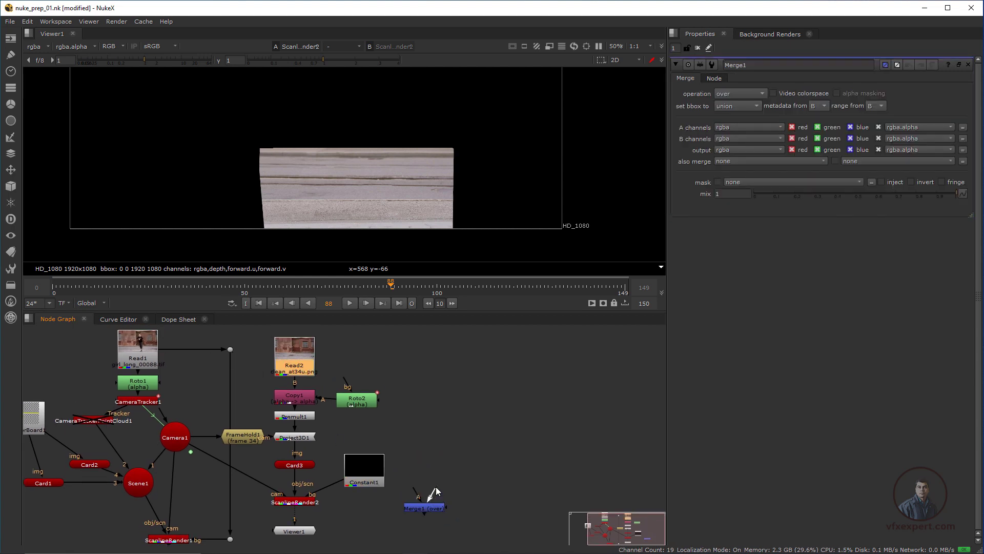
# Step: Connect Merge1's B input to the Read1 footage through a corner dot and its A input to ScanlineRender2
pyautogui.moveTo(436, 491); pyautogui.dragTo(230, 349)
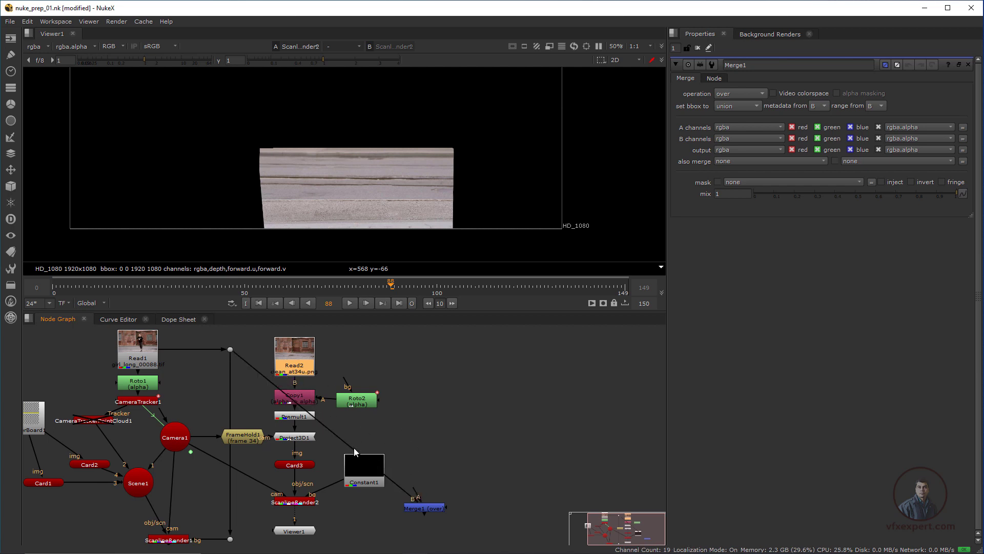
pyautogui.press('ctrl')
pyautogui.keyDown('ctrl'); pyautogui.moveTo(326, 427); pyautogui.dragTo(424, 347); pyautogui.keyUp('ctrl')
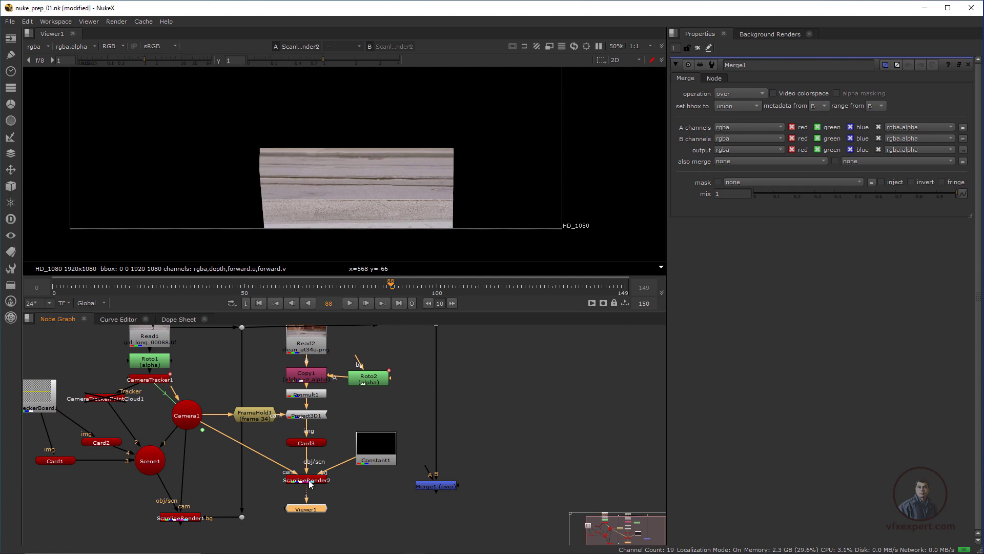
pyautogui.moveTo(427, 470); pyautogui.dragTo(435, 481)
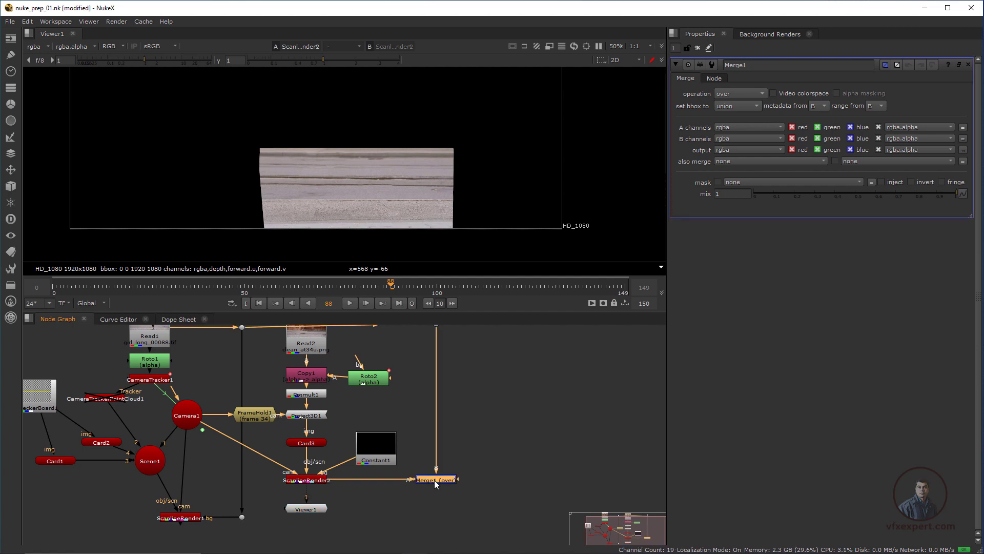
# Step: View Merge1 with Viewer1 placed below it and inspect the ground patch over the dancer footage
pyautogui.press('1')
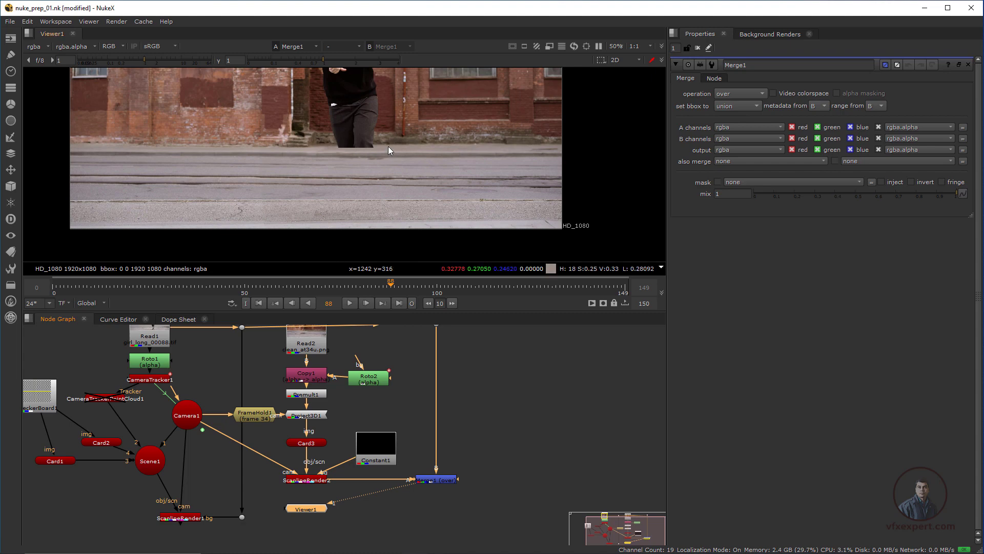
pyautogui.moveTo(318, 511); pyautogui.dragTo(436, 503)
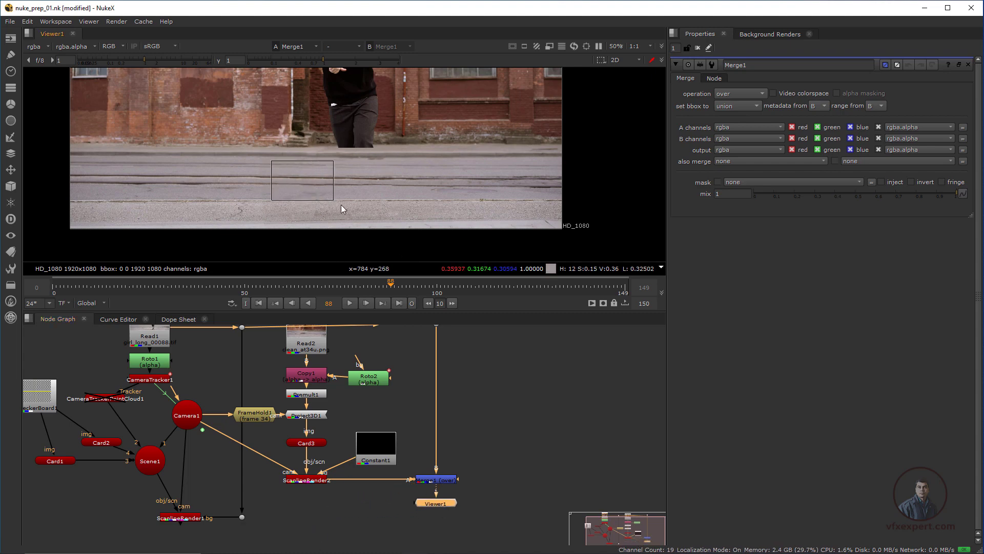
pyautogui.moveTo(340, 205); pyautogui.dragTo(369, 215)
pyautogui.moveTo(279, 156); pyautogui.dragTo(391, 210)
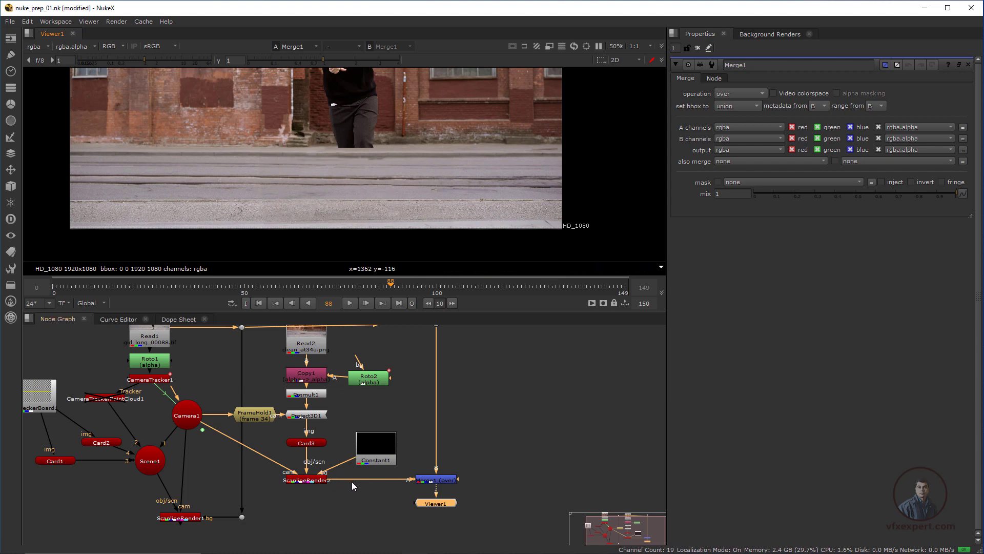
pyautogui.moveTo(349, 376); pyautogui.dragTo(349, 406, button='middle')
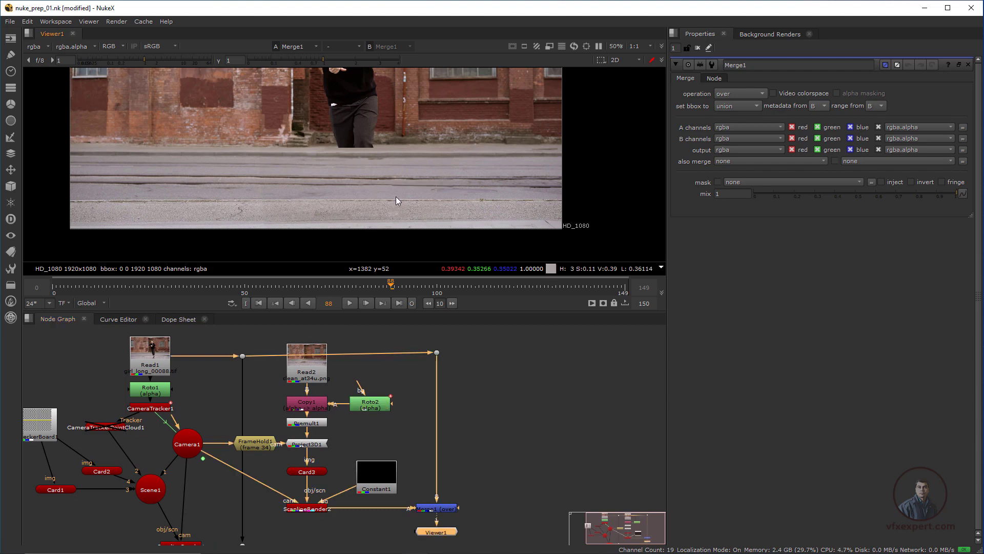
# Step: Move Roto2 up and insert a Blur node after it, blurring the alpha channel with size 22
pyautogui.moveTo(379, 407); pyautogui.dragTo(400, 407)
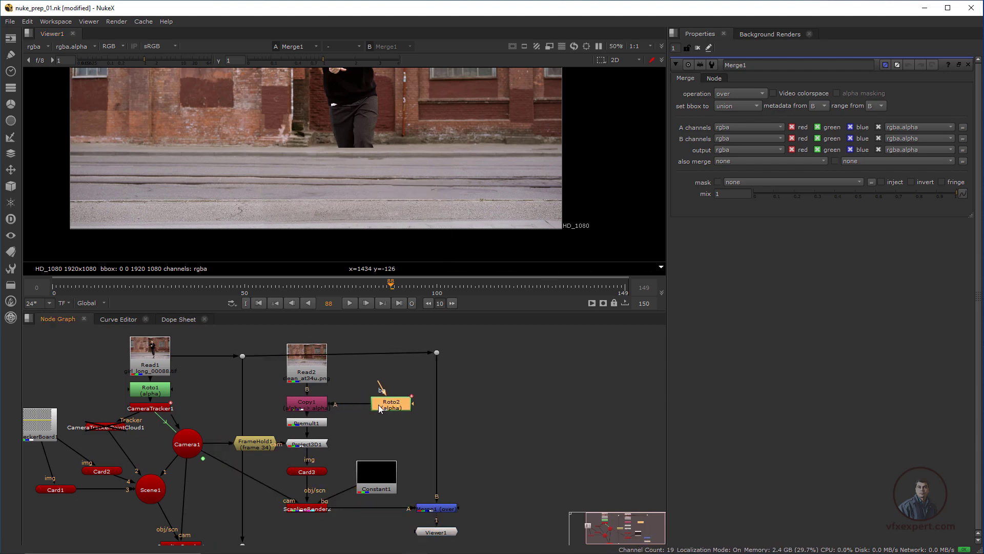
pyautogui.moveTo(392, 405); pyautogui.dragTo(396, 377)
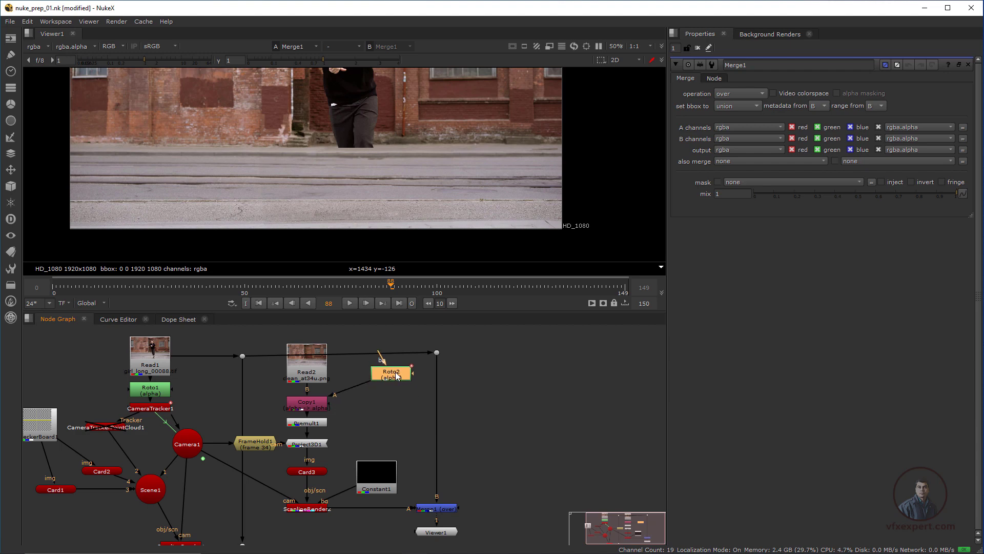
pyautogui.press('b')
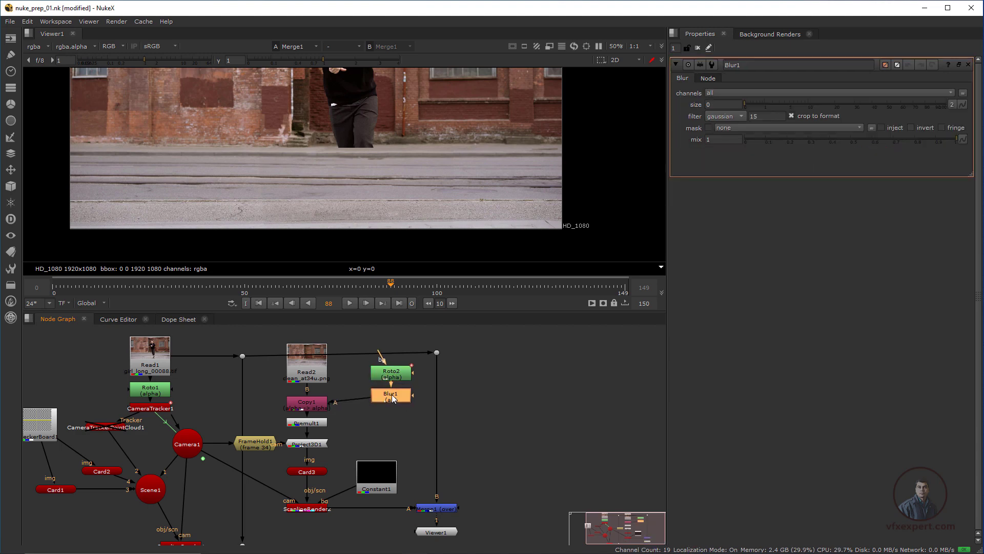
pyautogui.click(711, 94)
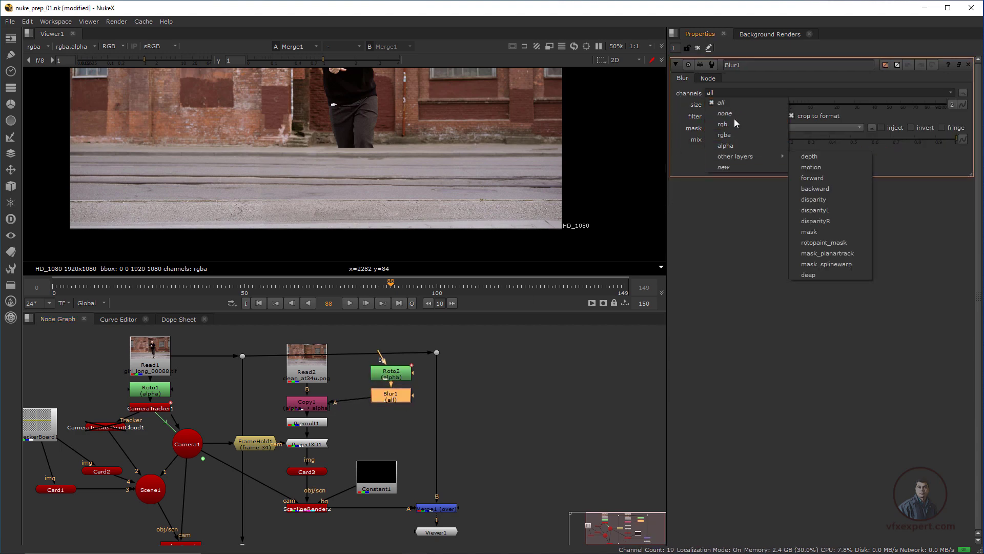
pyautogui.click(734, 145)
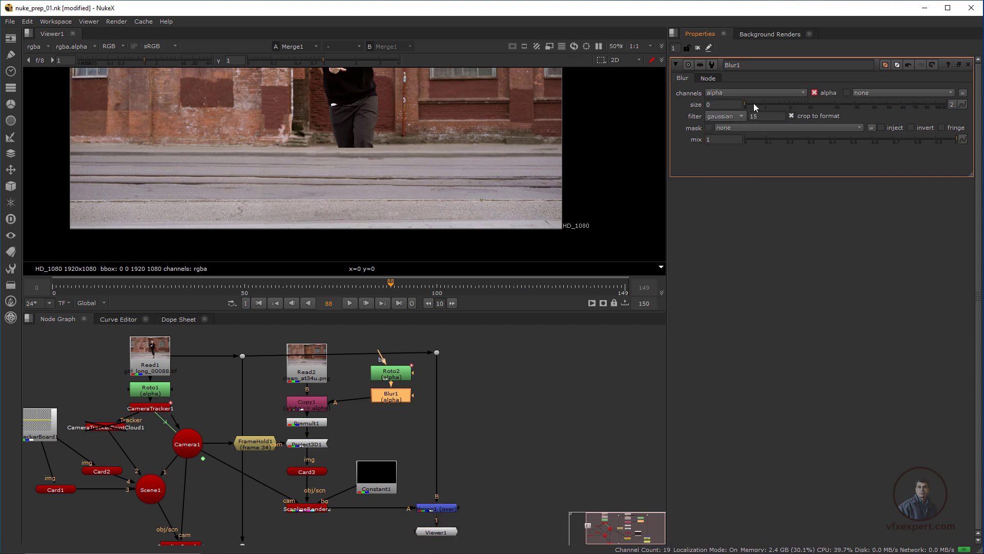
pyautogui.moveTo(746, 104); pyautogui.dragTo(838, 104)
# Step: Inspect the blended ground patch around the dancer at several frames, ending on frame 78
pyautogui.scroll(-1, 425, 169)
pyautogui.moveTo(426, 169); pyautogui.dragTo(421, 189, button='middle')
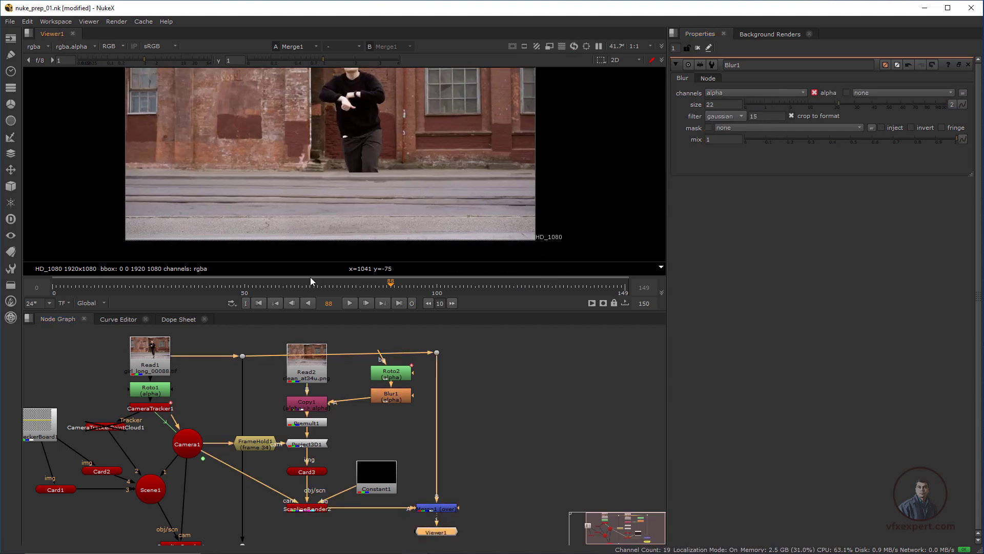
pyautogui.click(367, 290)
pyautogui.click(448, 294)
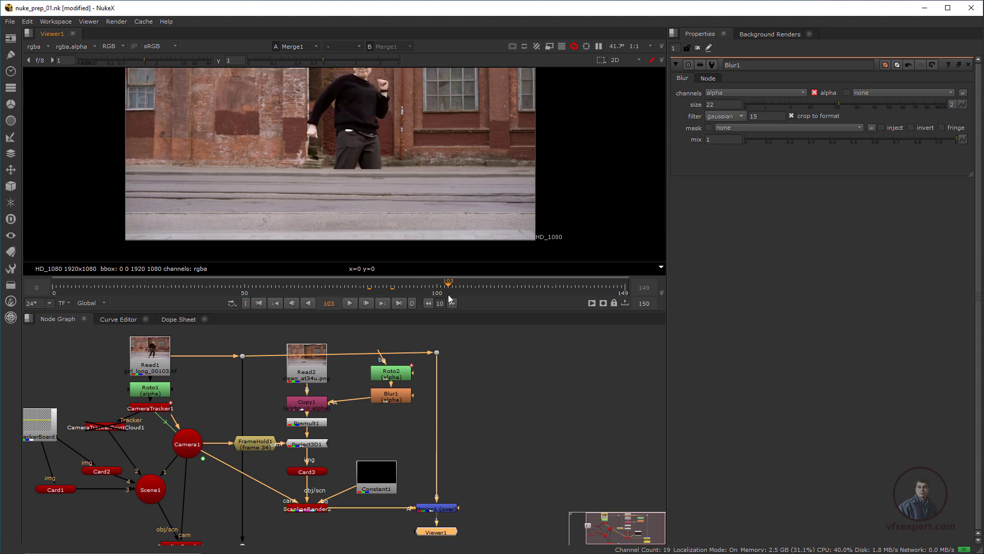
pyautogui.click(487, 292)
pyautogui.click(550, 290)
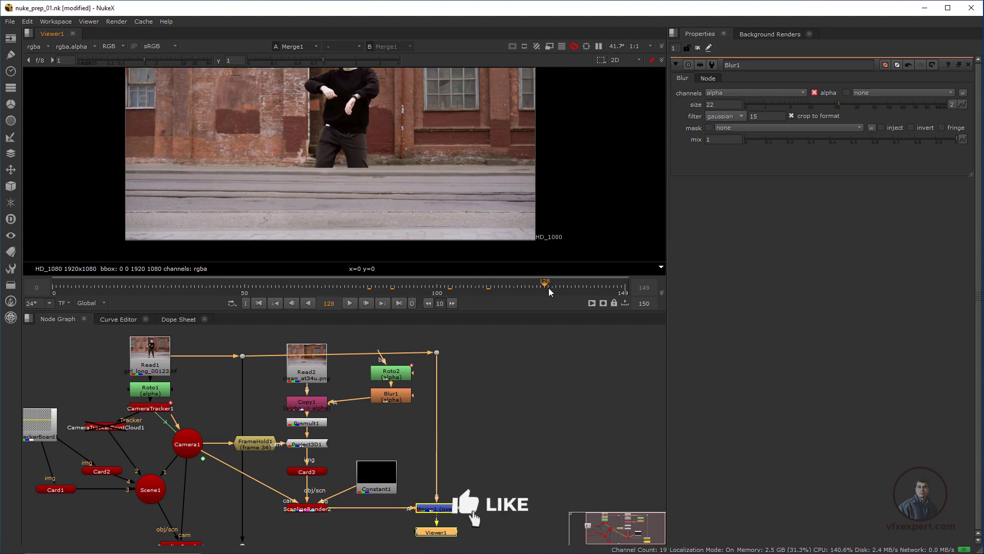
pyautogui.click(383, 282)
pyautogui.moveTo(383, 280); pyautogui.dragTo(352, 282)
pyautogui.scroll(2, 398, 190)
pyautogui.moveTo(398, 190); pyautogui.dragTo(403, 210, button='middle')
pyautogui.scroll(-2, 402, 210)
pyautogui.moveTo(359, 142); pyautogui.dragTo(389, 158, button='middle')
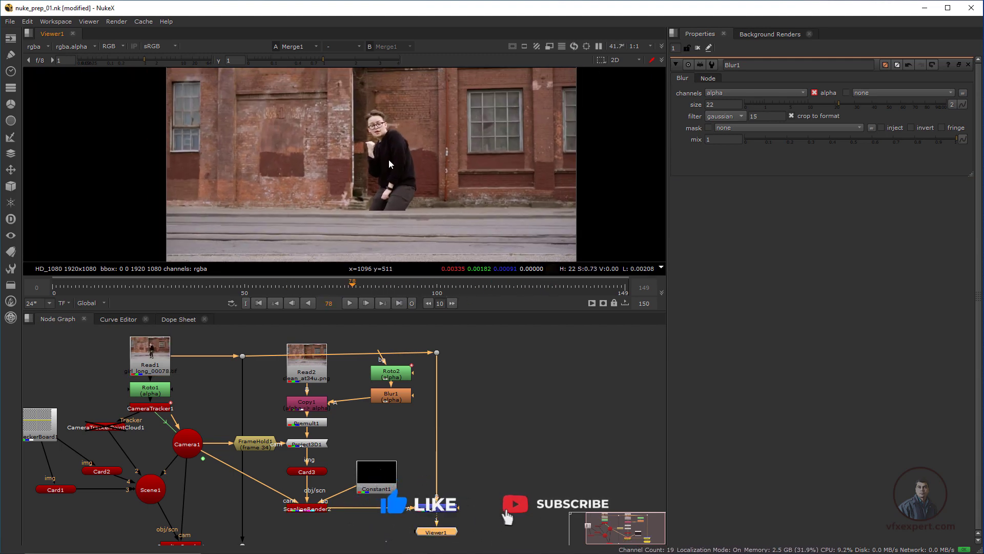
pyautogui.moveTo(293, 112); pyautogui.dragTo(435, 199)
pyautogui.moveTo(439, 230); pyautogui.dragTo(429, 204, button='middle')
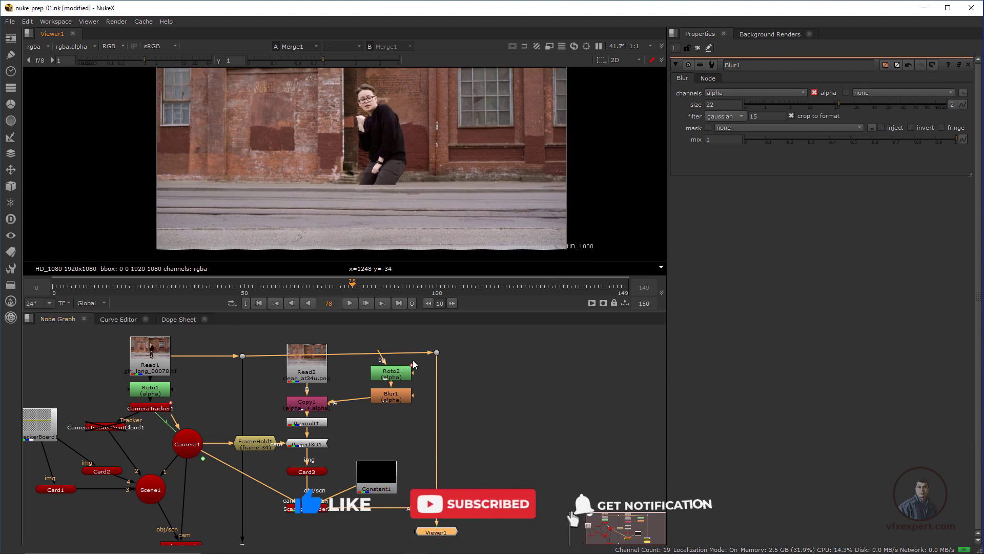
# Step: Go to frame 34 and paste a copy of Project3D1 to the right of the Merge1 branch
pyautogui.doubleClick(328, 303)
pyautogui.write('34')
pyautogui.press('Return')
pyautogui.moveTo(299, 415); pyautogui.dragTo(251, 401, button='middle')
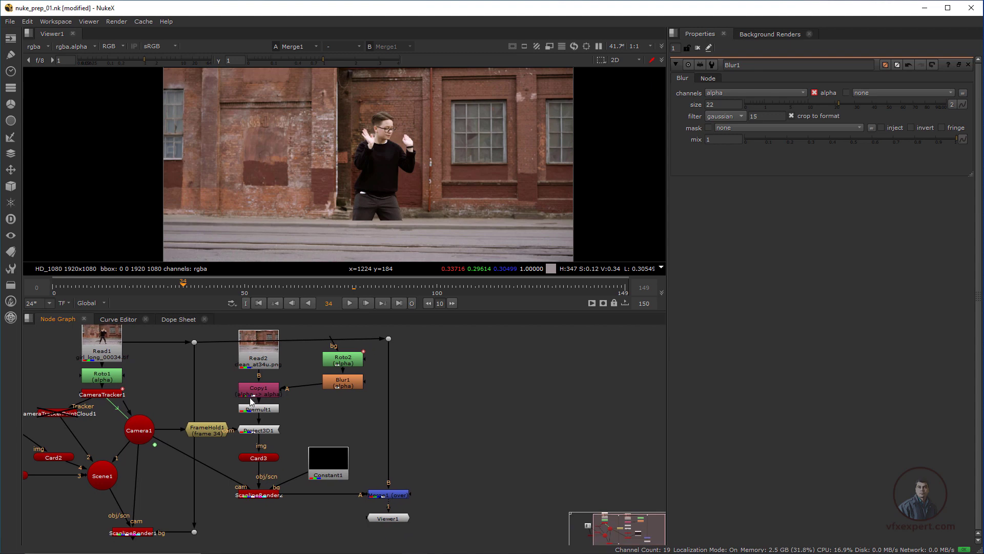
pyautogui.click(272, 432)
pyautogui.click(420, 428)
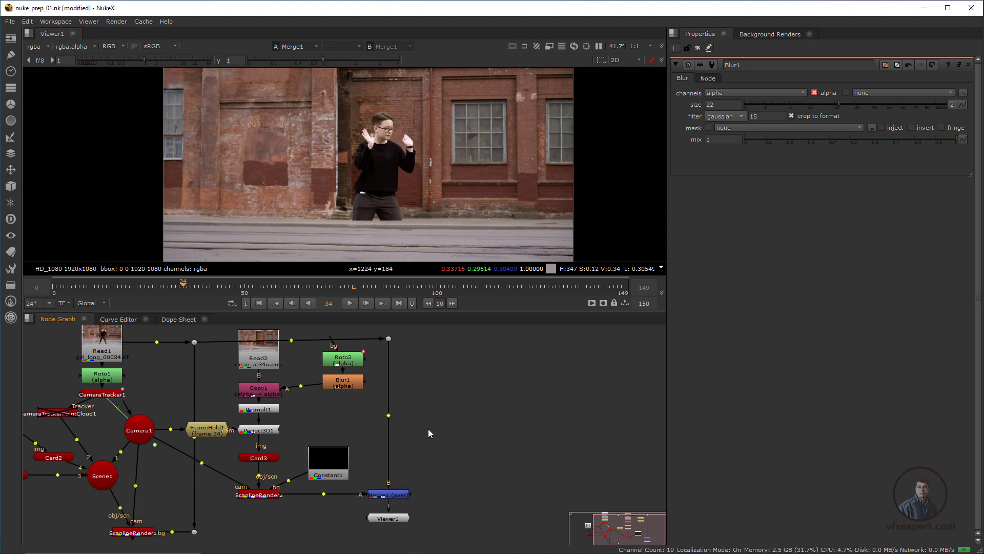
pyautogui.hotkey('ctrl', 'v')
# Step: Paste a copy of Card1 and arrange it below the Project3D2 node
pyautogui.moveTo(141, 447); pyautogui.dragTo(215, 443, button='middle')
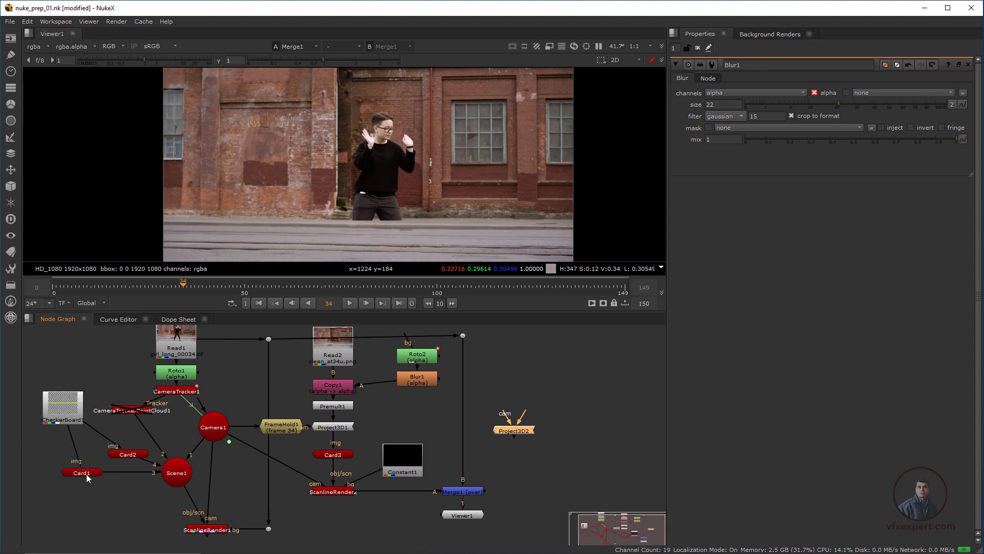
pyautogui.click(86, 474)
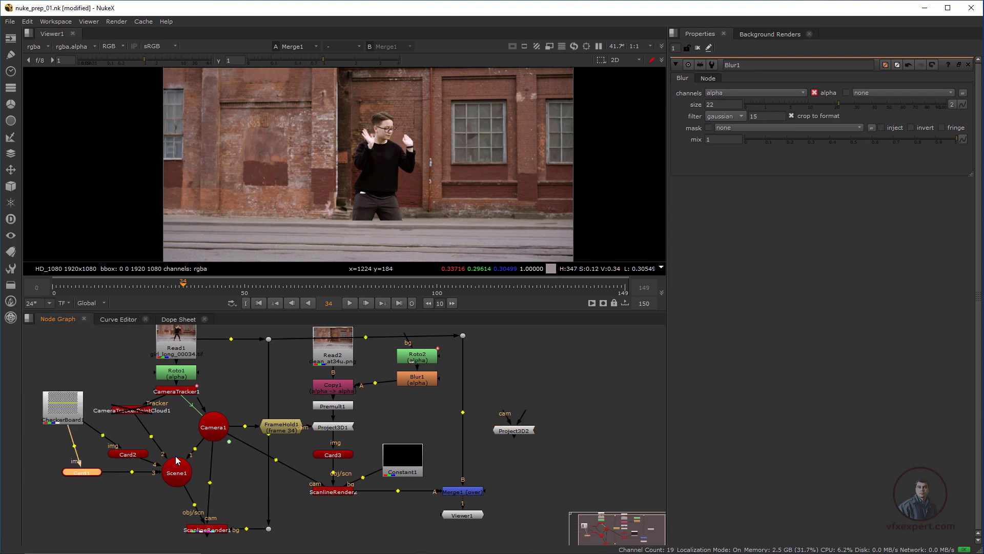
pyautogui.moveTo(508, 463); pyautogui.dragTo(460, 459, button='middle')
pyautogui.hotkey('ctrl', 'v')
pyautogui.moveTo(459, 436); pyautogui.dragTo(448, 418)
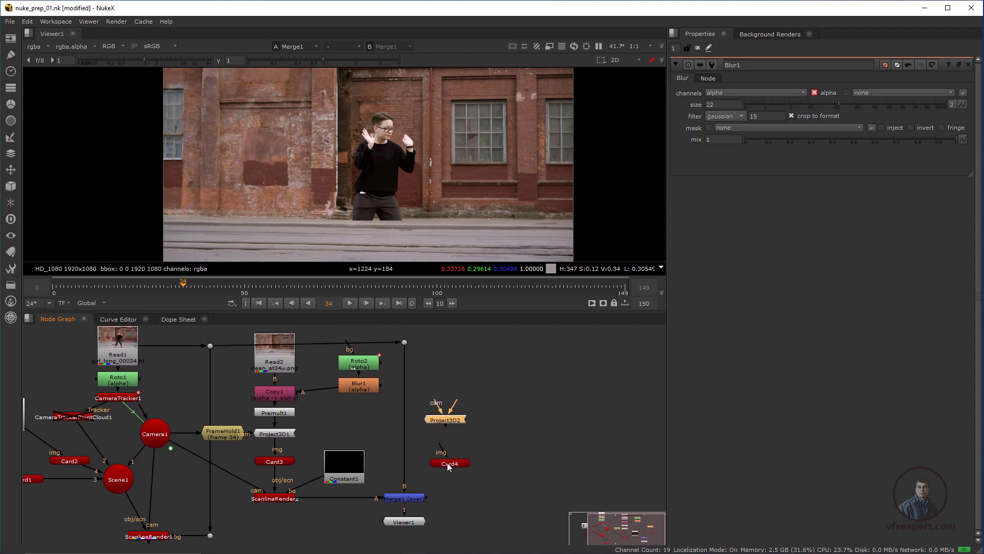
pyautogui.moveTo(447, 465); pyautogui.dragTo(449, 465)
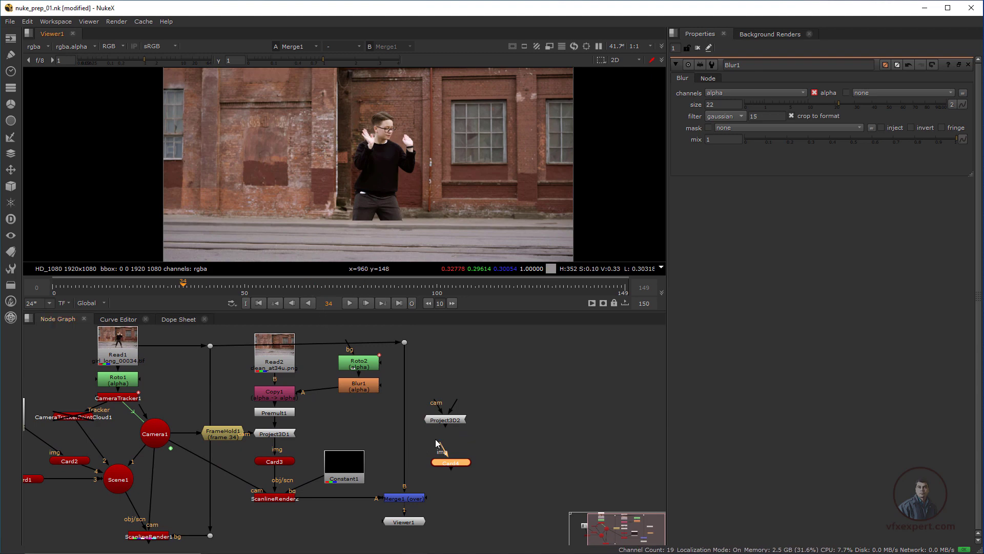
# Step: Connect Project3D2's cam input to FrameHold1 and move FrameHold1 slightly up
pyautogui.moveTo(437, 444); pyautogui.dragTo(434, 440, button='middle')
pyautogui.moveTo(433, 398); pyautogui.dragTo(225, 428)
pyautogui.moveTo(224, 431); pyautogui.dragTo(224, 412)
# Step: Move Read2 up and connect it to Project3D2 through a corner dot
pyautogui.moveTo(283, 354); pyautogui.dragTo(281, 342)
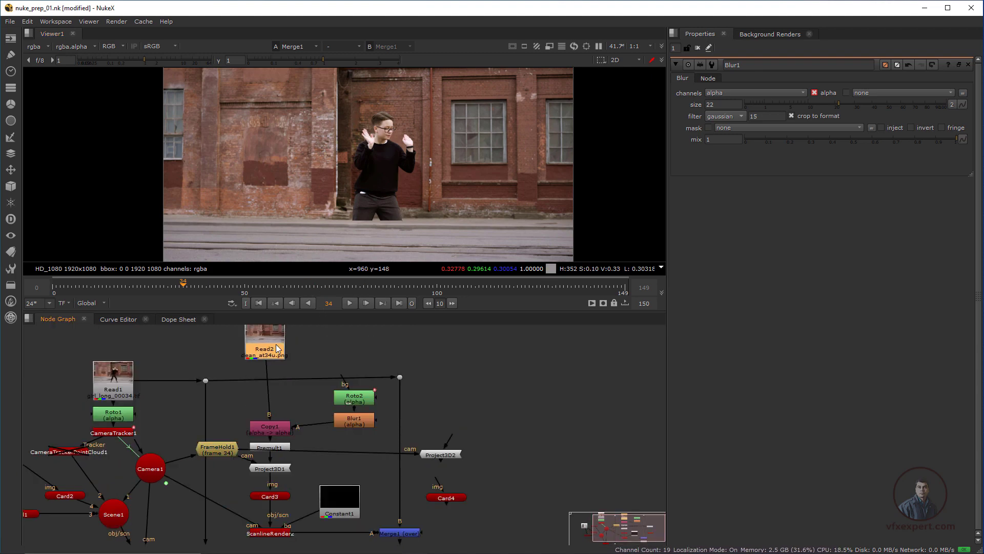
pyautogui.moveTo(460, 390); pyautogui.dragTo(450, 402, button='middle')
pyautogui.click(449, 403)
pyautogui.moveTo(428, 351); pyautogui.dragTo(274, 349)
pyautogui.moveTo(431, 359); pyautogui.dragTo(432, 345)
pyautogui.moveTo(439, 451); pyautogui.dragTo(432, 346)
pyautogui.moveTo(432, 346); pyautogui.dragTo(430, 349)
# Step: Connect Card4's img input to Project3D2 and align the card beneath it
pyautogui.moveTo(428, 495); pyautogui.dragTo(433, 468)
pyautogui.moveTo(439, 512); pyautogui.dragTo(434, 508)
pyautogui.moveTo(435, 508)
pyautogui.mouseDown(button='middle')
pyautogui.moveTo(429, 477)
pyautogui.moveTo(450, 509)
pyautogui.mouseUp(button='middle')
pyautogui.click(455, 518)
# Step: Add a Roto node and draw a closed Bezier mask around the dancer's wall section, from the top of the frame down to the pavement
pyautogui.moveTo(433, 468); pyautogui.dragTo(400, 529, button='middle')
pyautogui.scroll(-1, 400, 529)
pyautogui.click(433, 398)
pyautogui.press('o')
pyautogui.moveTo(355, 122); pyautogui.dragTo(379, 149, button='middle')
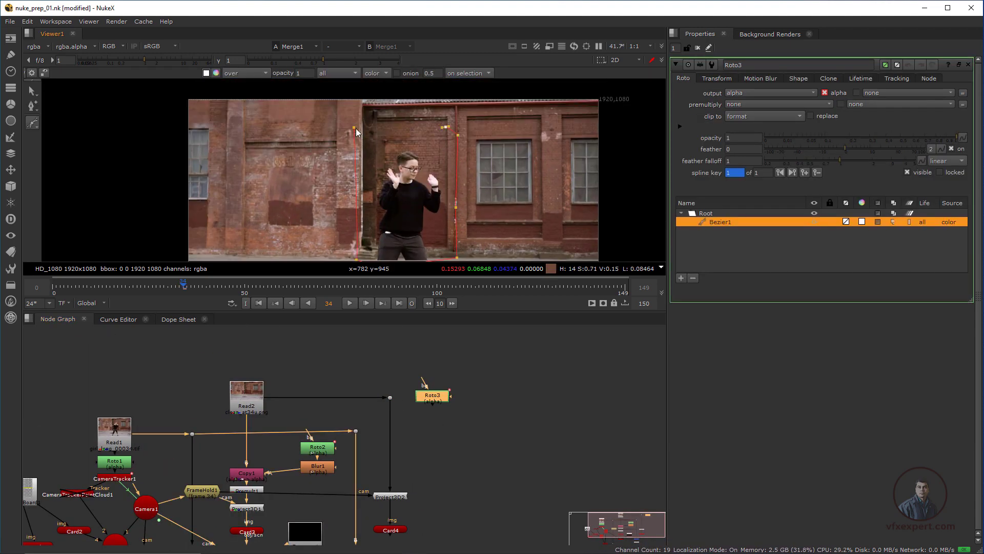
pyautogui.scroll(-1, 393, 179)
pyautogui.scroll(1, 390, 185)
pyautogui.scroll(-1, 419, 215)
pyautogui.moveTo(419, 216); pyautogui.dragTo(431, 250, button='middle')
pyautogui.moveTo(350, 126); pyautogui.dragTo(501, 260)
pyautogui.moveTo(465, 367); pyautogui.dragTo(450, 355, button='middle')
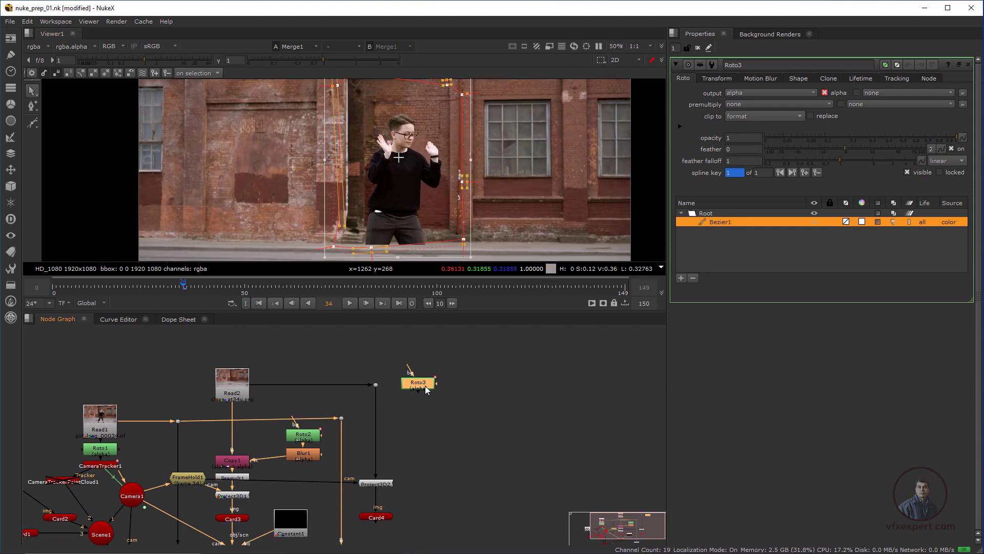
# Step: Move Roto3 aside and insert a Copy node between the Read2 corner dot and Project3D2
pyautogui.moveTo(426, 385); pyautogui.dragTo(460, 388)
pyautogui.click(430, 431)
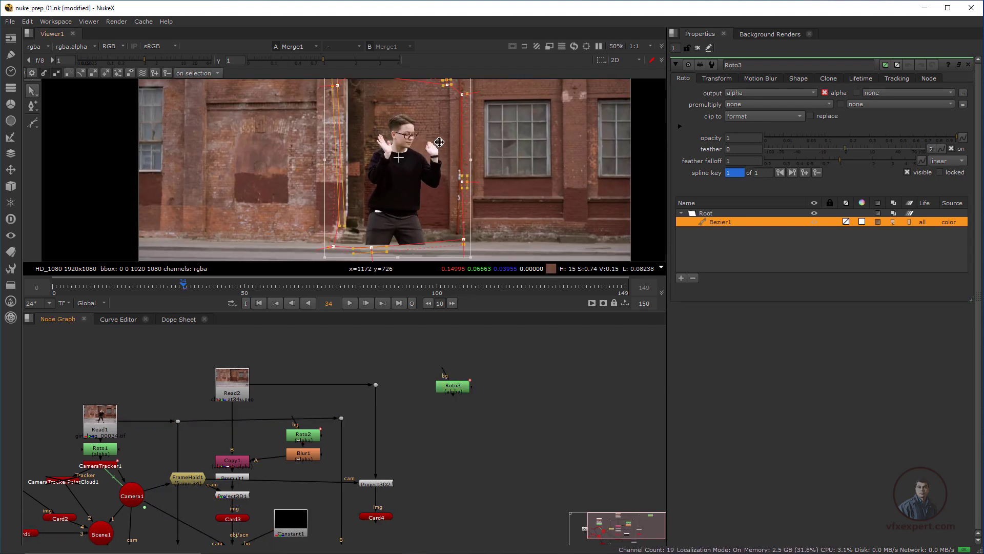
pyautogui.moveTo(415, 436); pyautogui.dragTo(409, 428, button='middle')
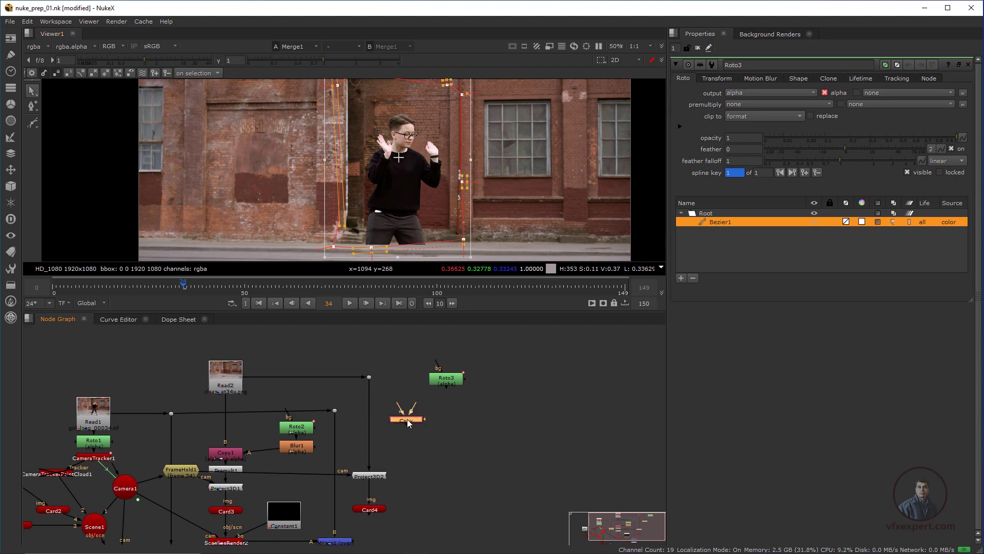
pyautogui.press('k')
pyautogui.moveTo(408, 422); pyautogui.dragTo(370, 424)
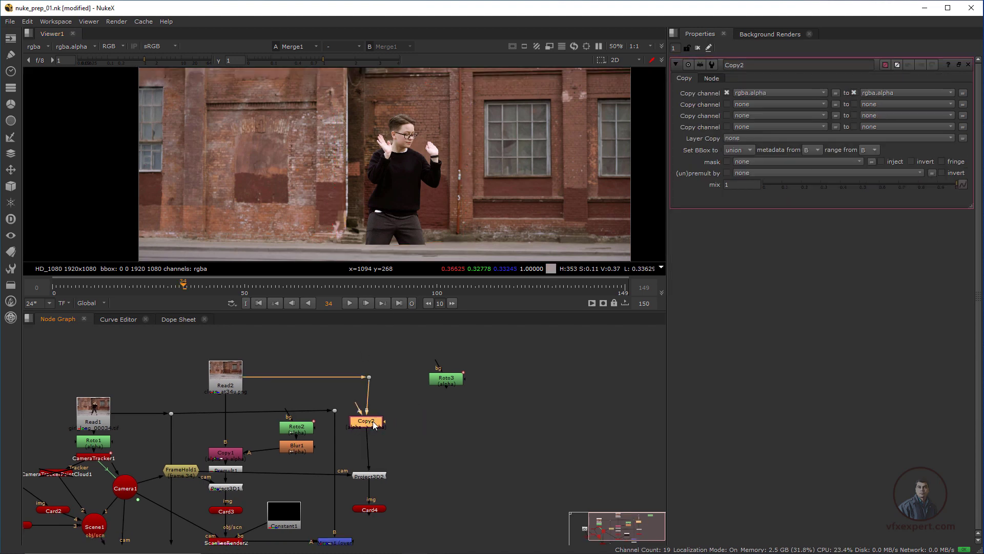
# Step: Connect Roto3 to Copy2's A input and add a Premult node directly below Copy2
pyautogui.moveTo(435, 384); pyautogui.dragTo(438, 402)
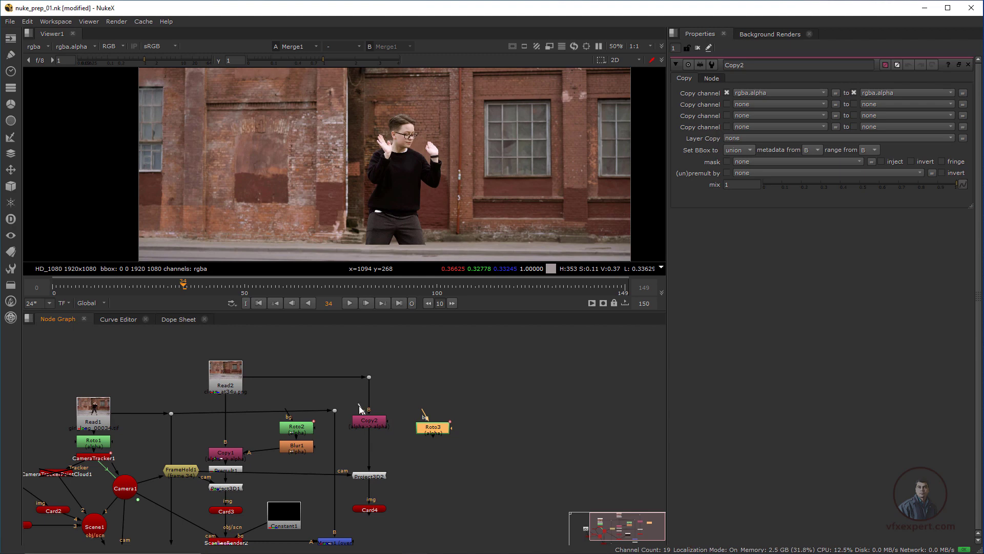
pyautogui.click(380, 425)
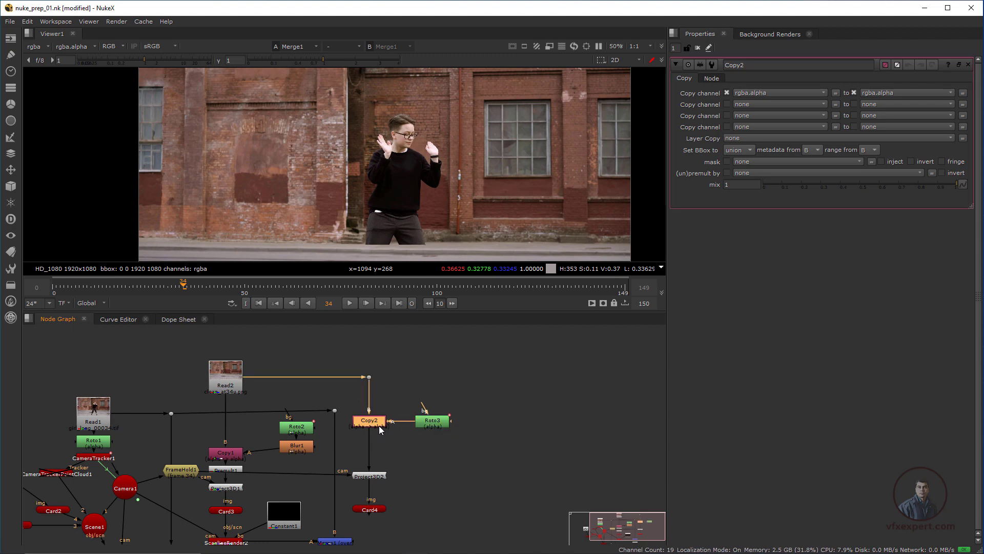
pyautogui.press('Tab')
pyautogui.write('pre')
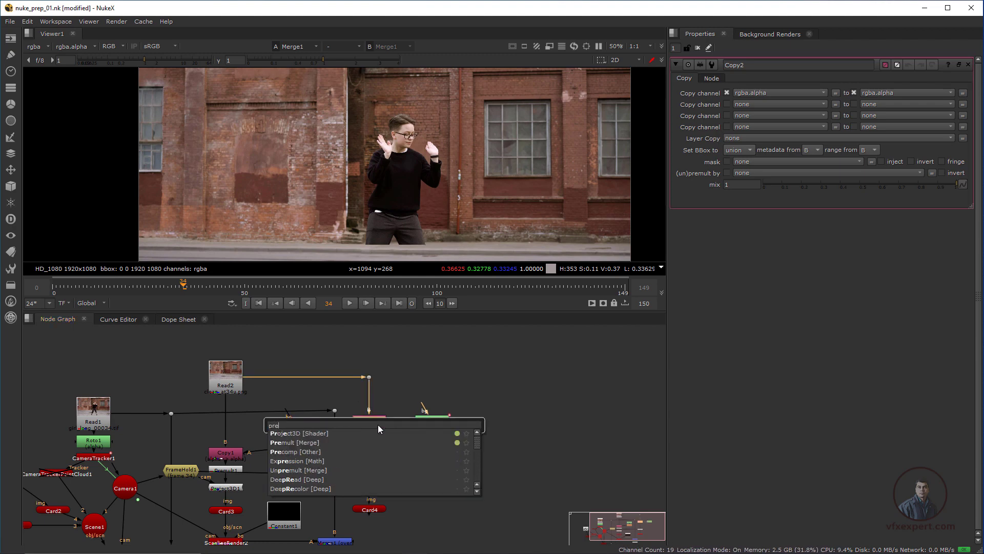
pyautogui.click(308, 443)
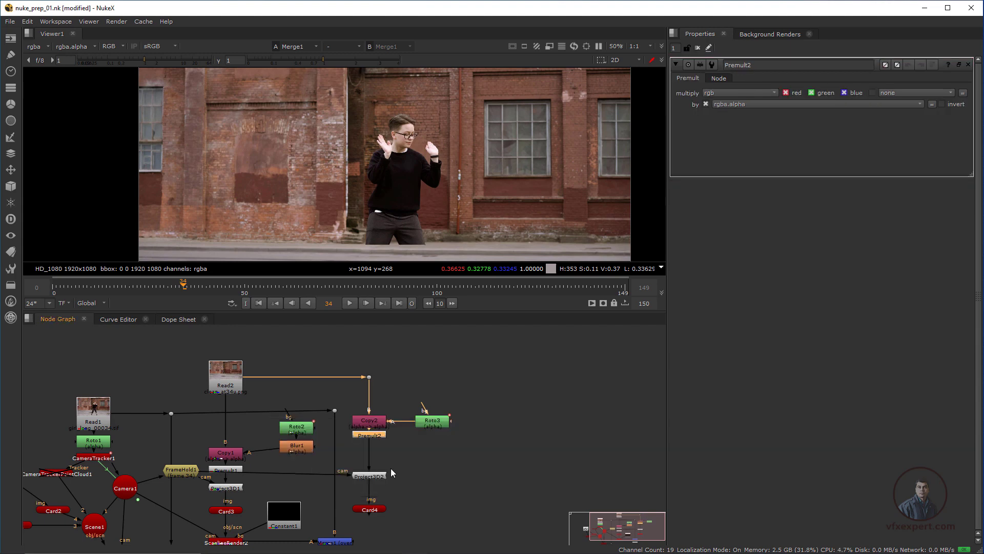
# Step: Move Card4 closer to Project3D2 and paste a copy of ScanlineRender2 below it
pyautogui.moveTo(391, 469); pyautogui.dragTo(386, 437, button='middle')
pyautogui.moveTo(371, 478); pyautogui.dragTo(371, 465)
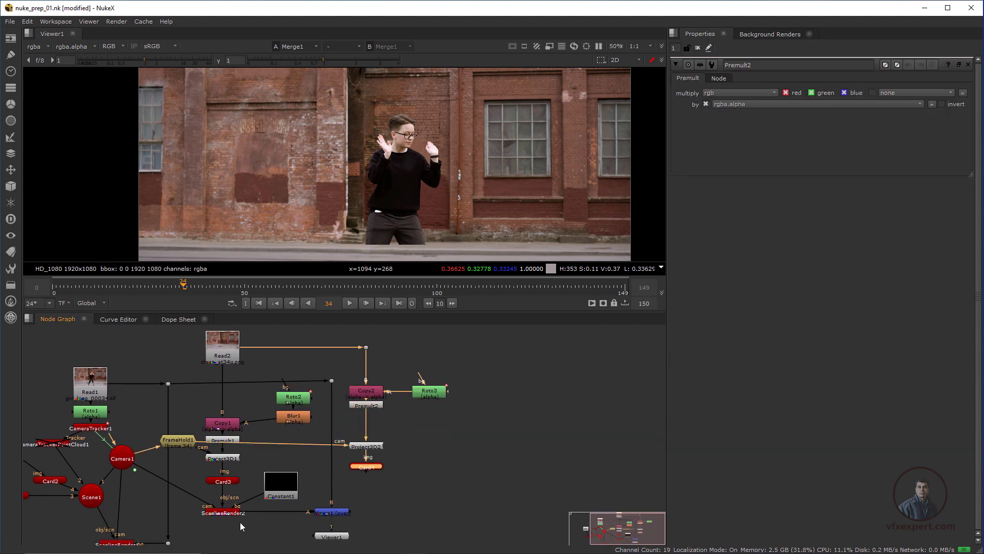
pyautogui.click(229, 515)
pyautogui.click(383, 493)
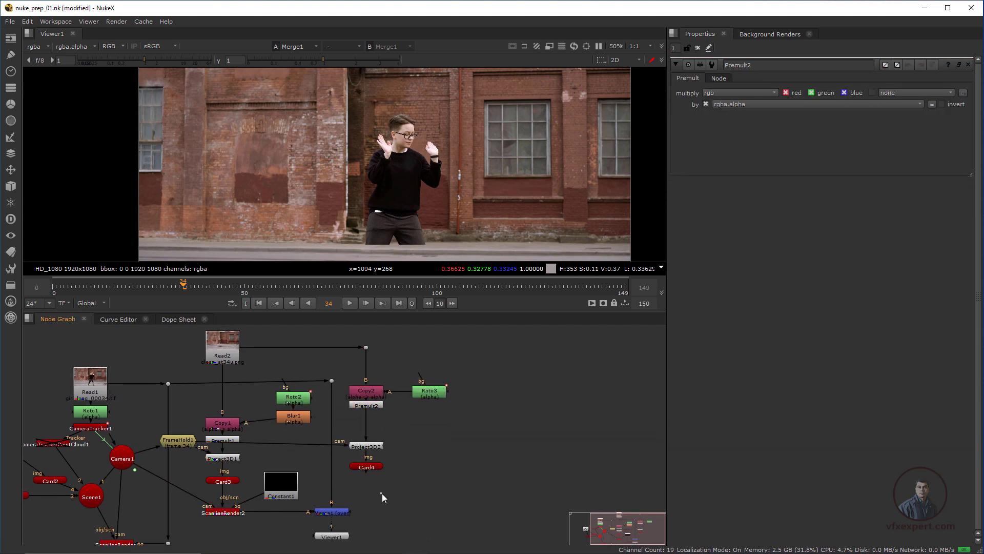
pyautogui.hotkey('ctrl', 'v')
pyautogui.moveTo(445, 484); pyautogui.dragTo(479, 476, button='middle')
pyautogui.scroll(1, 480, 476)
pyautogui.moveTo(414, 508); pyautogui.dragTo(372, 491, button='middle')
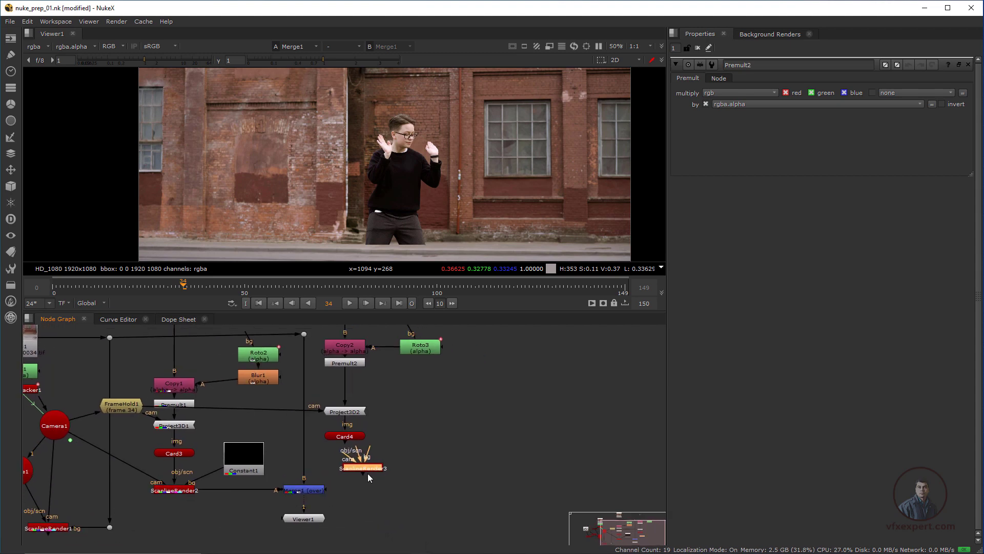
# Step: Connect ScanlineRender3's bg input to Constant1, obj/scn to Card4 and cam to Camera1
pyautogui.moveTo(366, 469); pyautogui.dragTo(256, 462)
pyautogui.moveTo(356, 464); pyautogui.dragTo(369, 432)
pyautogui.moveTo(347, 475); pyautogui.dragTo(57, 426)
pyautogui.moveTo(375, 415); pyautogui.dragTo(385, 391, button='middle')
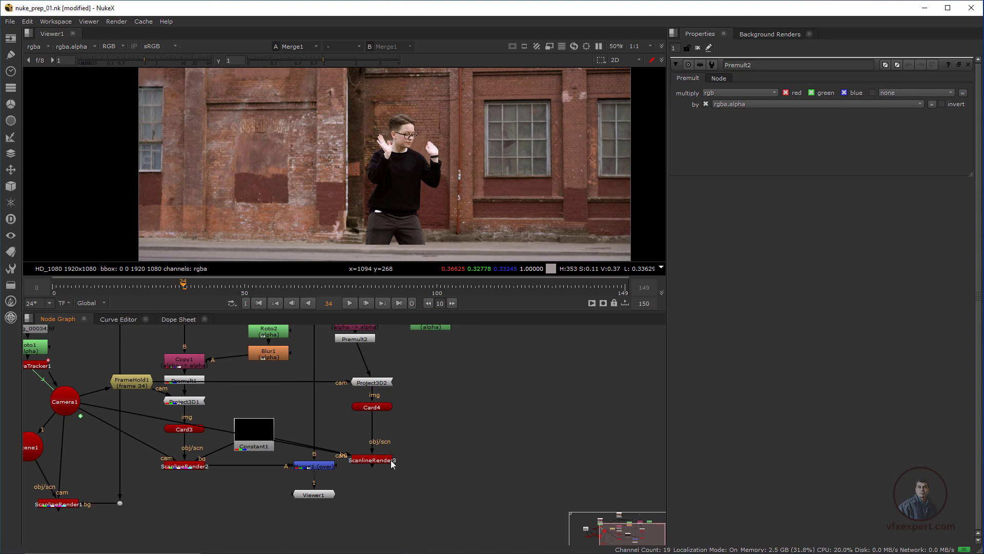
# Step: Display ScanlineRender3 in the viewer and set Card4's render mode to textured
pyautogui.click(392, 463)
pyautogui.press('1')
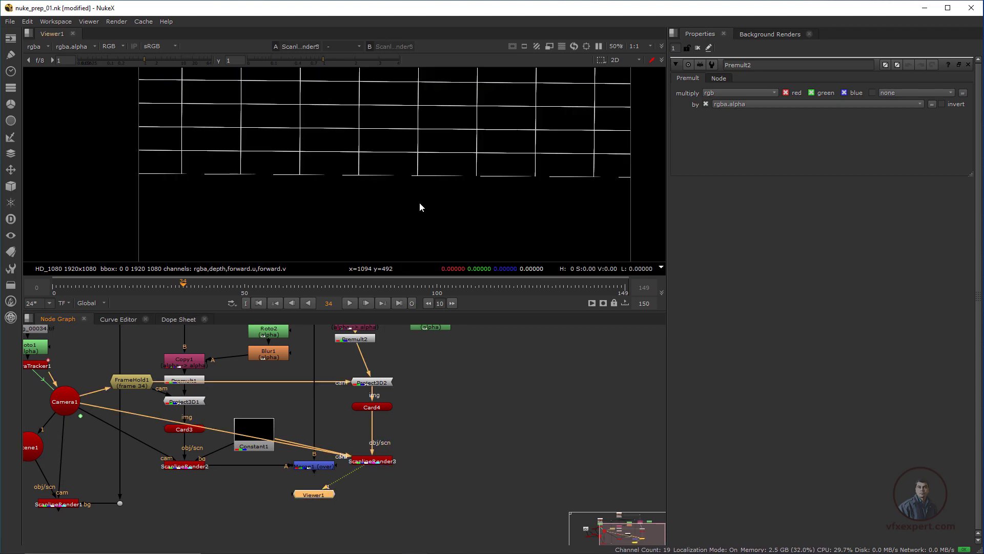
pyautogui.scroll(-2, 402, 175)
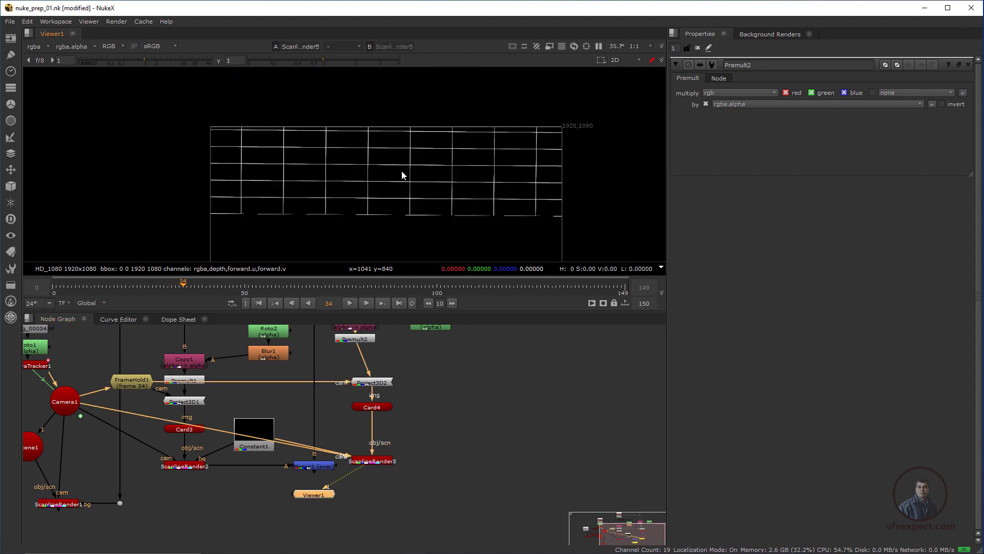
pyautogui.doubleClick(380, 408)
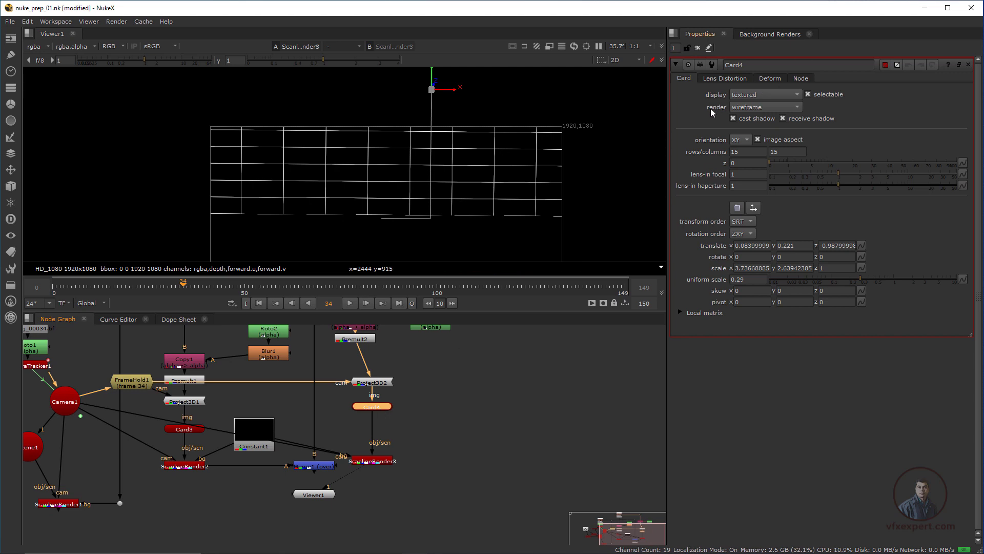
pyautogui.click(777, 107)
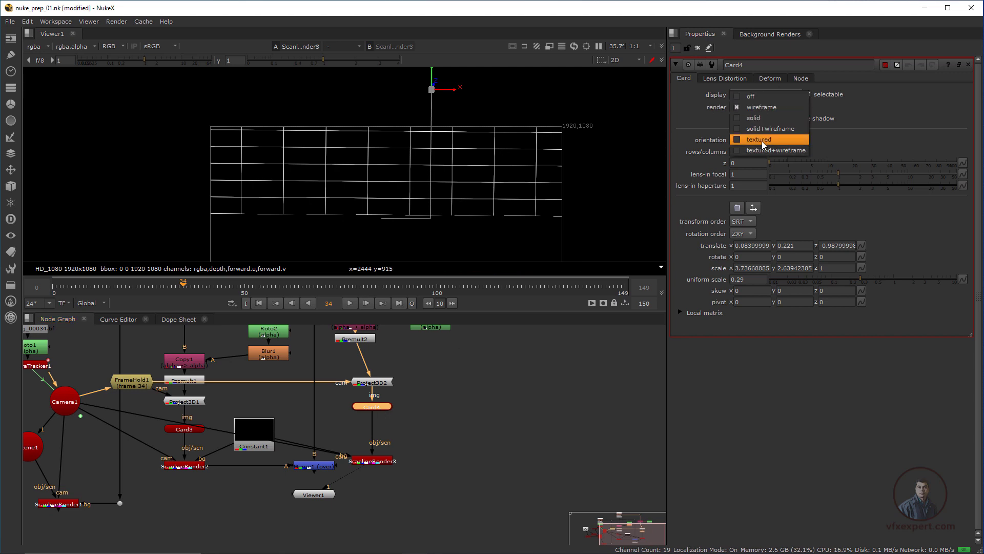
pyautogui.click(761, 139)
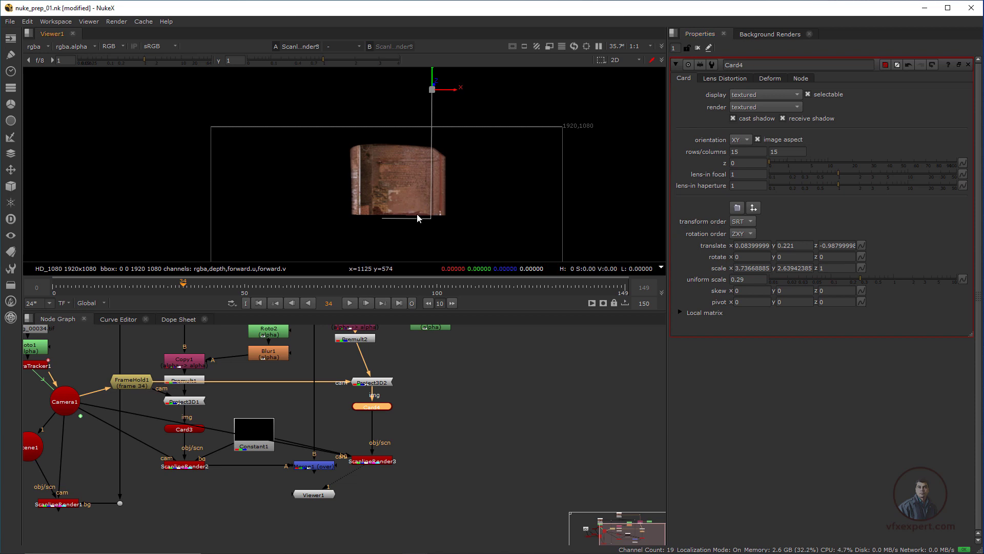
# Step: Increase Card4's Y scale to about 3.64 so the card extends down over the whole wall patch
pyautogui.moveTo(417, 213); pyautogui.dragTo(416, 205, button='middle')
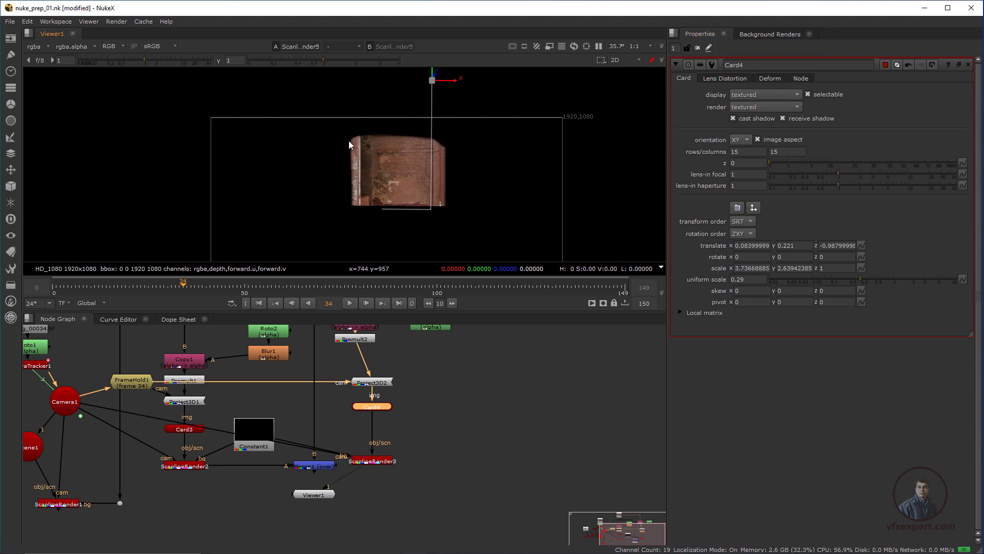
pyautogui.moveTo(376, 196); pyautogui.dragTo(371, 185, button='middle')
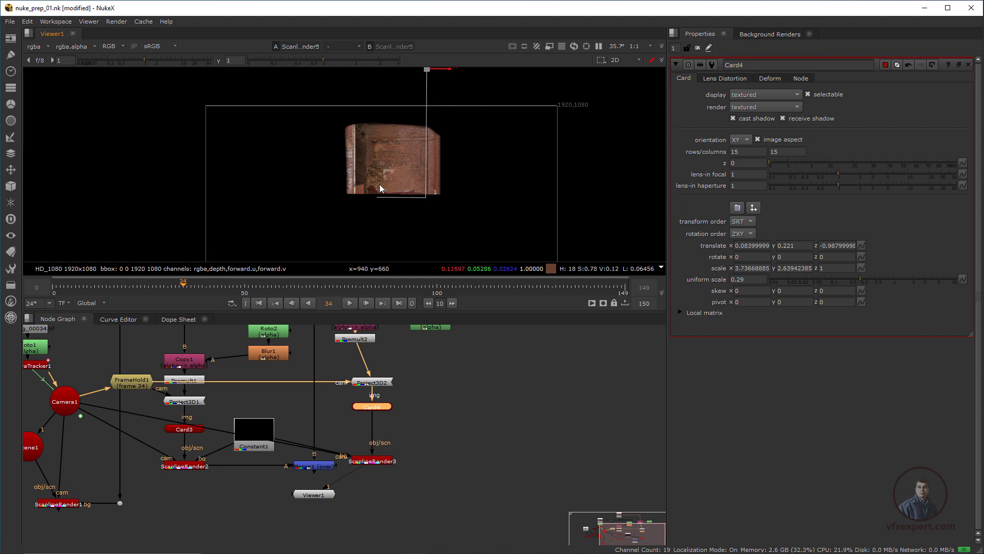
pyautogui.moveTo(401, 243); pyautogui.dragTo(400, 238, button='middle')
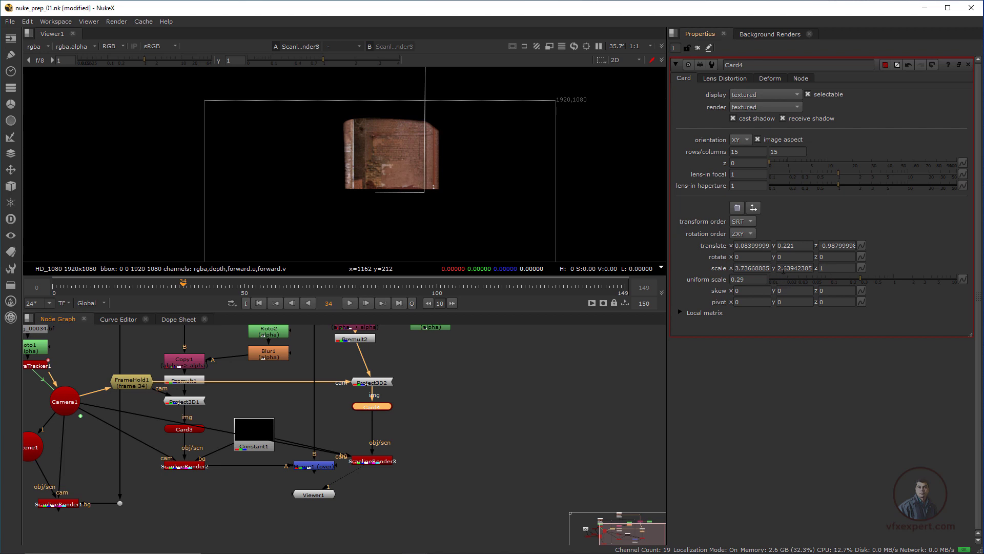
pyautogui.click(783, 268)
pyautogui.press('Up')
# Step: Add a Merge node below ScanlineRender3, connecting its B input to Merge1 and its A input to ScanlineRender3
pyautogui.moveTo(334, 505); pyautogui.dragTo(302, 508, button='middle')
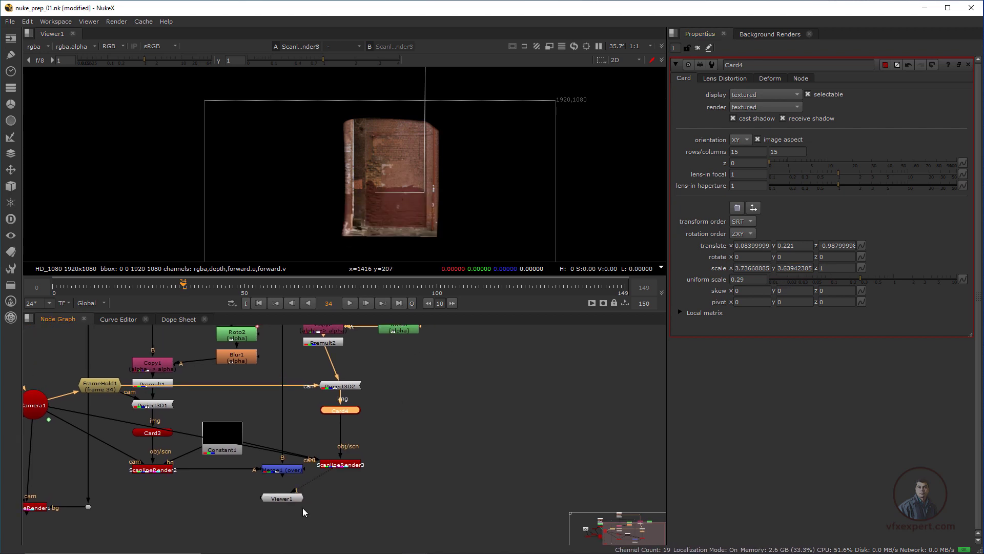
pyautogui.moveTo(293, 499); pyautogui.dragTo(351, 493)
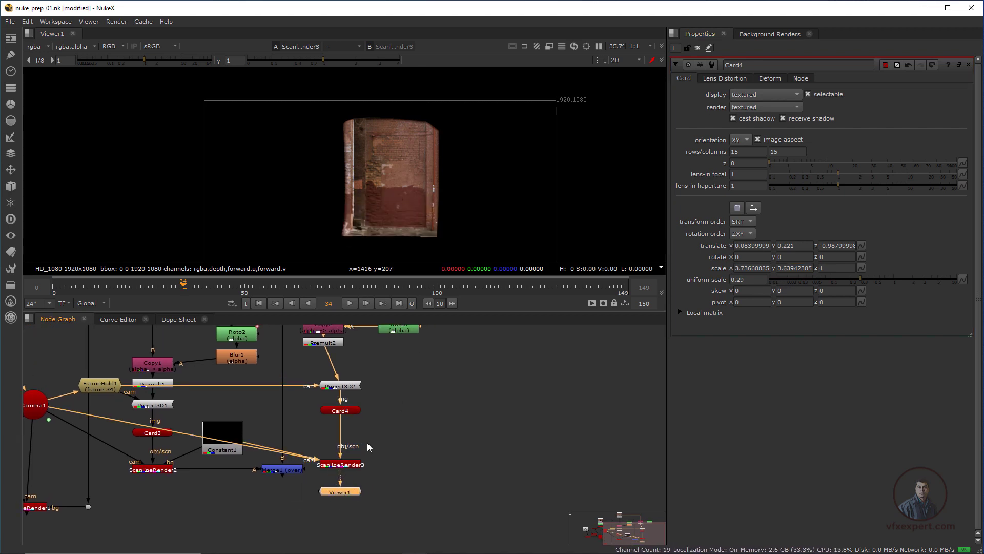
pyautogui.scroll(-2, 354, 493)
pyautogui.click(349, 493)
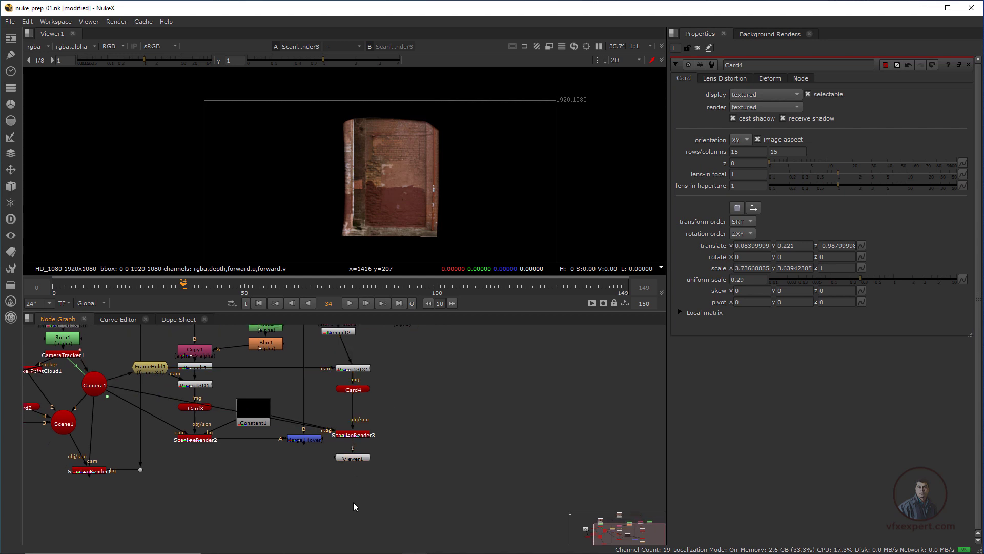
pyautogui.press('m')
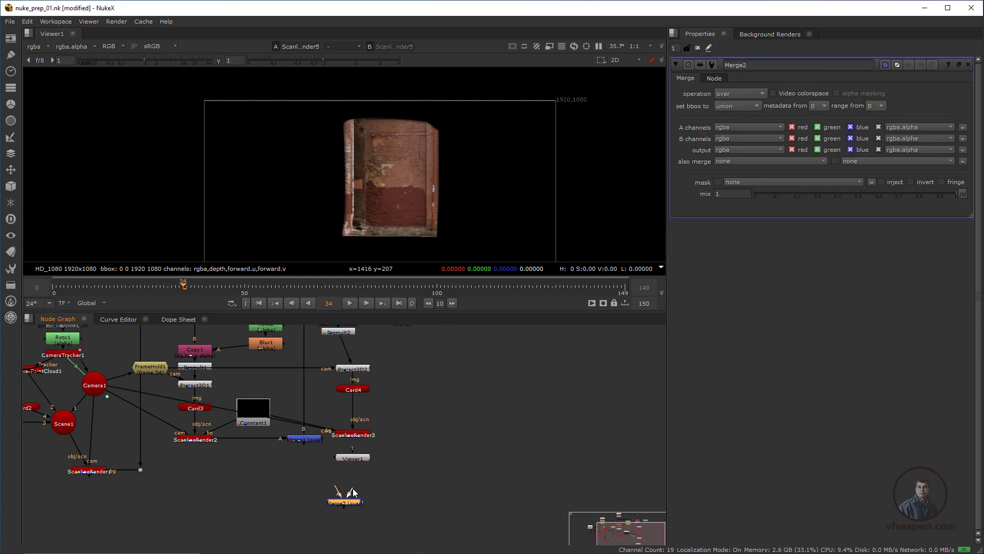
pyautogui.moveTo(354, 493); pyautogui.dragTo(297, 439)
pyautogui.moveTo(349, 459); pyautogui.dragTo(394, 452)
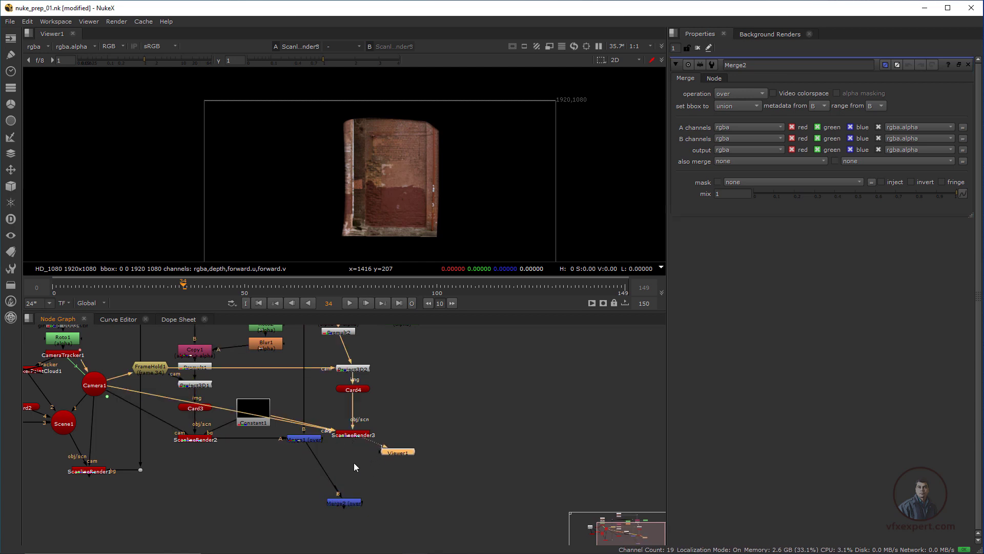
pyautogui.moveTo(336, 486); pyautogui.dragTo(350, 436)
pyautogui.moveTo(344, 502); pyautogui.dragTo(352, 501)
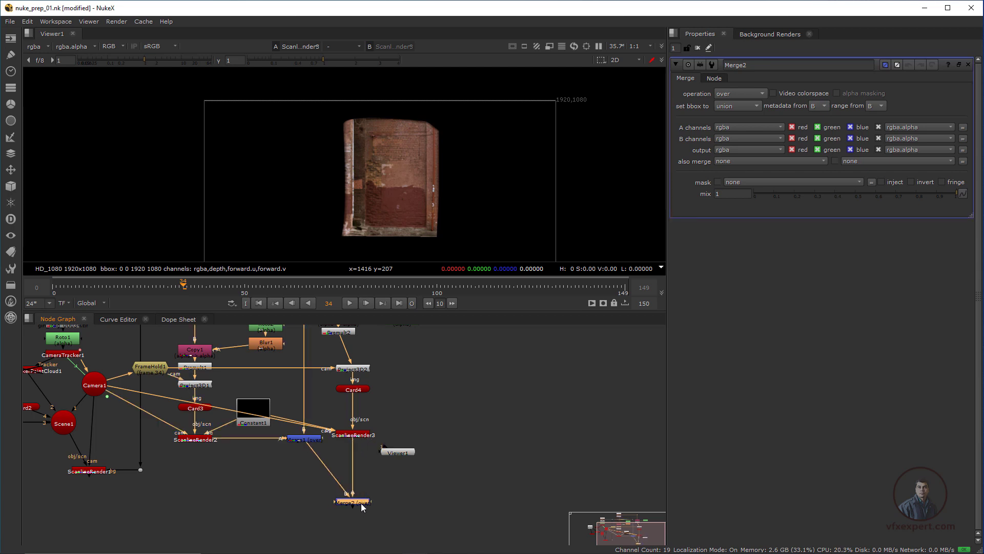
# Step: Insert a corner dot on the link between Merge1 and Merge2 and move Viewer1 clear of the nodes
pyautogui.click(320, 480)
pyautogui.keyDown('ctrl'); pyautogui.moveTo(328, 469); pyautogui.dragTo(303, 503); pyautogui.keyUp('ctrl')
pyautogui.moveTo(398, 451); pyautogui.dragTo(414, 470)
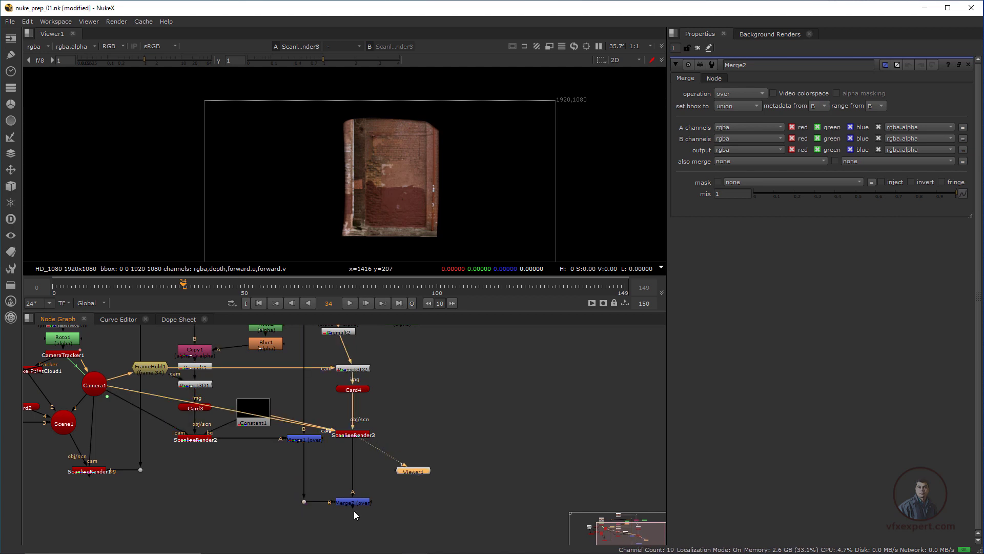
# Step: Display Merge2 in the viewer and inspect the wall and ground patches over the footage
pyautogui.click(355, 503)
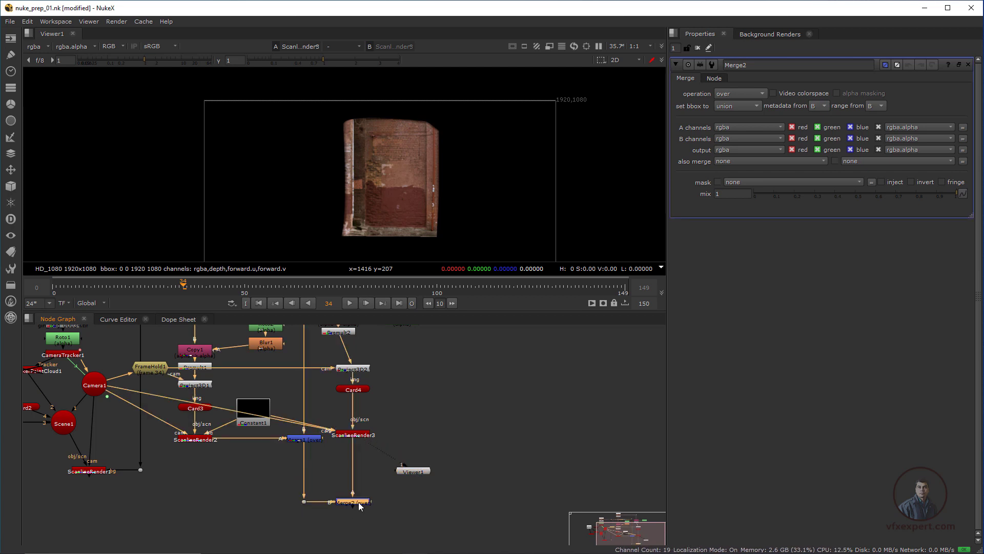
pyautogui.press('1')
pyautogui.scroll(1, 410, 205)
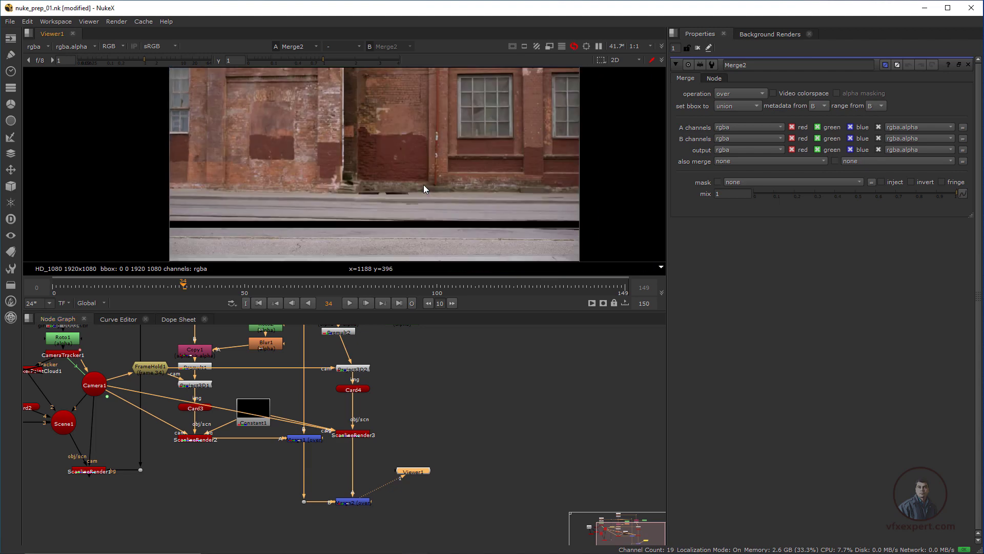
pyautogui.scroll(2, 423, 184)
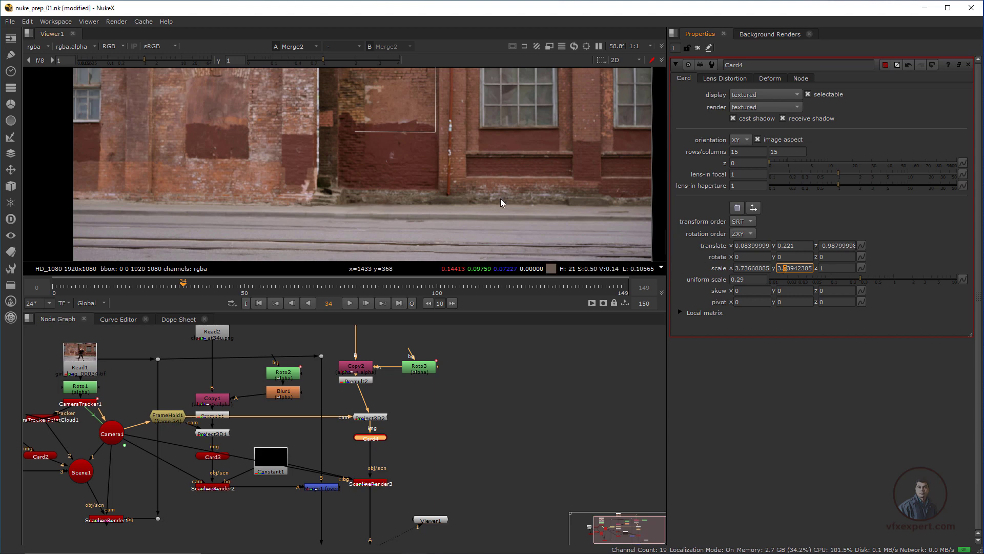
pyautogui.scroll(-2, 500, 198)
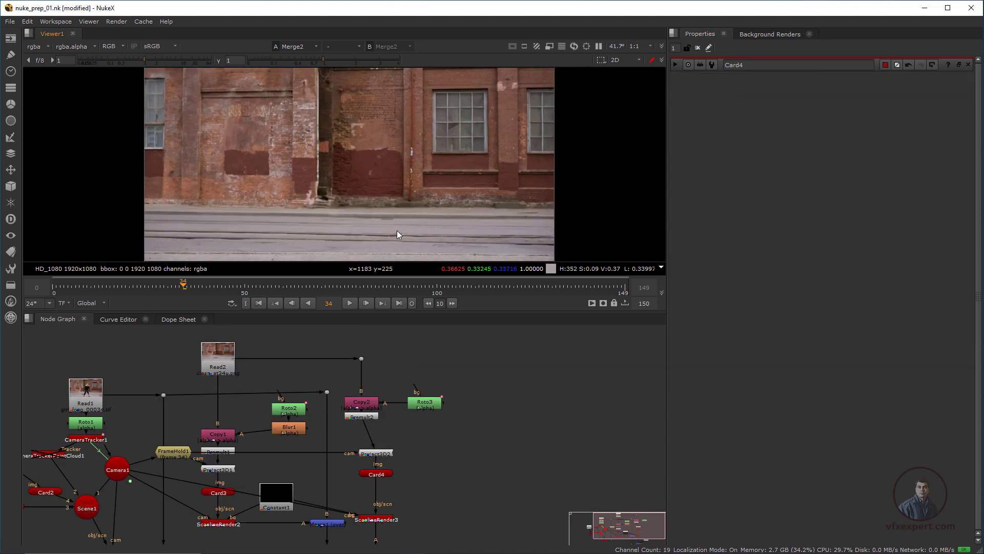
# Step: Check the wall patch on frame 0 and open Roto3 for editing at frame 34
pyautogui.click(259, 303)
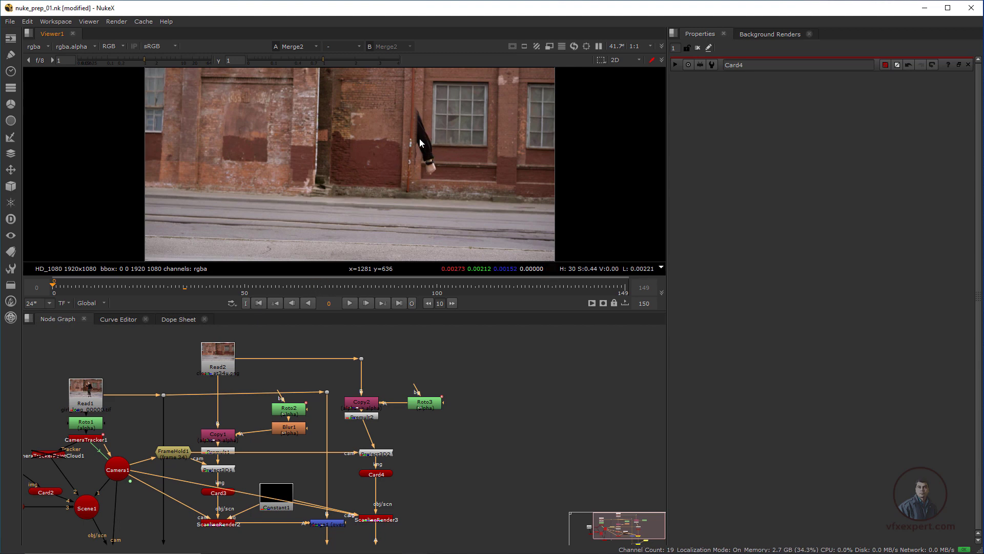
pyautogui.doubleClick(424, 404)
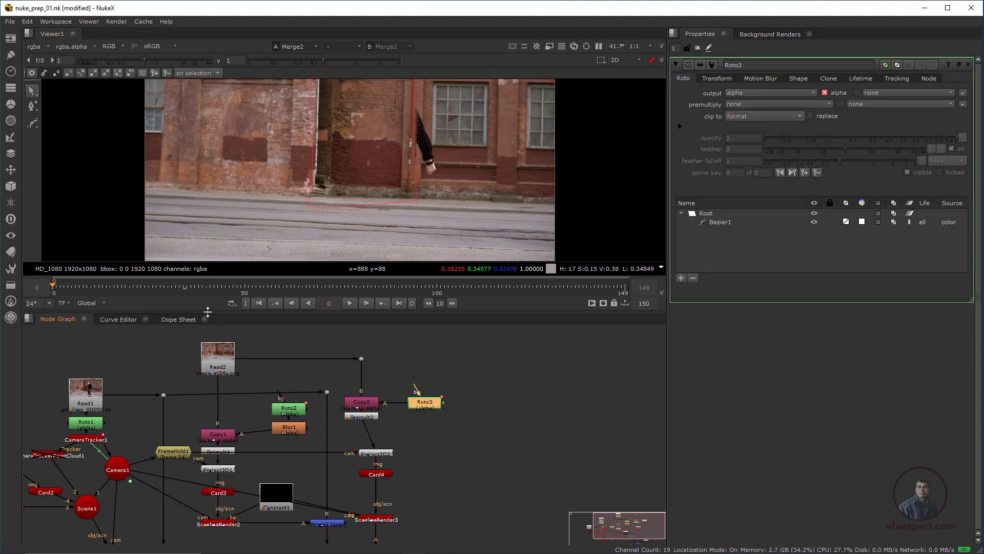
pyautogui.click(183, 288)
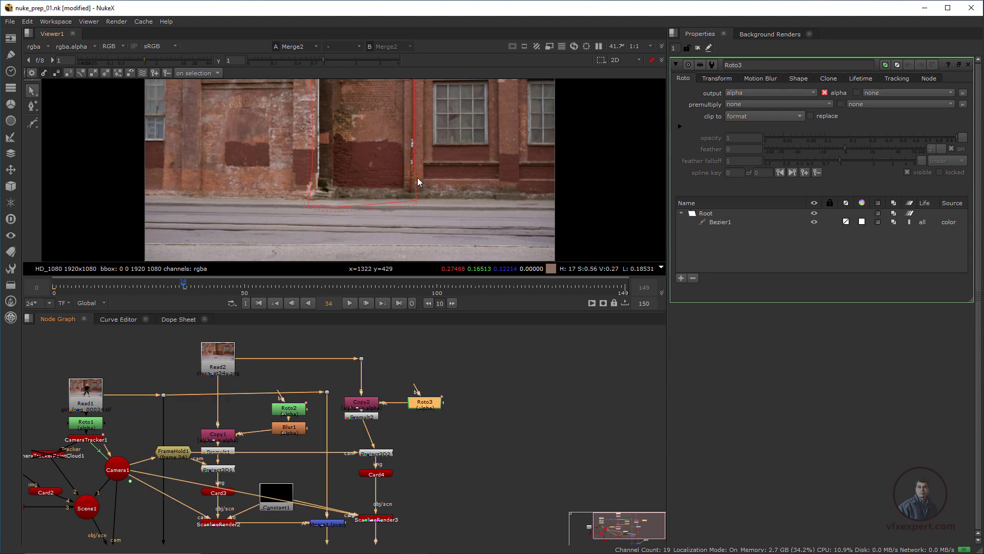
# Step: Widen Roto3's Bezier1 mask by moving all its right-edge points toward the window at frame 34, and collapse Roto3's properties
pyautogui.scroll(-4, 416, 184)
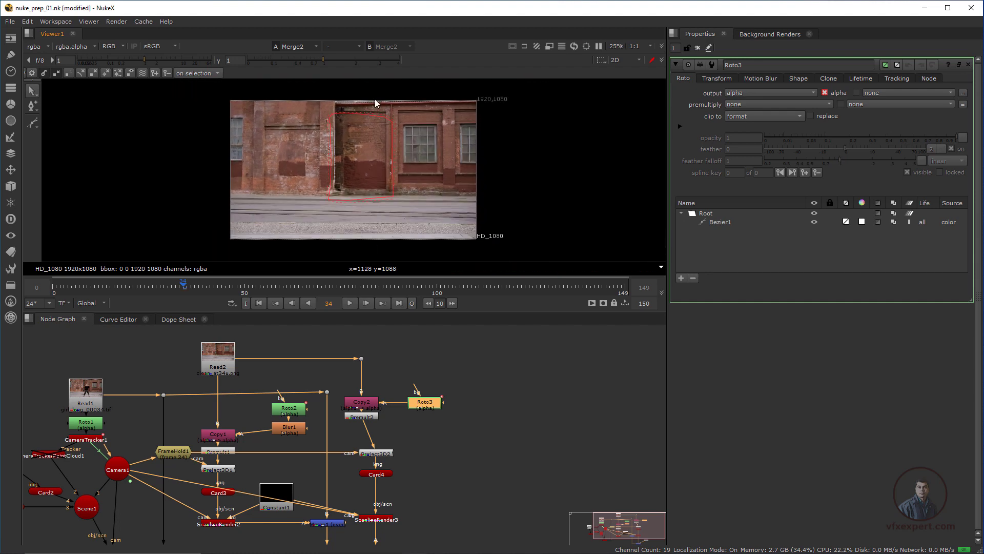
pyautogui.moveTo(375, 99); pyautogui.dragTo(416, 233)
pyautogui.scroll(1, 420, 215)
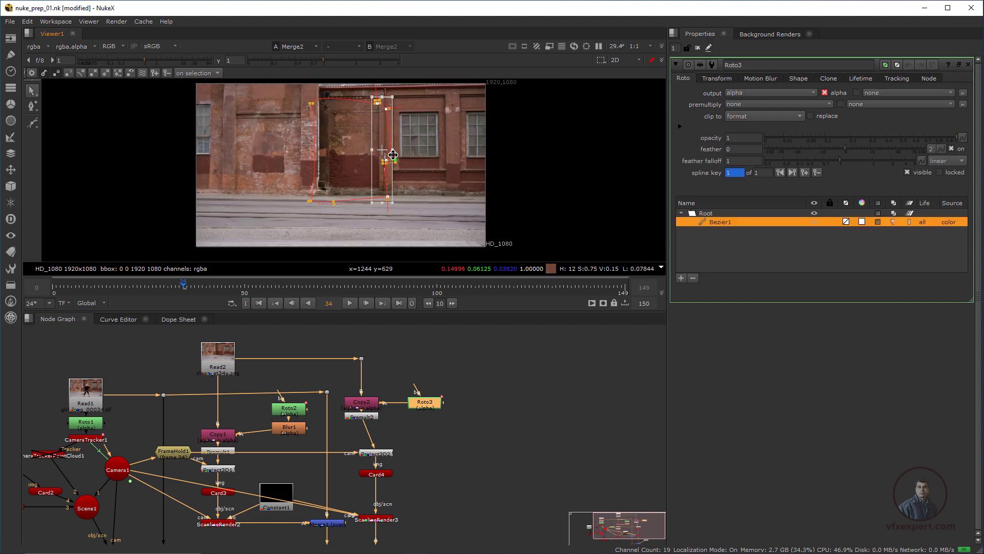
pyautogui.hotkey('ctrl', 'z')
pyautogui.scroll(1, 408, 204)
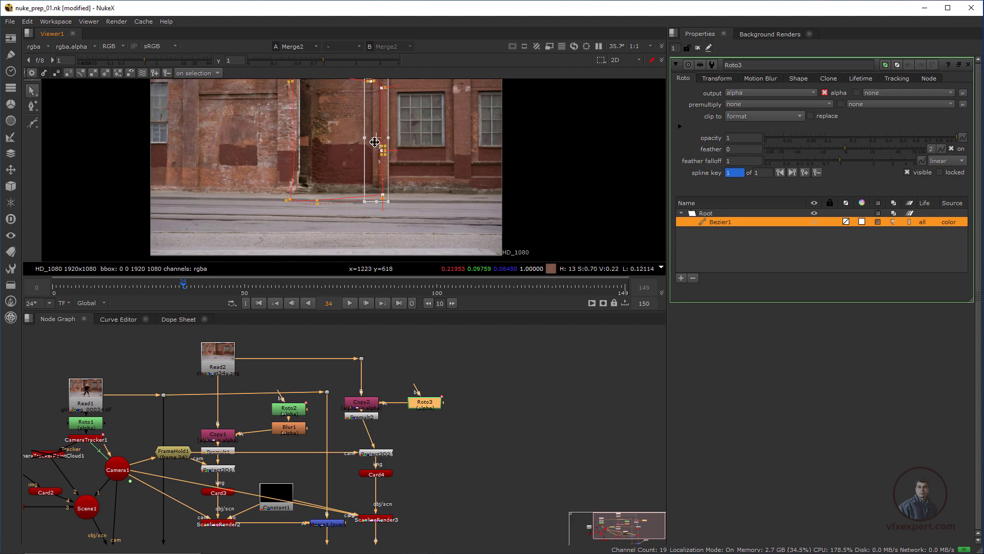
pyautogui.moveTo(375, 137); pyautogui.dragTo(393, 135)
pyautogui.scroll(-1, 420, 227)
pyautogui.scroll(1, 390, 223)
pyautogui.moveTo(395, 413); pyautogui.dragTo(392, 391, button='middle')
pyautogui.click(675, 65)
pyautogui.scroll(-1, 412, 177)
pyautogui.moveTo(412, 176); pyautogui.dragTo(418, 168, button='middle')
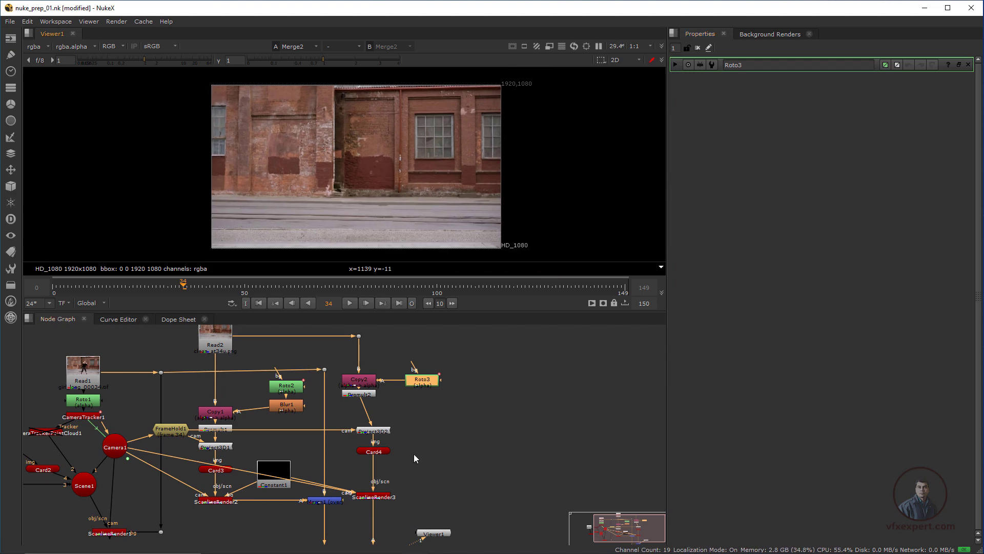
# Step: Play the merged clean plate from frame 34 to review the patches in motion, and stop playback at frame 134
pyautogui.moveTo(414, 453); pyautogui.dragTo(413, 427, button='middle')
pyautogui.click(478, 431)
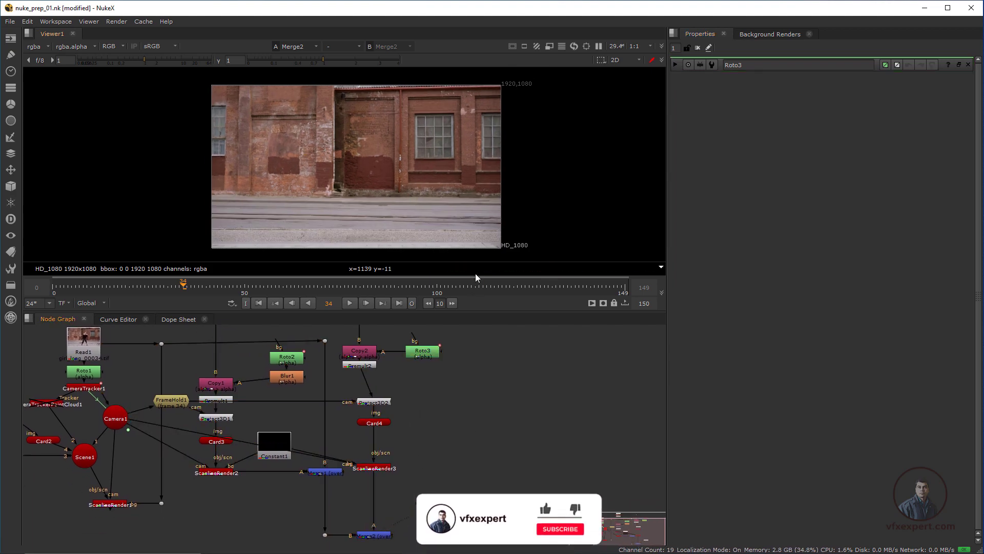
pyautogui.click(352, 305)
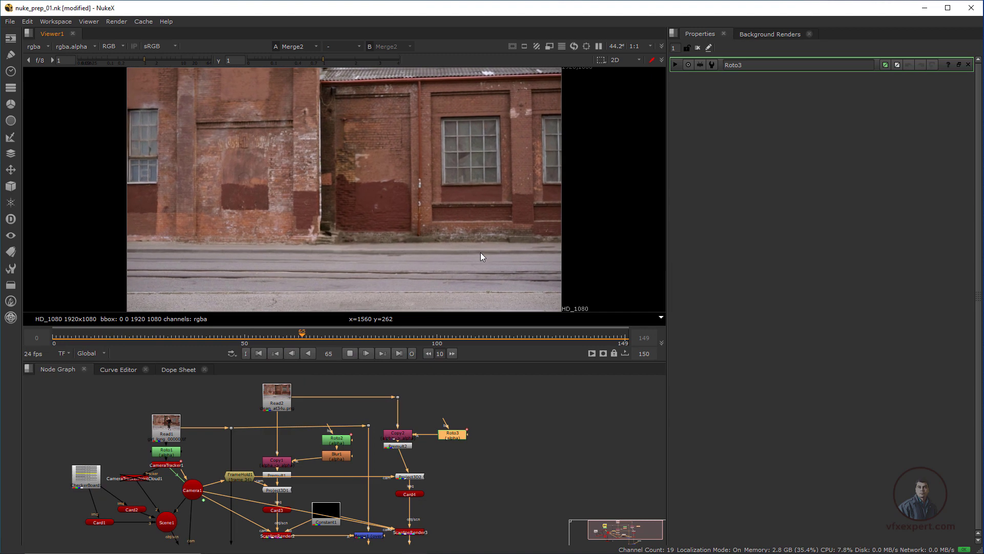
pyautogui.click(350, 353)
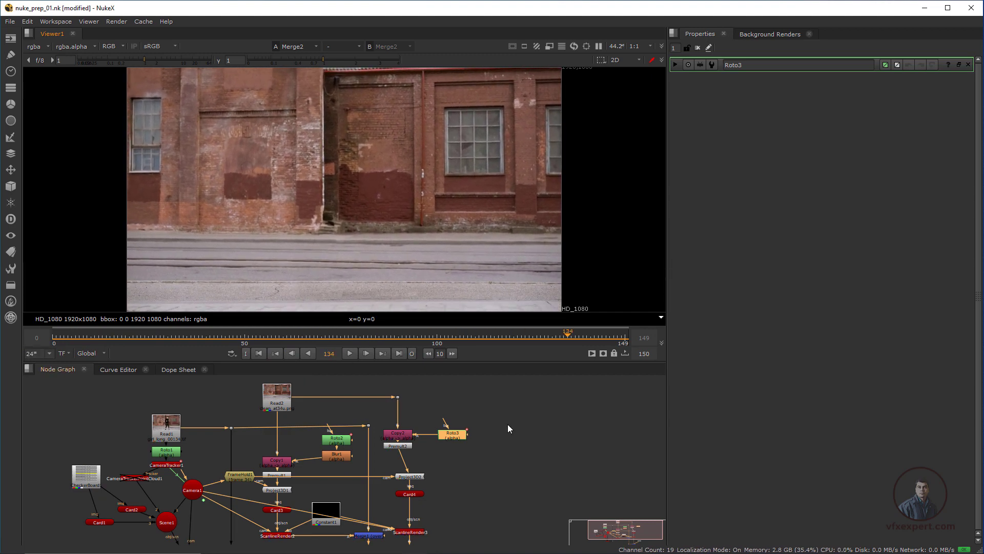